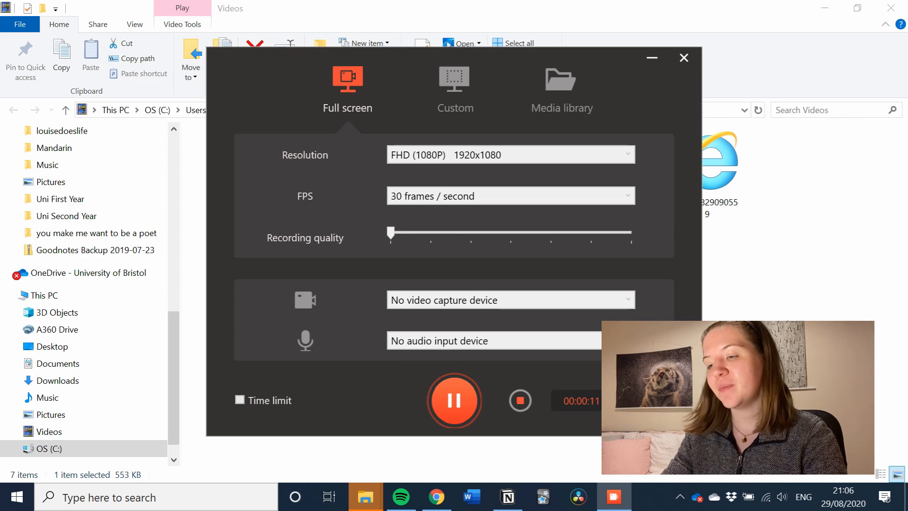
Switch to Notion and look over the list of pages in the workspace
left_click(728, 378)
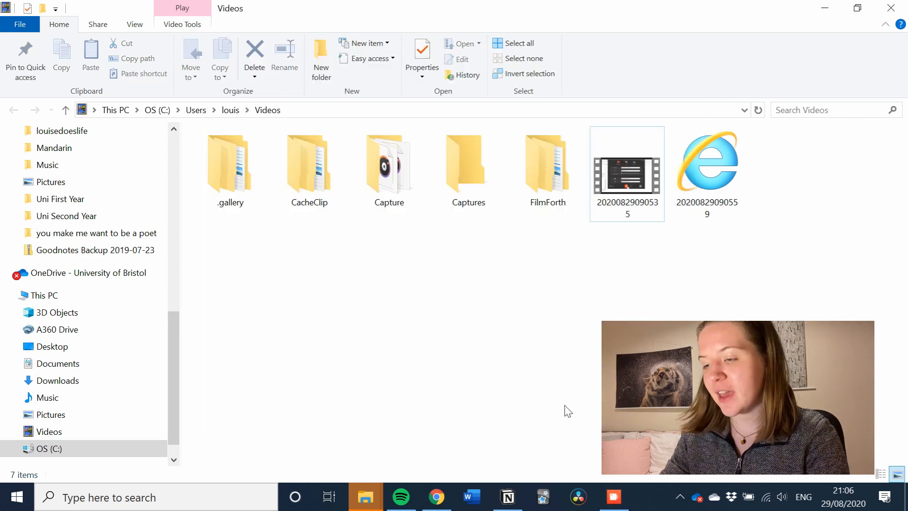
left_click(511, 494)
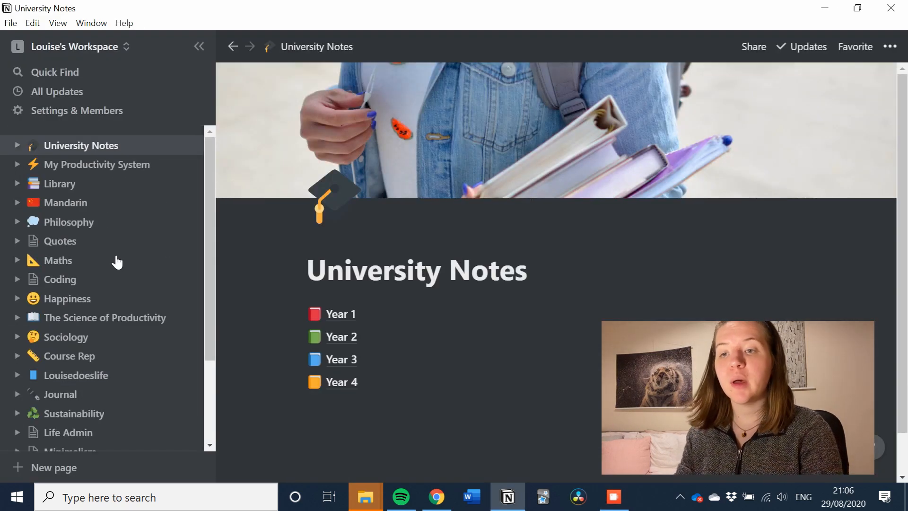
scroll(113, 259, "down", 1)
scroll(114, 260, "up", 1)
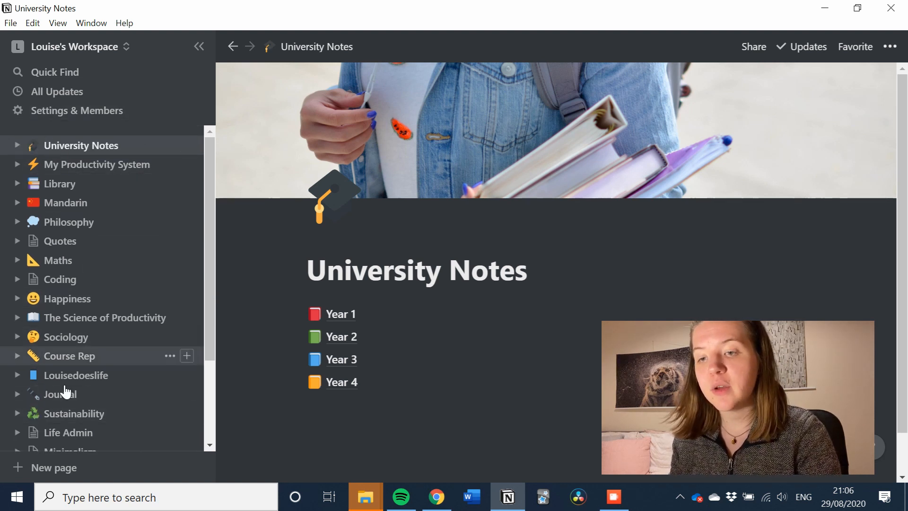
scroll(65, 401, "down", 3)
scroll(73, 251, "up", 3)
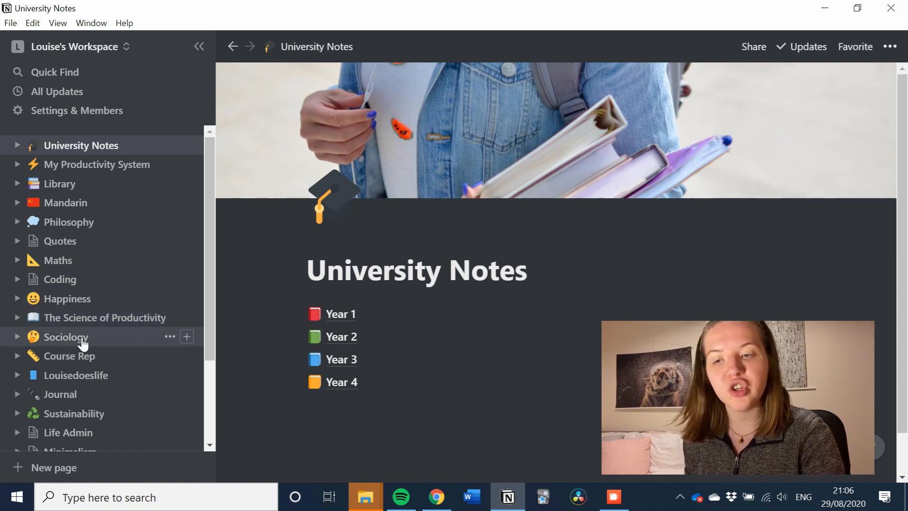
Add a new page at the end of the page list and title it "Example Workspace"
scroll(83, 344, "down", 2)
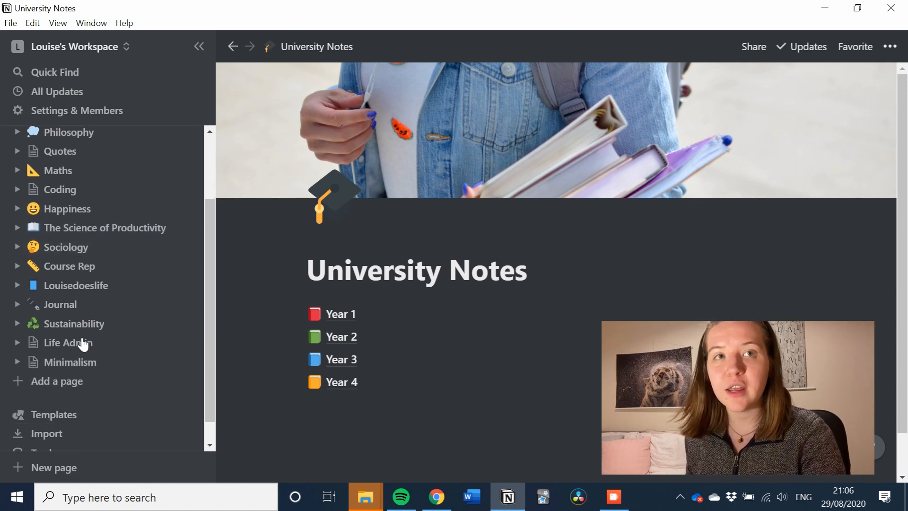
scroll(83, 344, "down", 1)
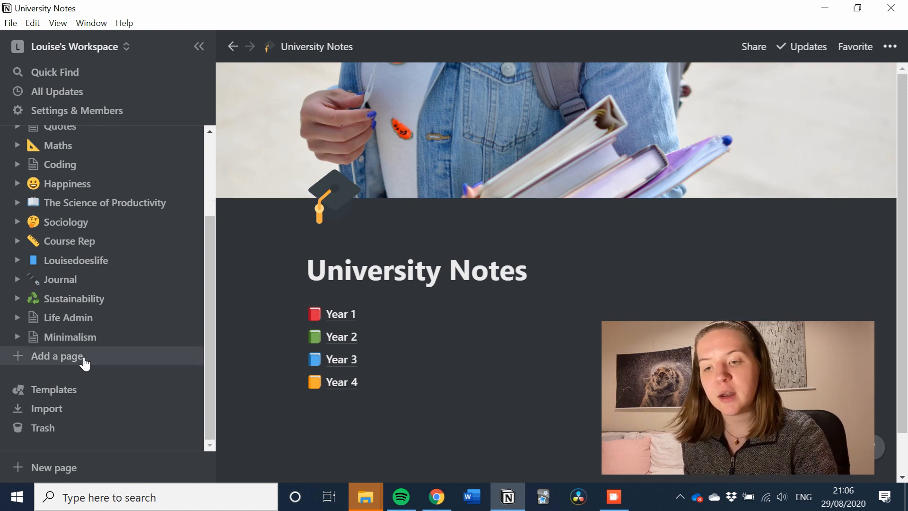
left_click(85, 364)
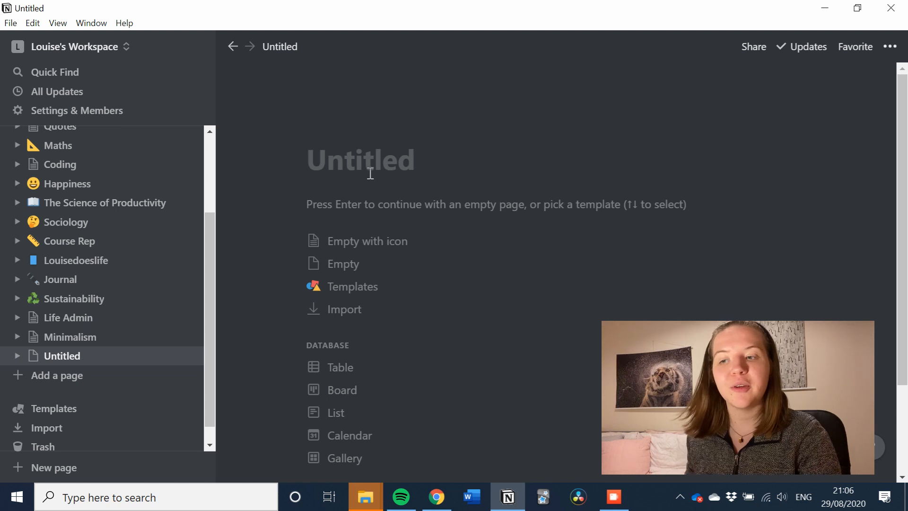
type("Ex")
key("BackSpace")
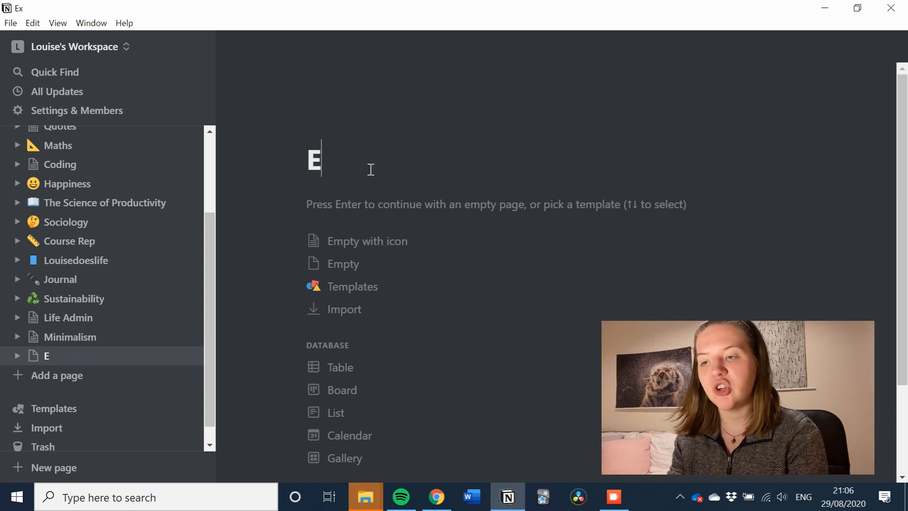
key("BackSpace")
type("Example ")
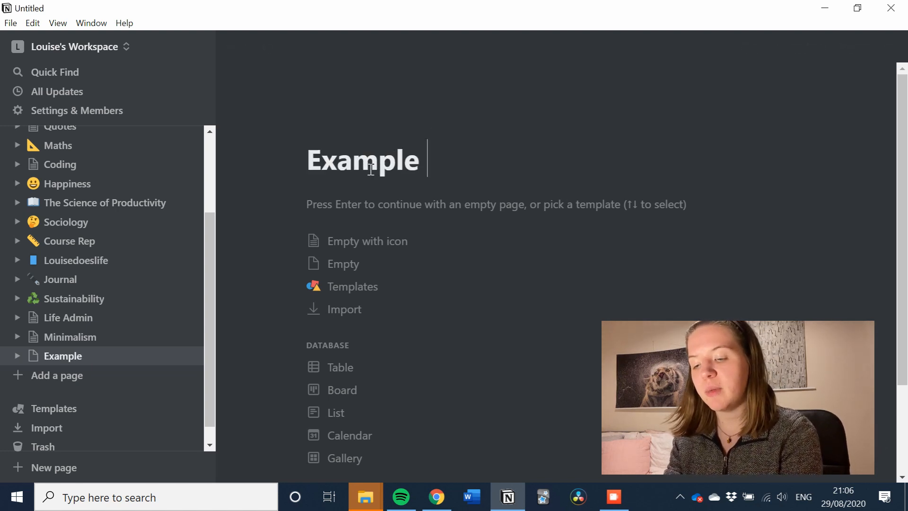
type("Workspace")
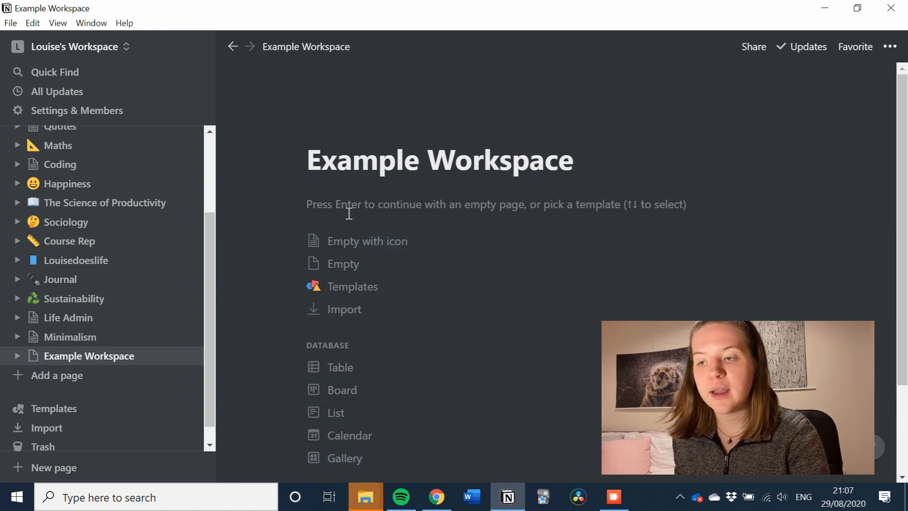
Browse the template gallery for the new page and preview the Reading List template from the Education category
left_click(362, 295)
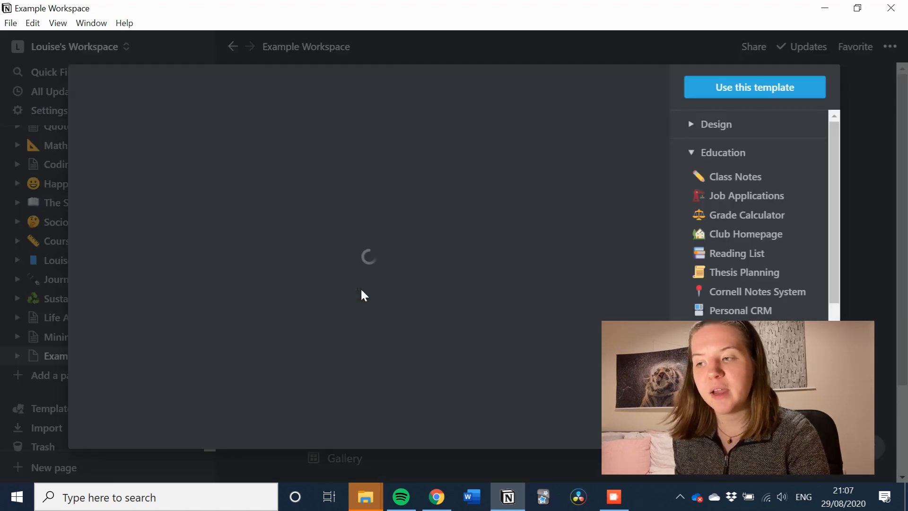
scroll(456, 242, "down", 7)
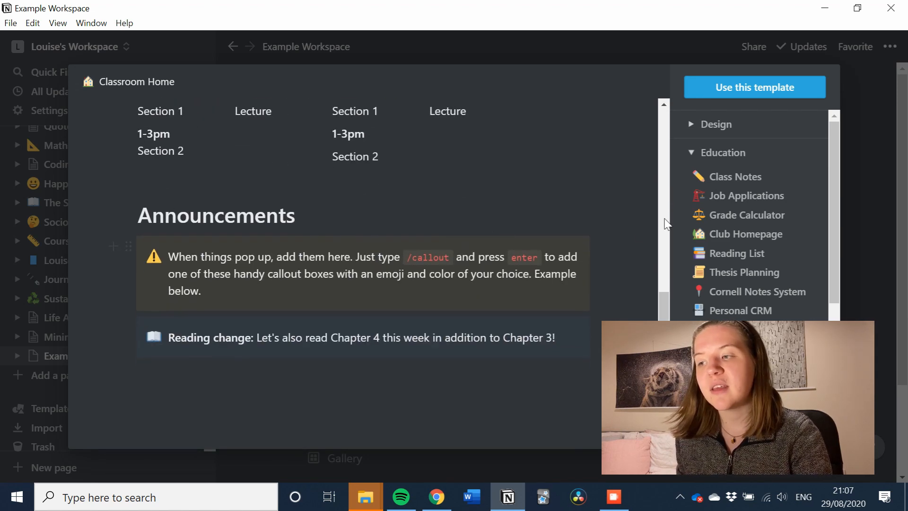
left_click(736, 255)
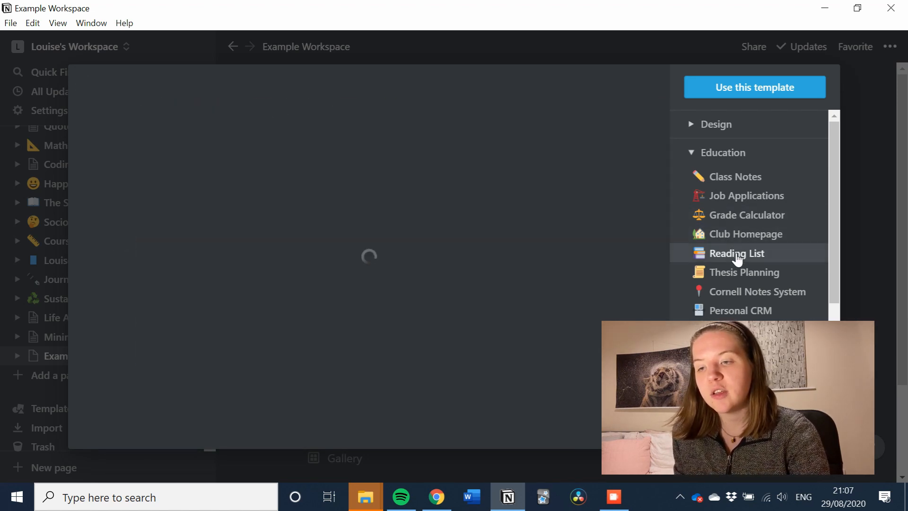
scroll(453, 272, "down", 3)
scroll(453, 273, "down", 10)
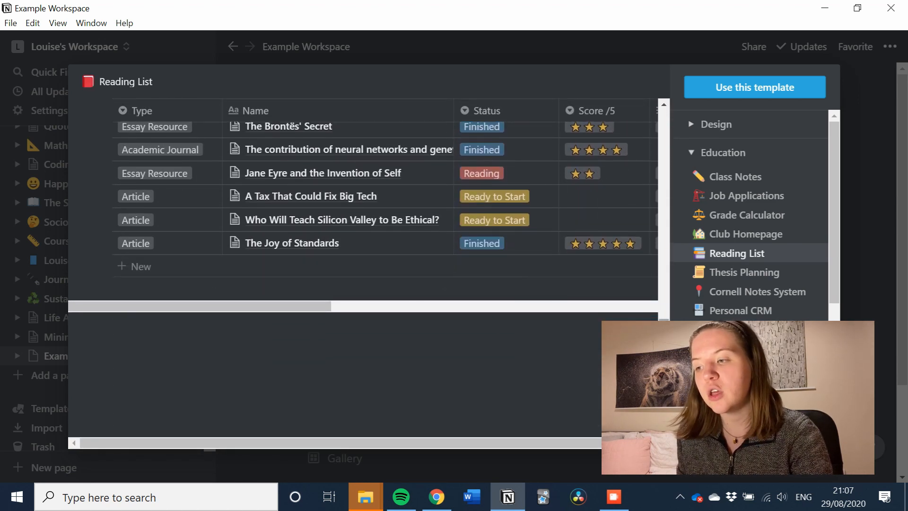
Preview the Classroom Home template, examining its course links, weekly schedule and announcements
scroll(734, 309, "down", 5)
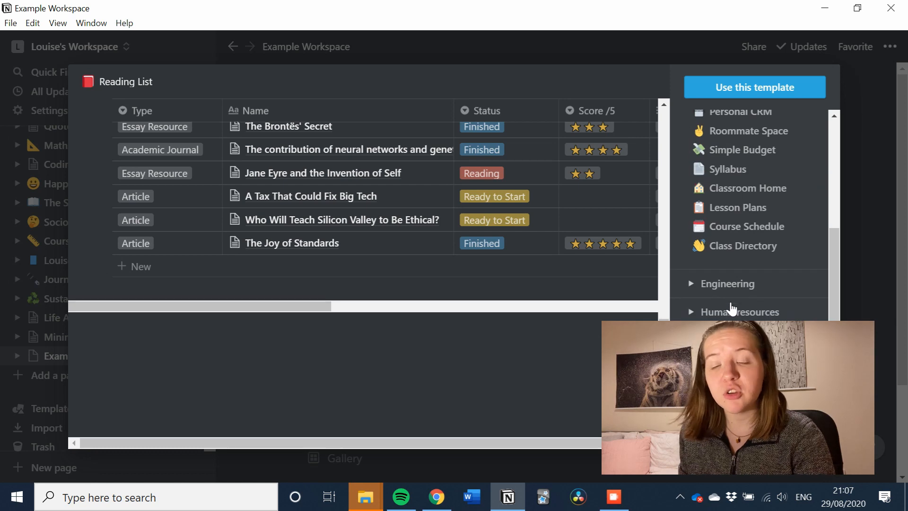
scroll(728, 226, "up", 3)
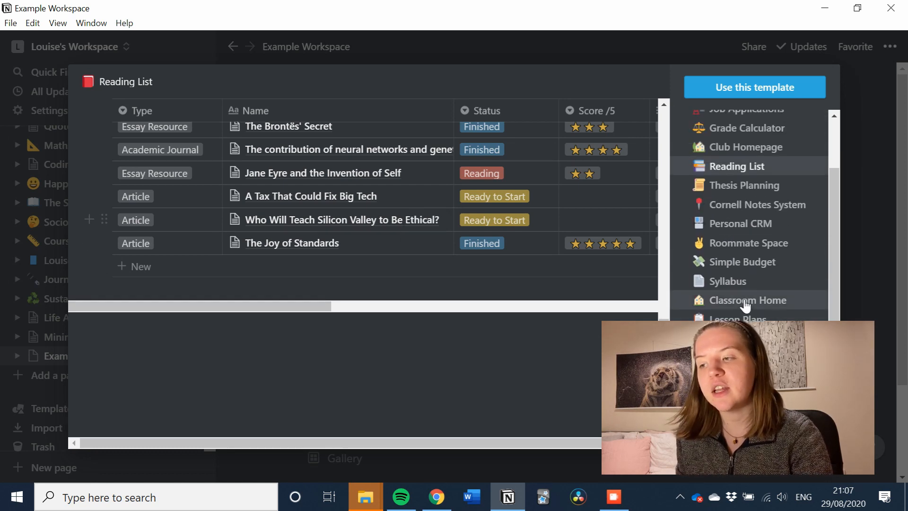
left_click(746, 306)
scroll(258, 251, "down", 5)
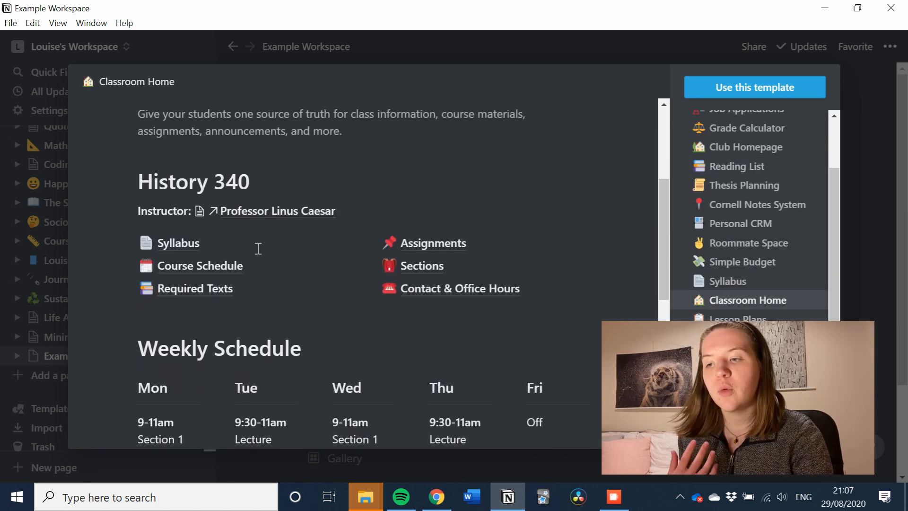
scroll(258, 250, "down", 5)
scroll(258, 248, "up", 6)
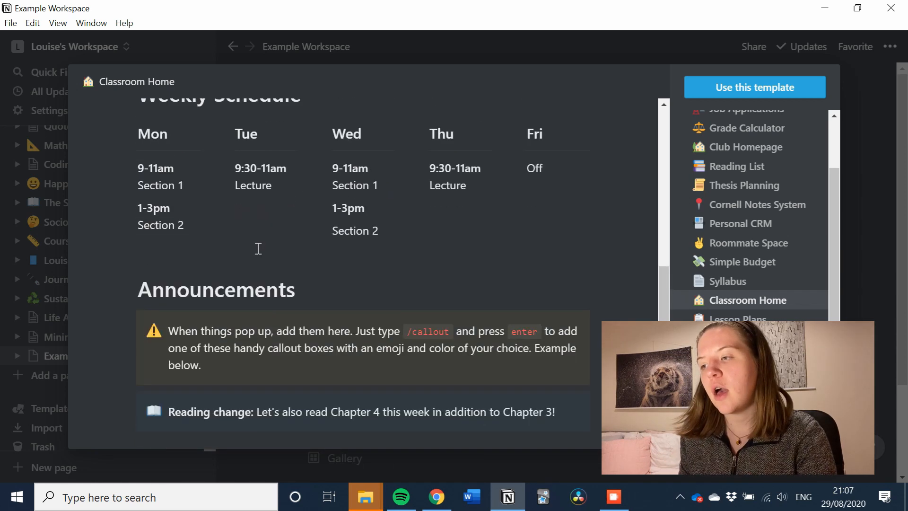
Examine the Cornell Notes System template from start to end and close the template gallery without applying one
left_click(738, 206)
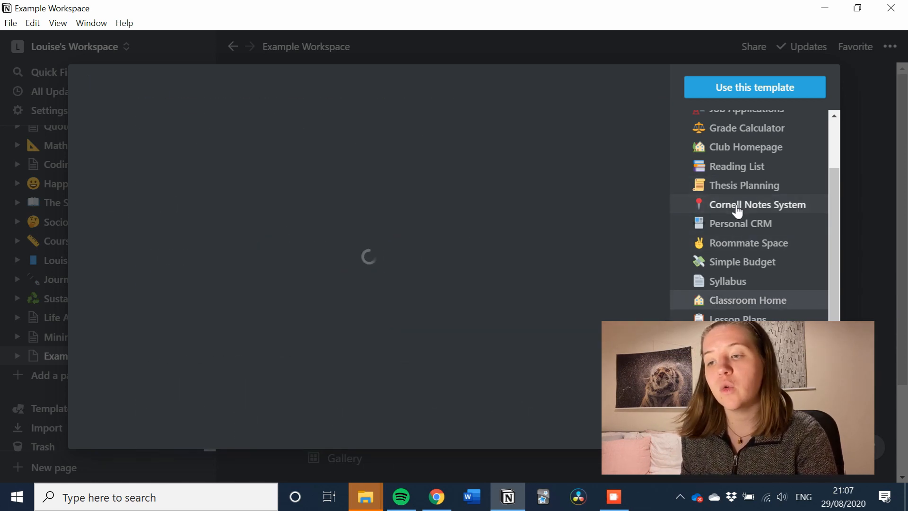
scroll(514, 303, "down", 15)
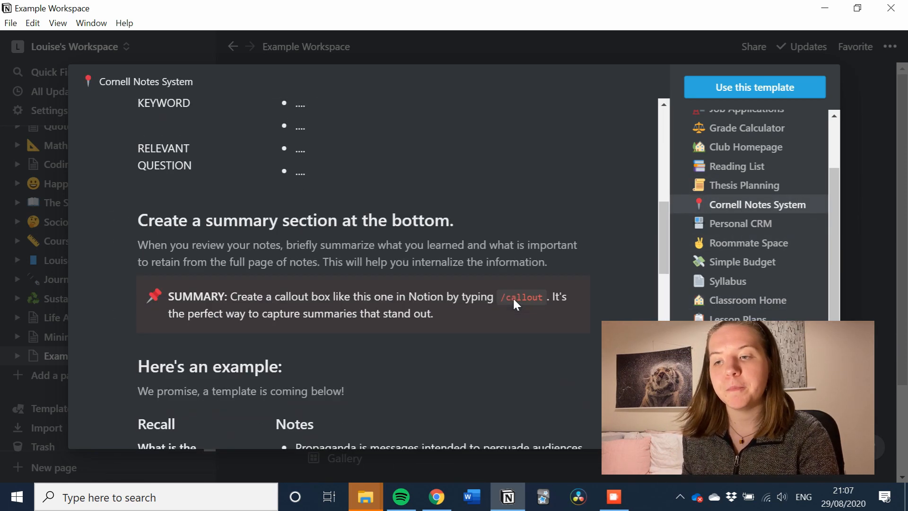
scroll(514, 301, "down", 10)
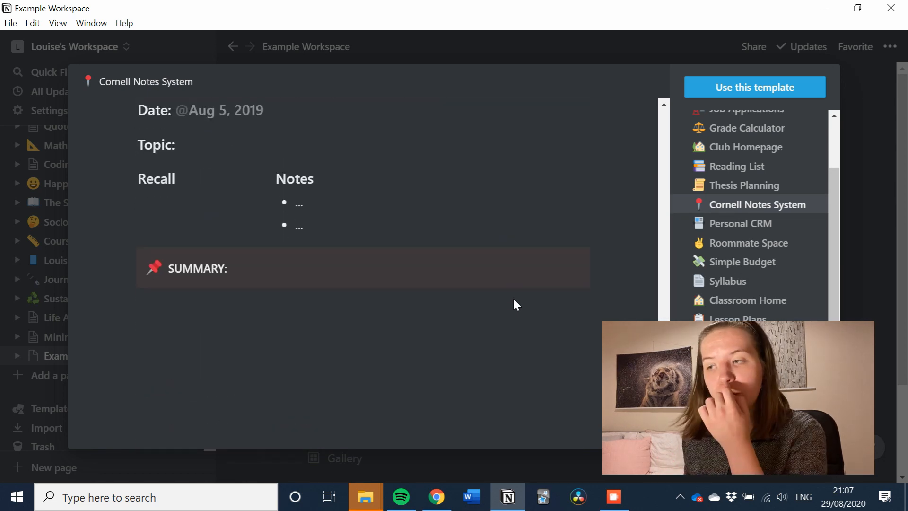
scroll(514, 303, "up", 20)
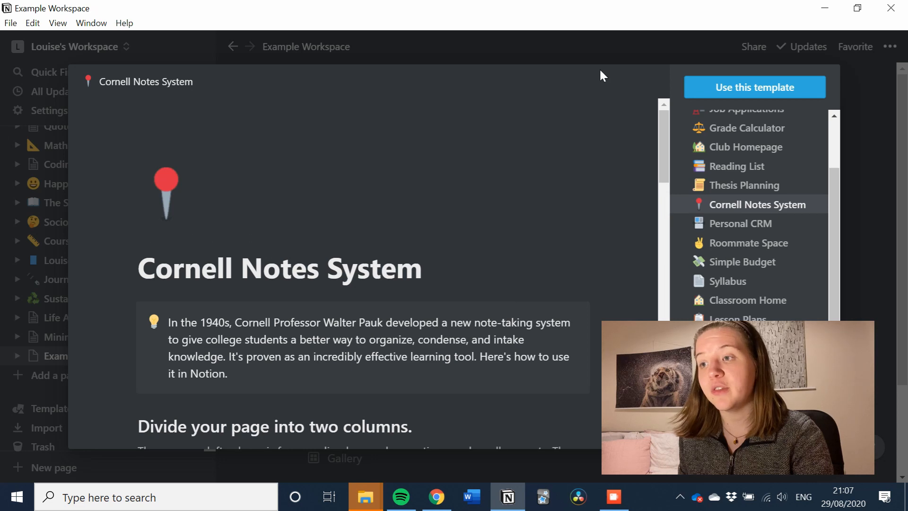
left_click(589, 56)
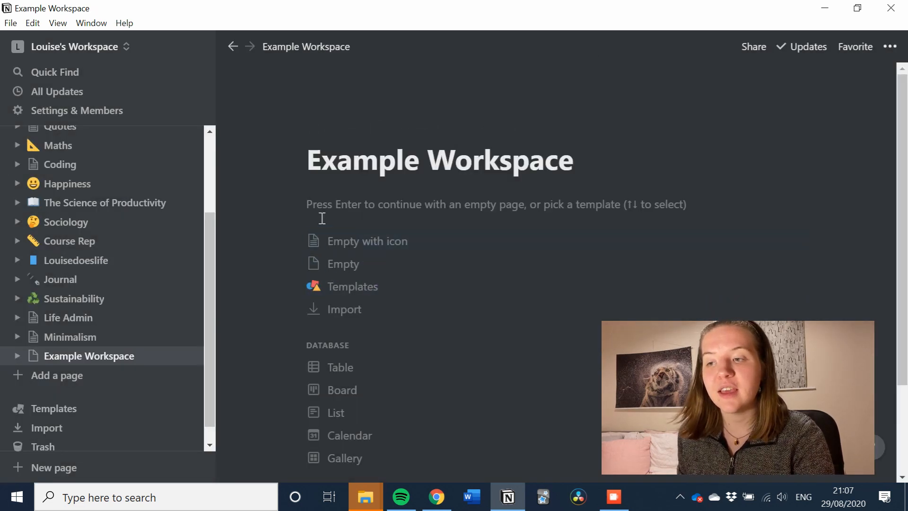
Try continuing with an empty page containing the sample text "gfgfg", and delete that content again
key("Return")
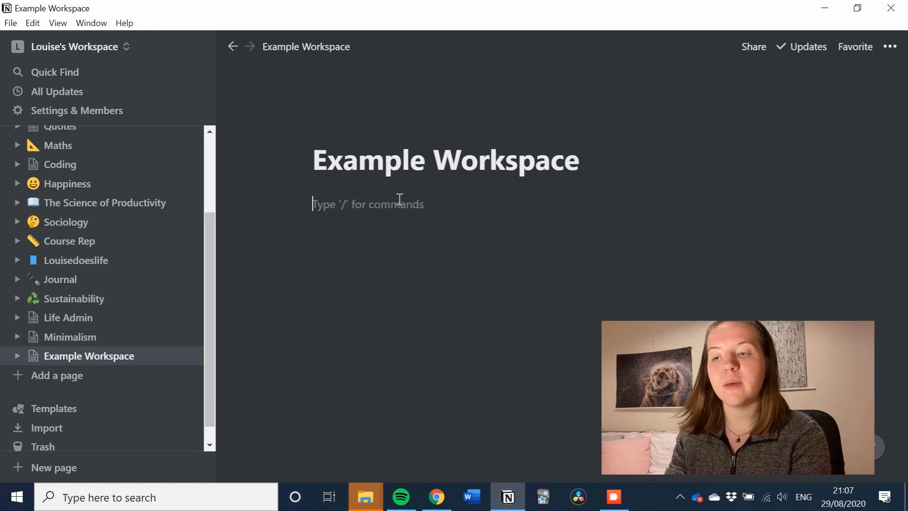
type("gfgfg")
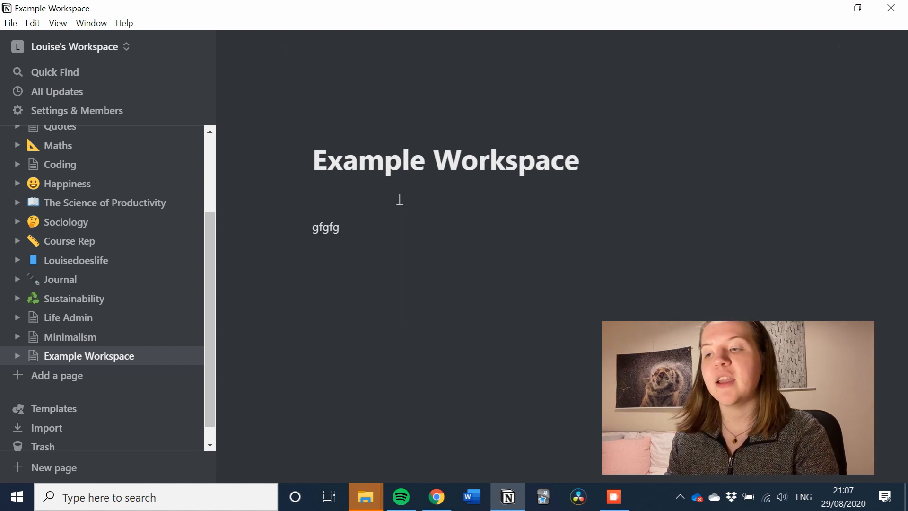
key("BackSpace")
key("BackSpace")
key("BackSpace")
key("BackSpace")
key("BackSpace")
key("BackSpace")
key("BackSpace")
key("BackSpace")
key("BackSpace")
key("BackSpace")
key("BackSpace")
key("BackSpace")
key("BackSpace")
key("BackSpace")
key("BackSpace")
key("BackSpace")
key("BackSpace")
key("BackSpace")
key("BackSpace")
key("BackSpace")
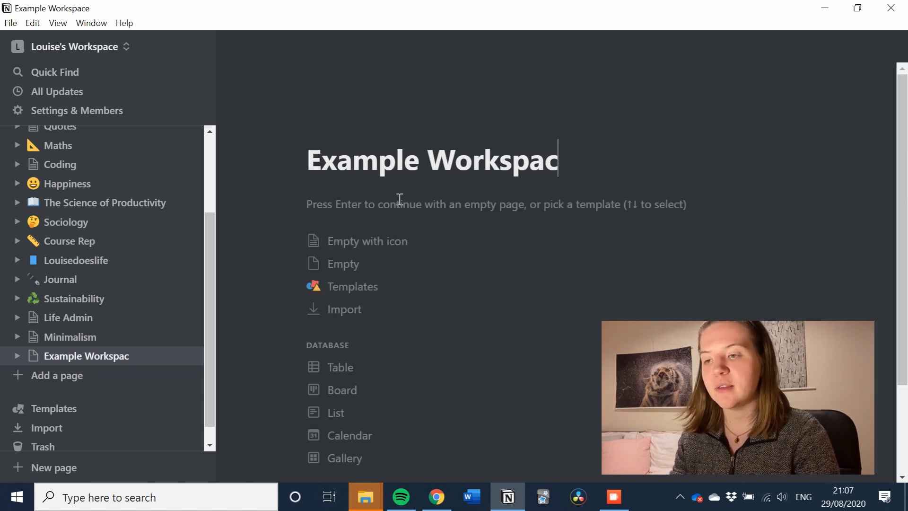
Restore the page title to "Example Workspace"
type("xample Workspacw")
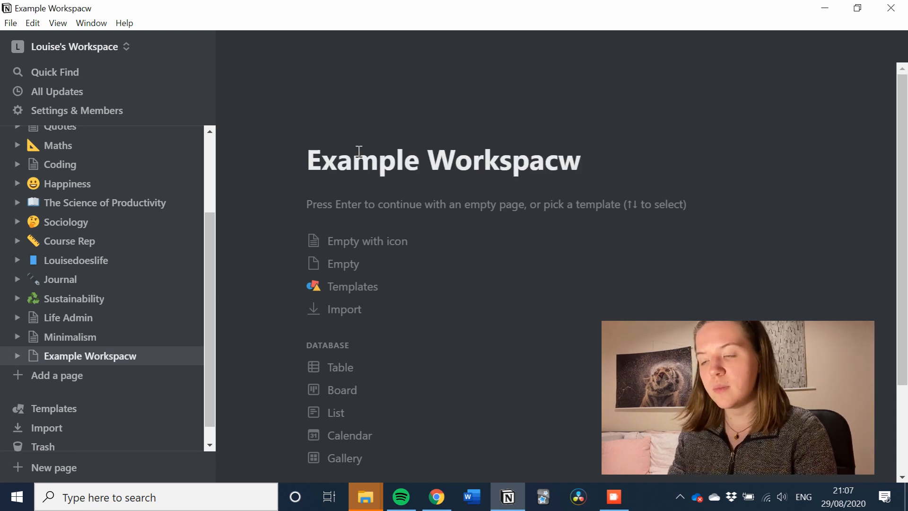
key("BackSpace")
type("e")
Add an icon to the Example Workspace page and set it to the notepad-with-pencil emoji
mouse_move(350, 137)
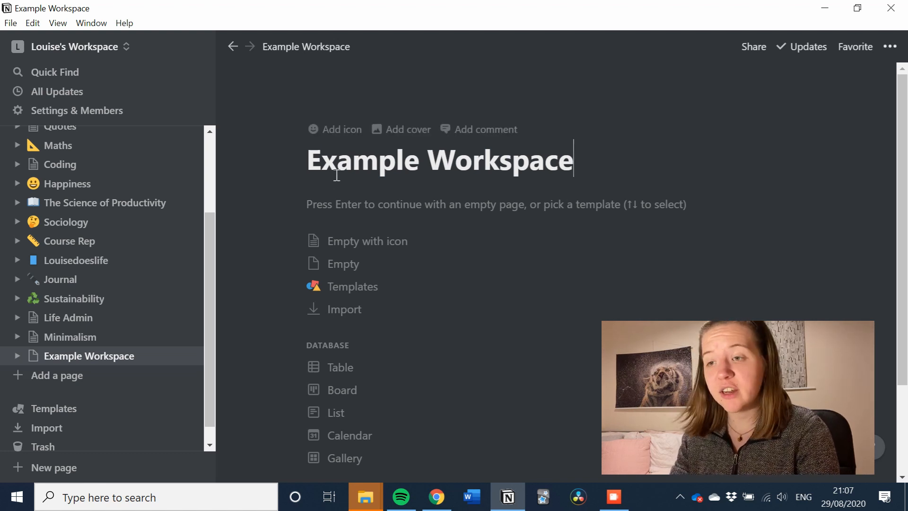
left_click(355, 131)
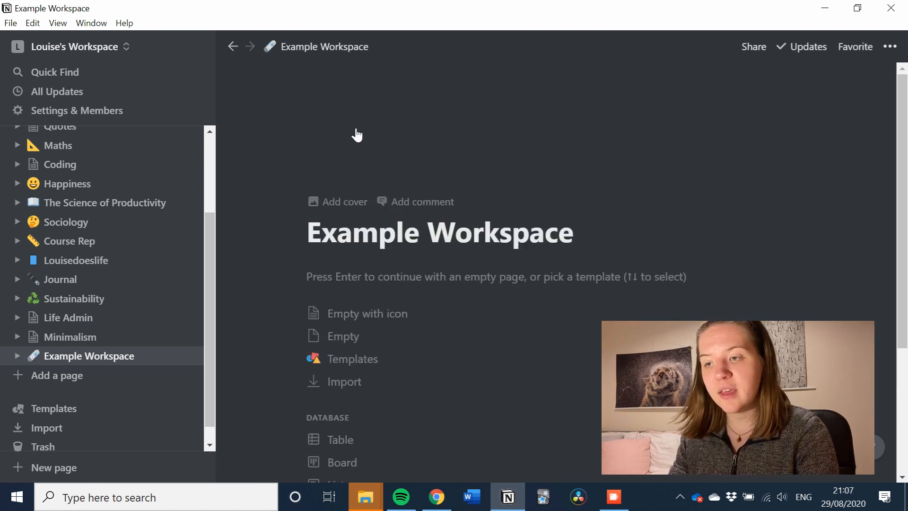
left_click(336, 162)
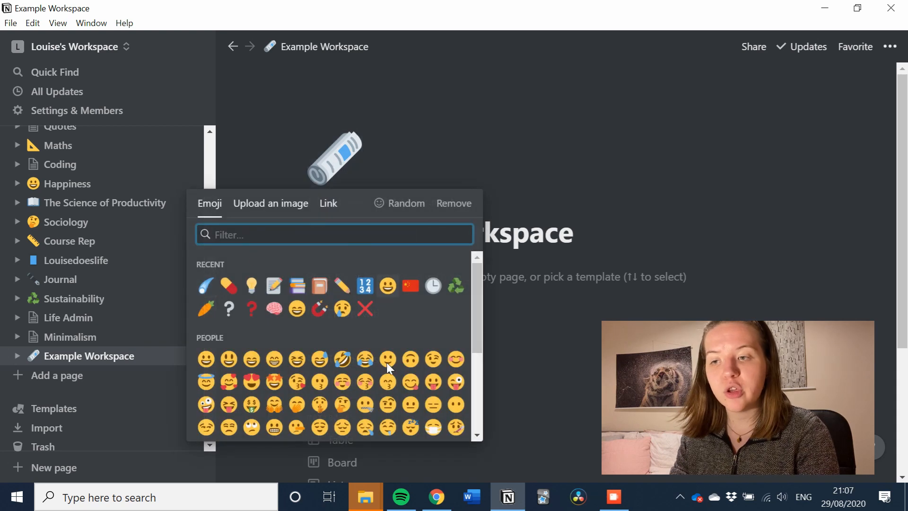
left_click(280, 203)
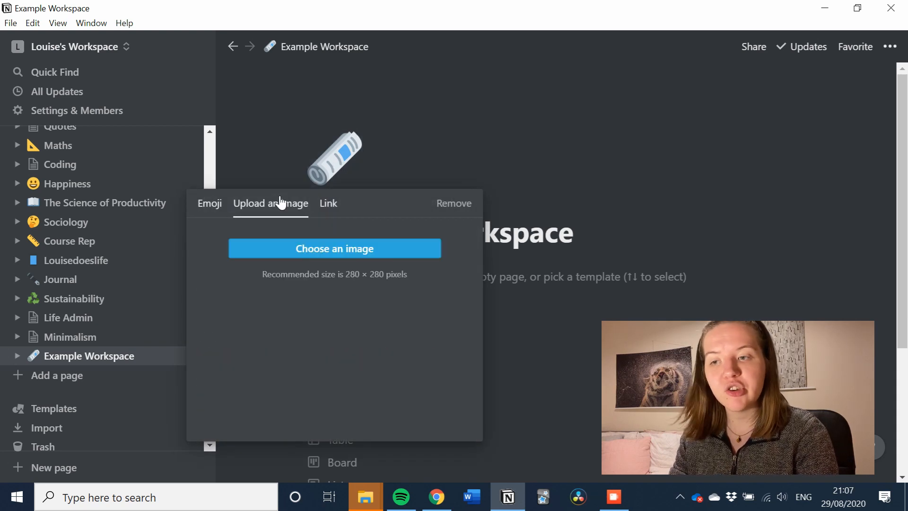
left_click(219, 206)
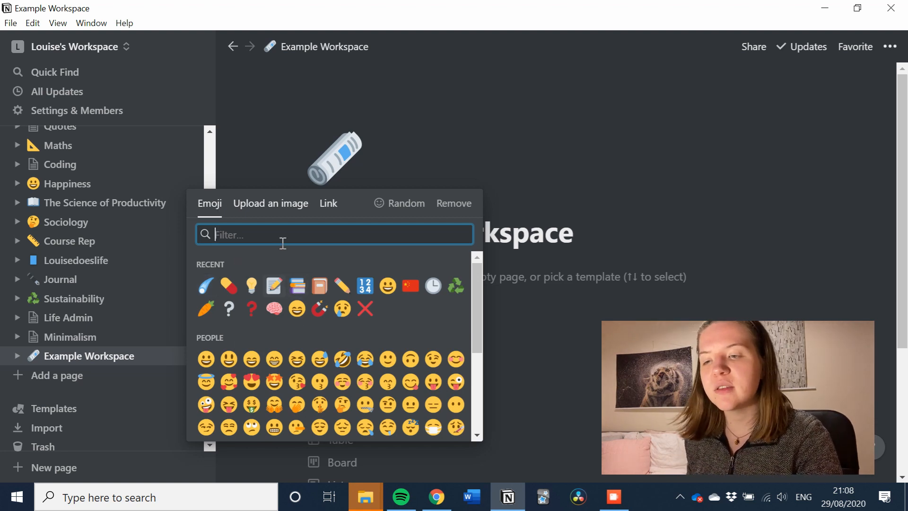
left_click(275, 286)
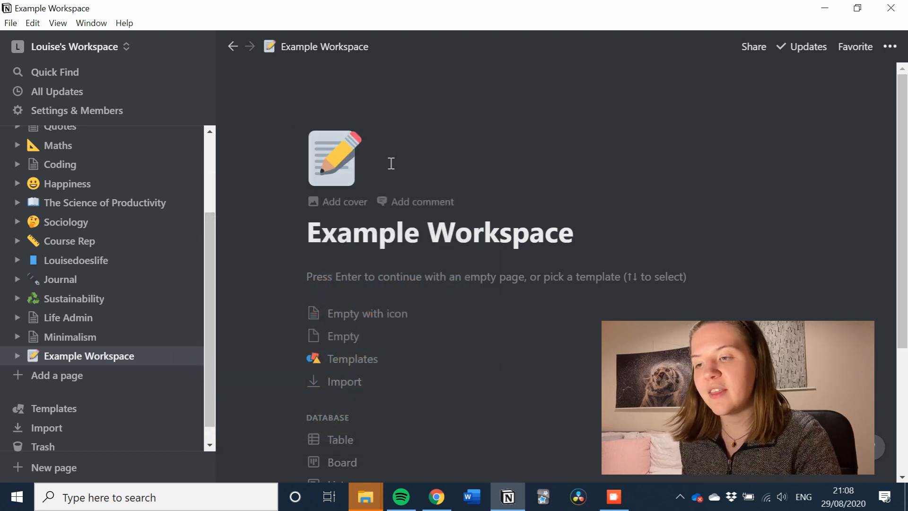
Add a cover image to the Example Workspace page and review the gallery, upload and link options for changing it
left_click(361, 207)
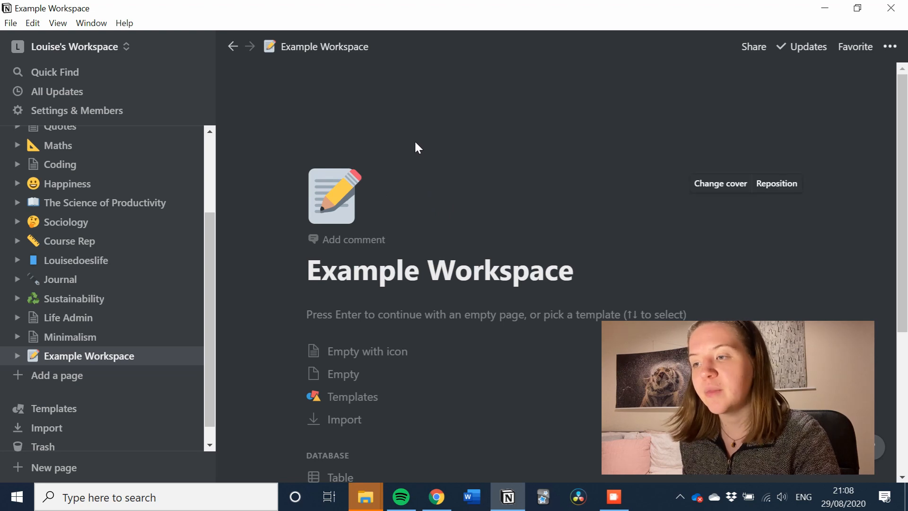
left_click(721, 184)
scroll(699, 264, "down", 8)
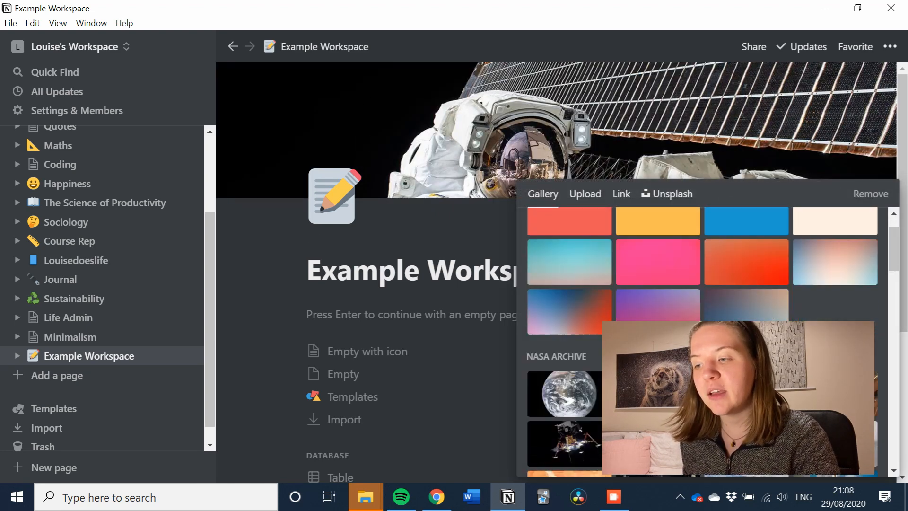
scroll(700, 331, "down", 5)
scroll(699, 331, "up", 15)
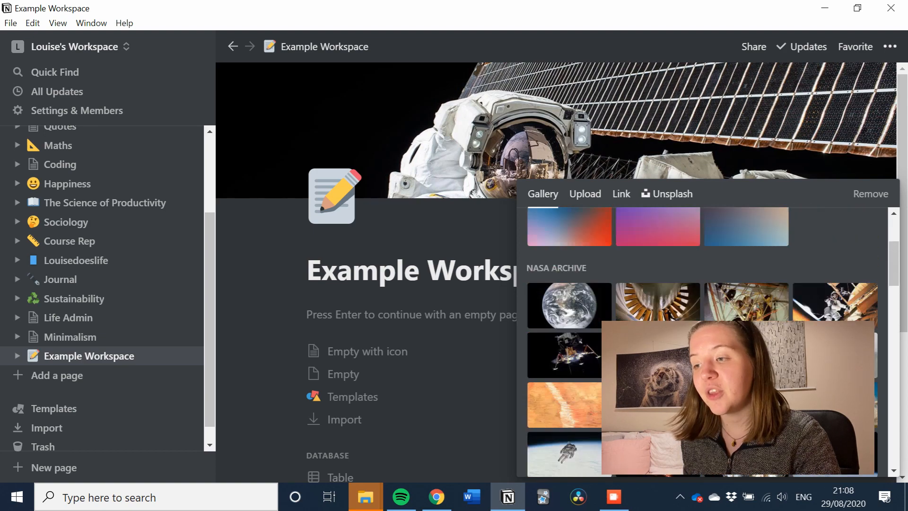
scroll(634, 254, "down", 15)
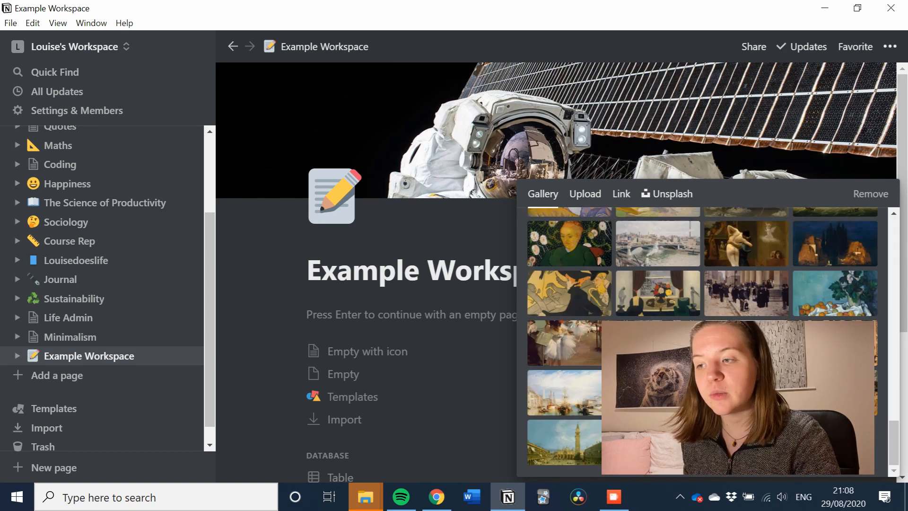
left_click(591, 194)
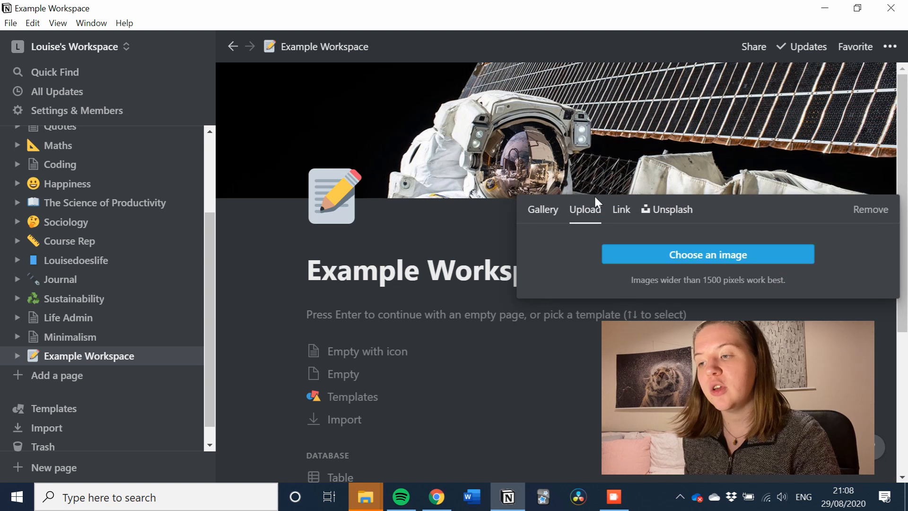
left_click(619, 210)
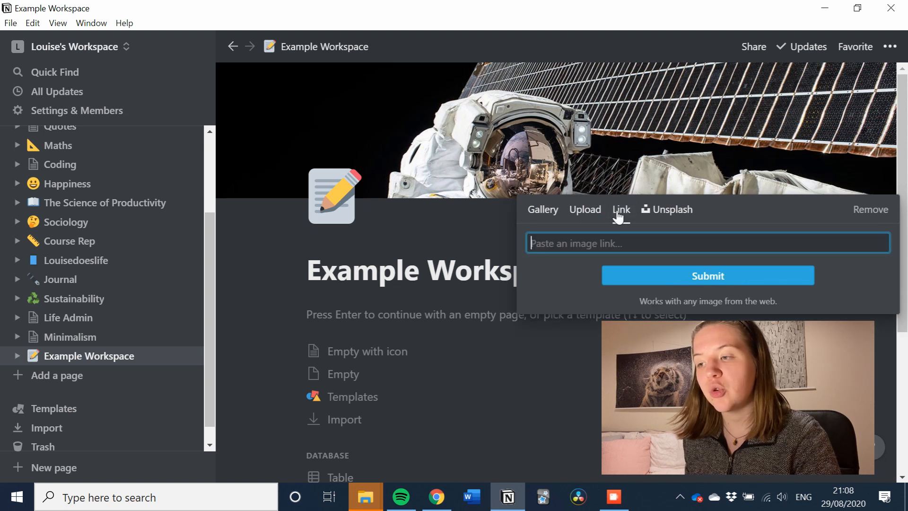
Search the Unsplash cover images for "ski jumping"
left_click(659, 208)
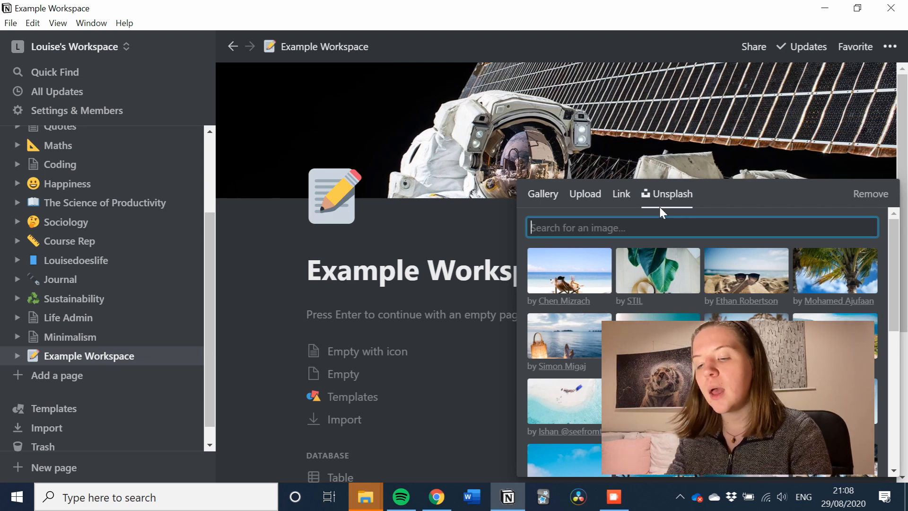
type("ski ")
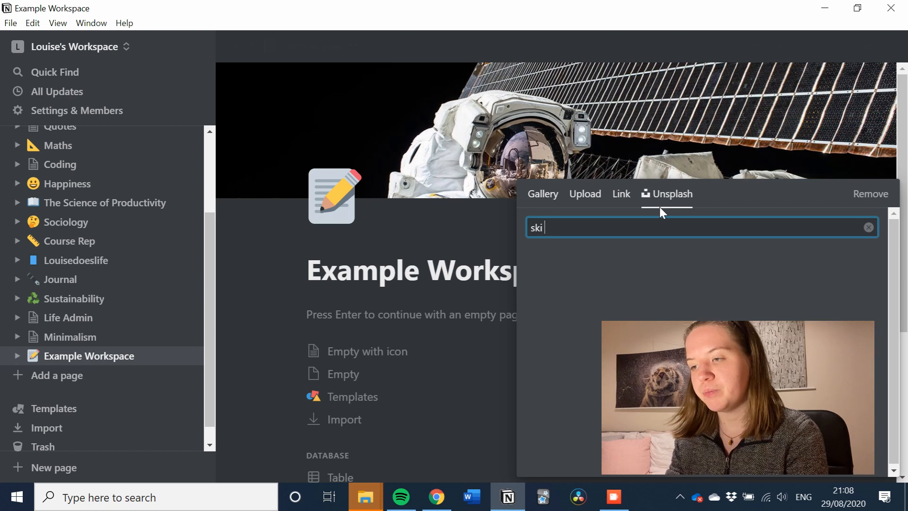
type("jumping")
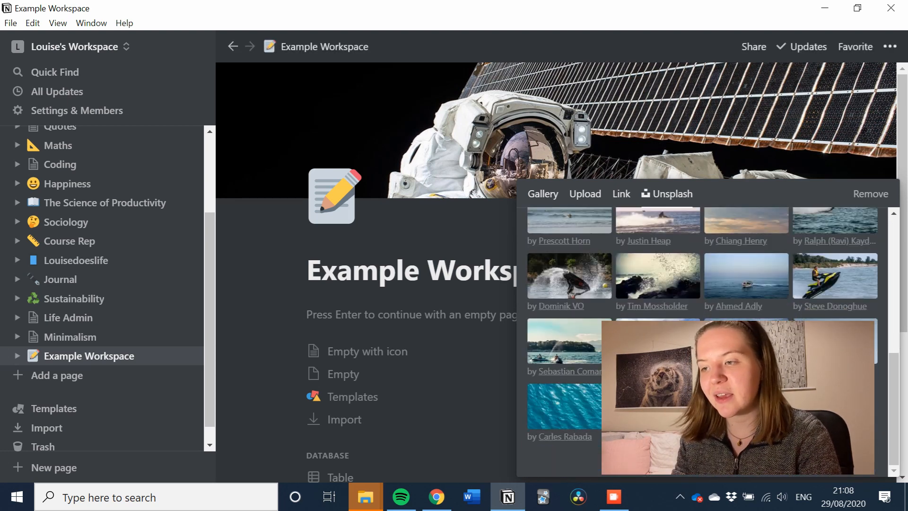
Replace the Unsplash cover image search term with "studying"
key("BackSpace")
key("BackSpace")
key("BackSpace")
key("BackSpace")
key("BackSpace")
key("BackSpace")
key("BackSpace")
key("BackSpace")
key("BackSpace")
key("BackSpace")
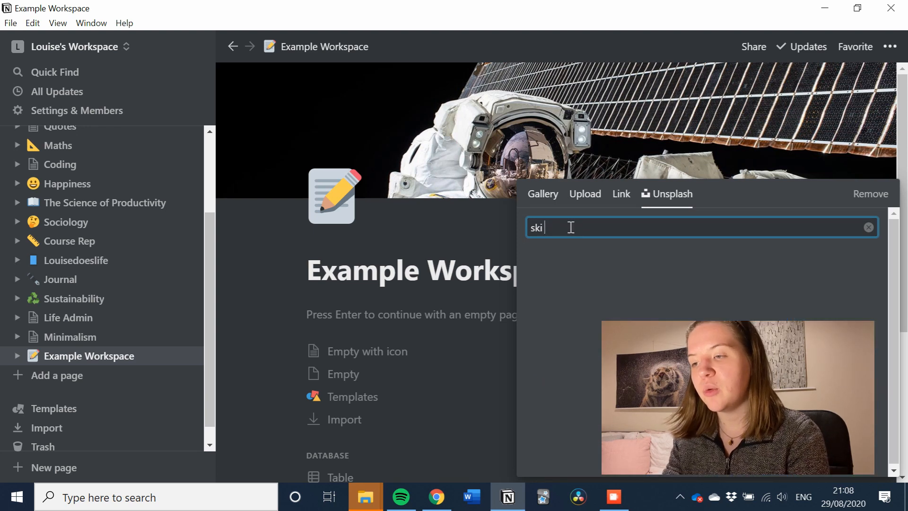
type("tus")
key("BackSpace")
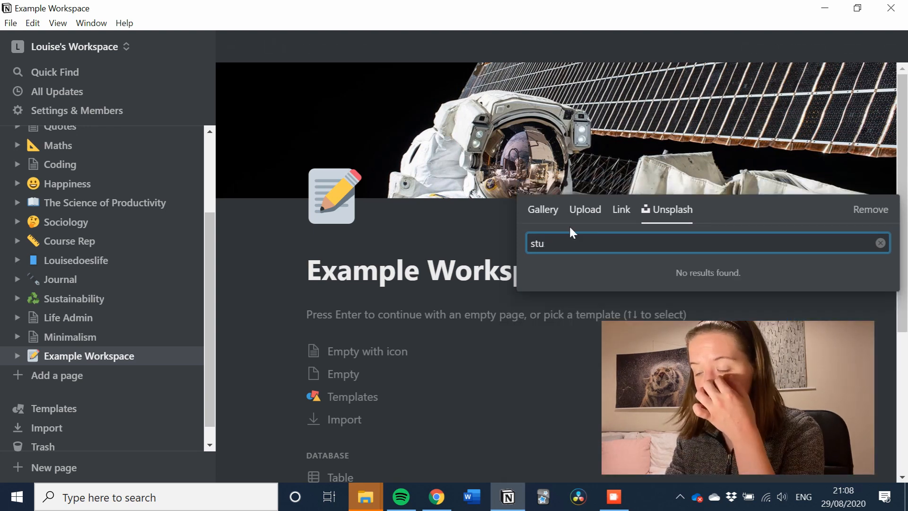
type("dying")
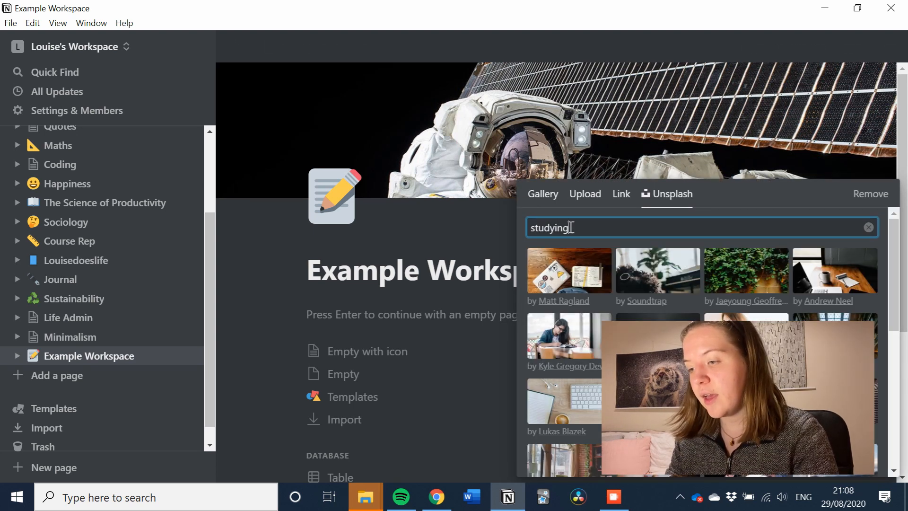
Set the overhead photo of a wooden desk with laptops and an orange hard drive as the page cover
scroll(570, 265, "down", 6)
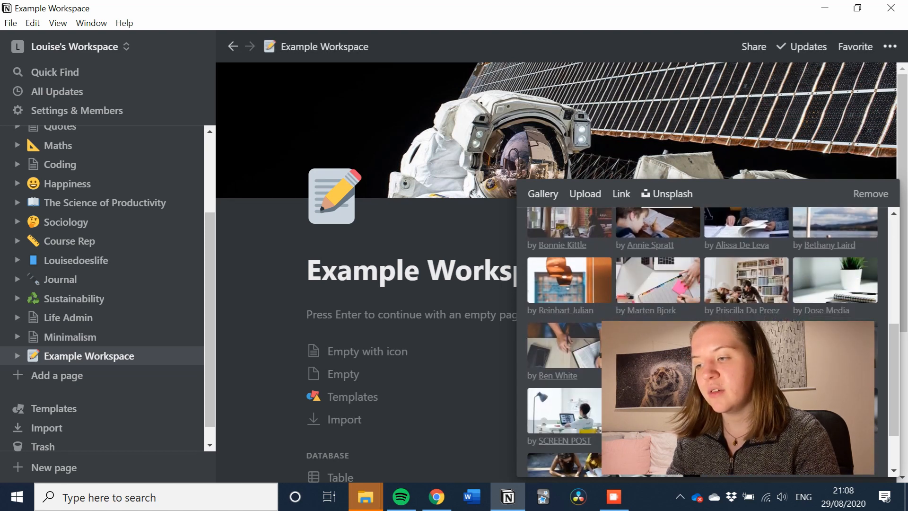
left_click(657, 344)
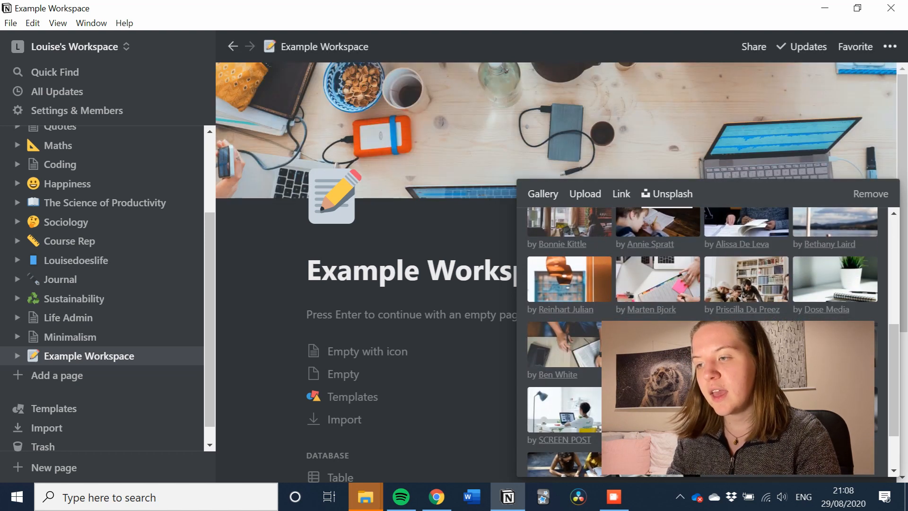
left_click(449, 323)
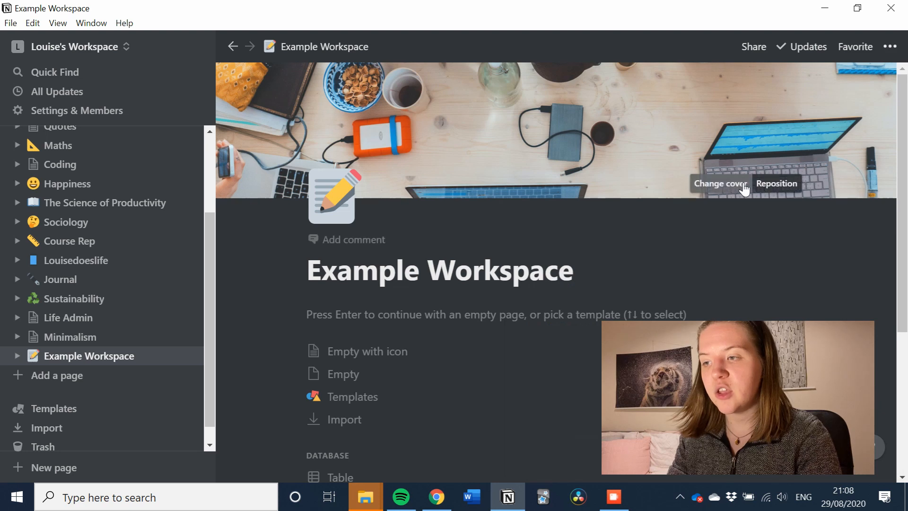
Reposition the cover image lower so the laptop keyboards and teapot show, and keep that position
left_click(769, 186)
left_click_drag(566, 137, 565, 249)
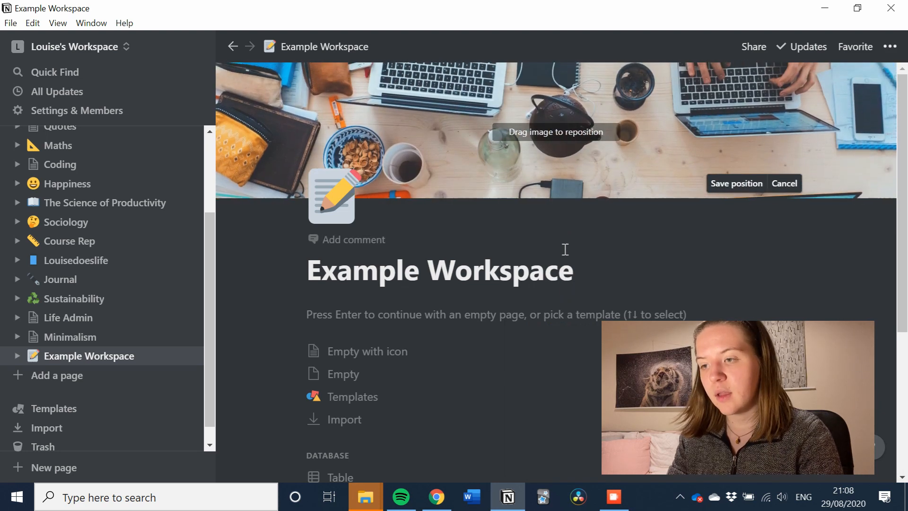
left_click(467, 213)
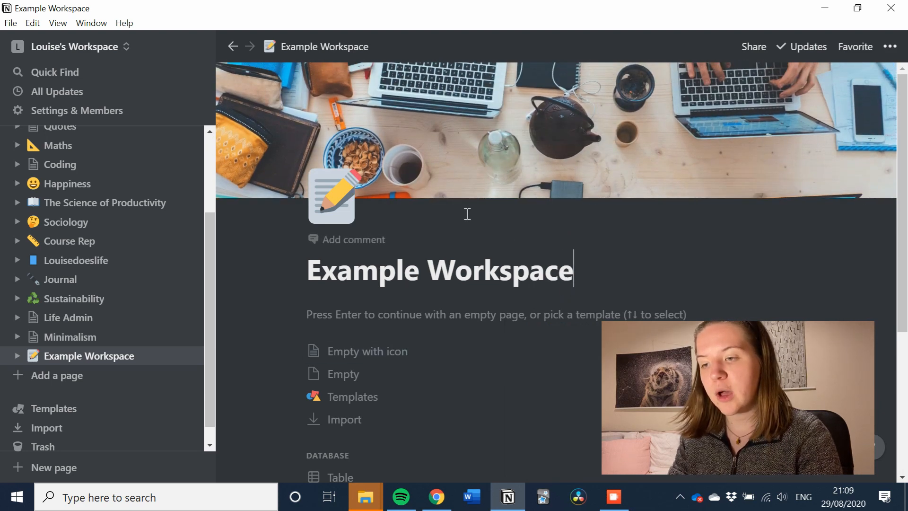
Continue with an empty page body below the title and hide the sidebar
left_click(455, 319)
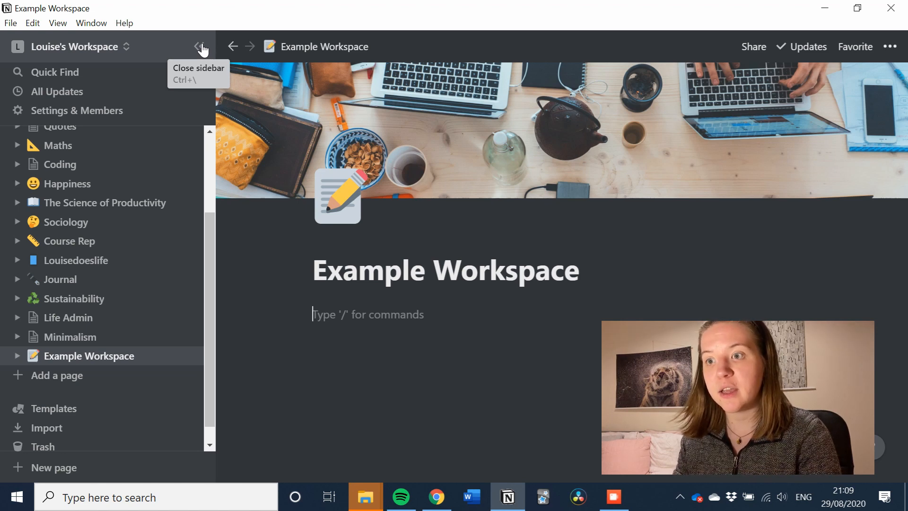
left_click(200, 47)
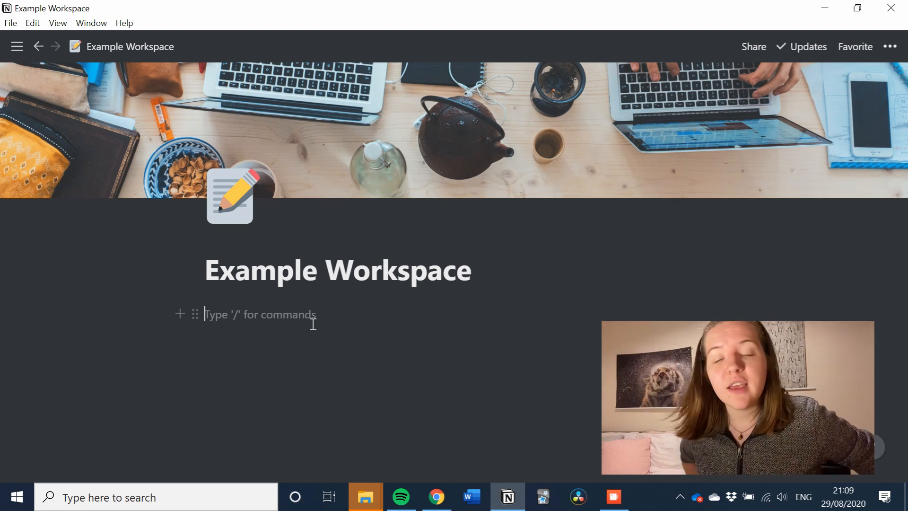
Fill the page with four copies of the paragraph beginning "It was a cold grey day in late November", each as its own block
type("\"It was a cold grey day in late November. The weather had changed overnight, when a backing wind brought a granite sky and a mizzling rain with it, and although it was now only a little after two o'clock in the afternoon the pallor of a winter evening seemed to have closed upon the hills, cloaking them in mist.\"")
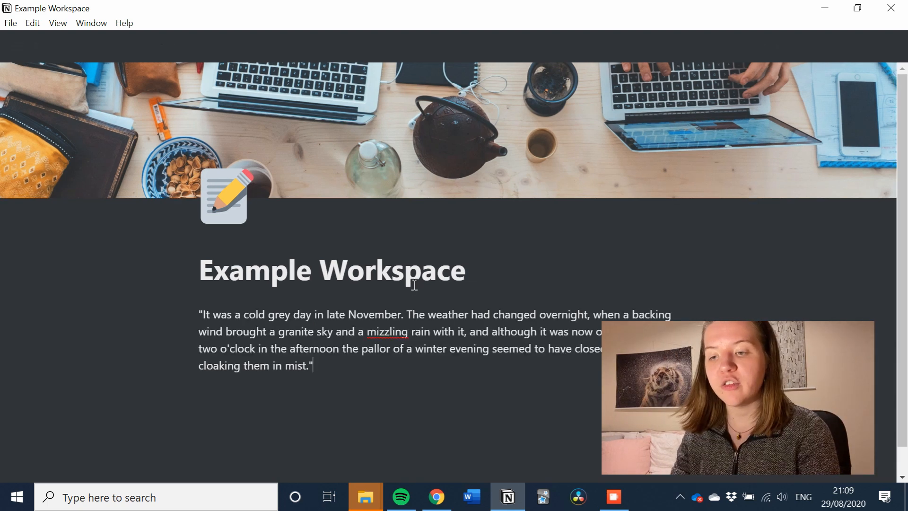
key("Return")
type("\"It was a cold grey day in late November. The weather had changed overnight, when a backing wind brought a granite sky and a mizzling rain with it, and although it was now only a little after two o'clock in the afternoon the pallor of a winter evening seemed to have closed upon the hills, cloaking them in mist.\"")
key("Return")
type("\"It was a cold grey day in late November. The weather had changed overnight, when a backing wind brought a granite sky and a mizzling rain with it, and although it was now only a little after two o'clock in the afternoon the pallor of a winter evening seemed to have closed upon the hills, cloaking them in mist.\"")
key("Return")
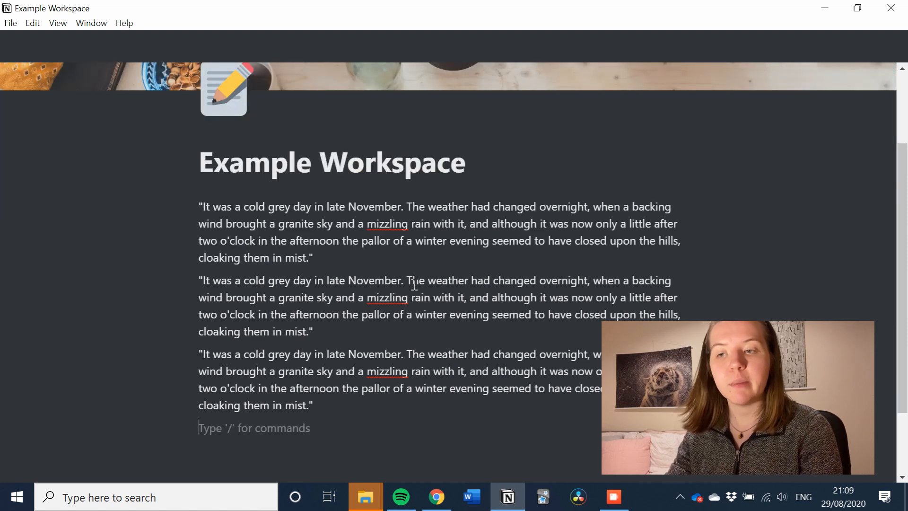
type("\"It was a cold grey day in late November. The weather had changed overnight, when a backing wind brought a granite sky and a mizzling rain with it, and although it was now only a little after two o'clock in the afternoon the pallor of a winter evening seemed to have closed upon the hills, cloaking them in mist.\"")
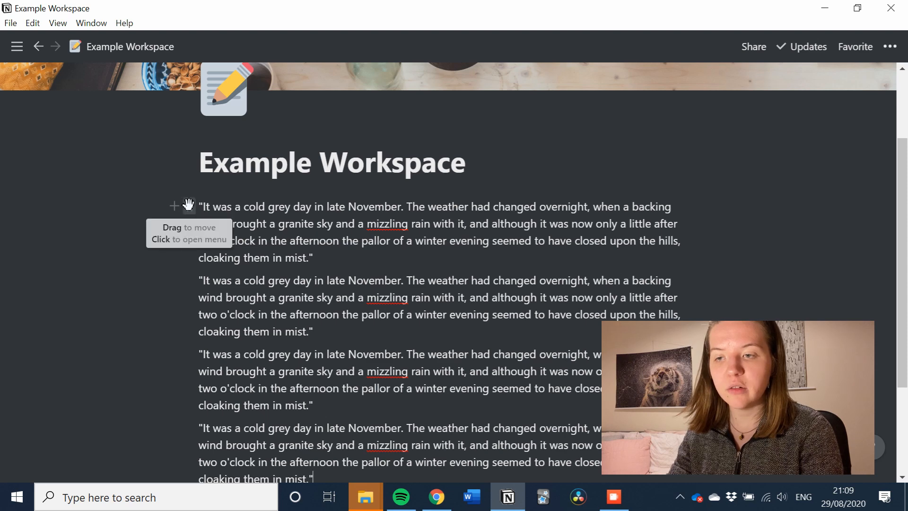
Rearrange the November paragraphs by moving individual blocks up and down the page
left_click_drag(190, 281, 191, 331)
scroll(184, 284, "down", 2)
left_click_drag(188, 256, 192, 405)
left_click_drag(191, 327, 191, 248)
left_click_drag(190, 172, 186, 326)
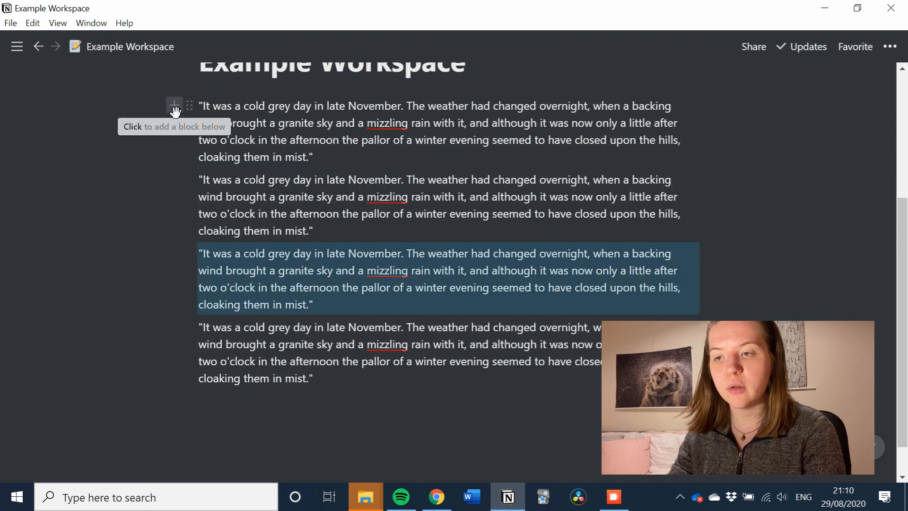
Add an empty block below the first paragraph, view the block types offered, and delete the empty block again
left_click(176, 107)
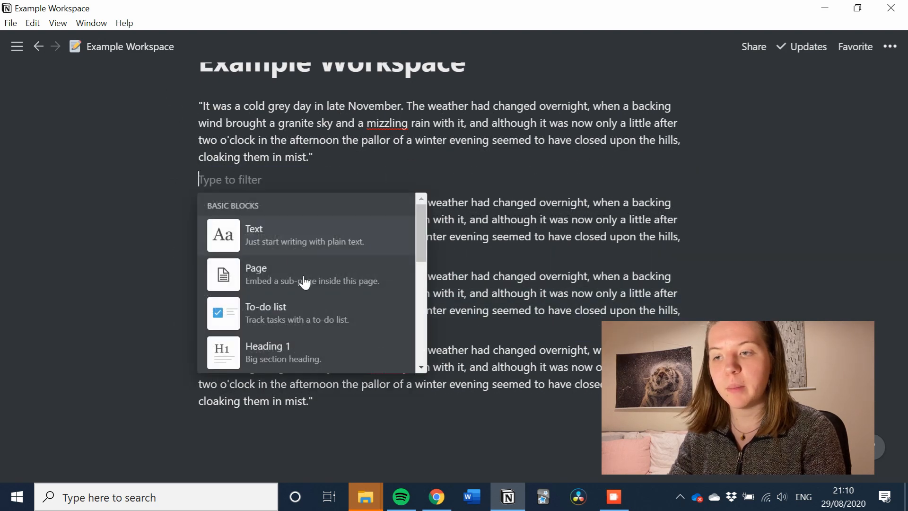
scroll(304, 282, "down", 2)
scroll(304, 284, "up", 2)
left_click(257, 184)
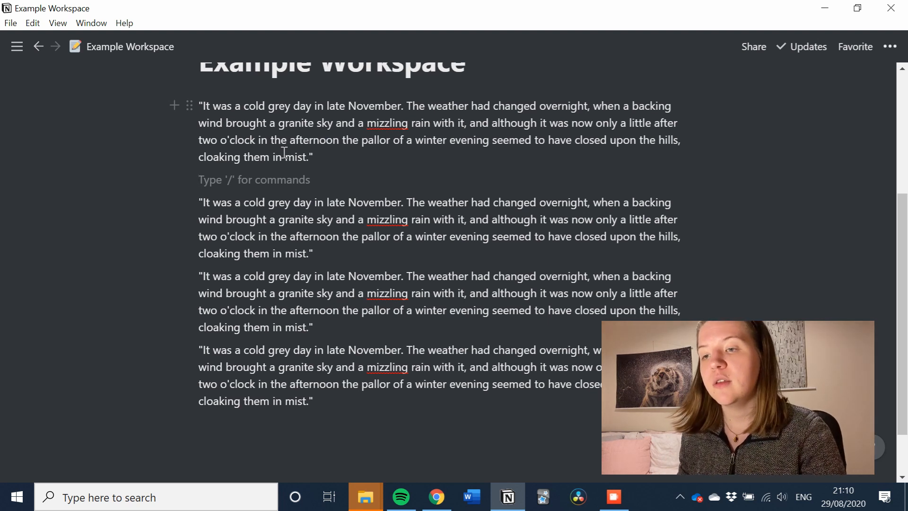
scroll(284, 152, "up", 3)
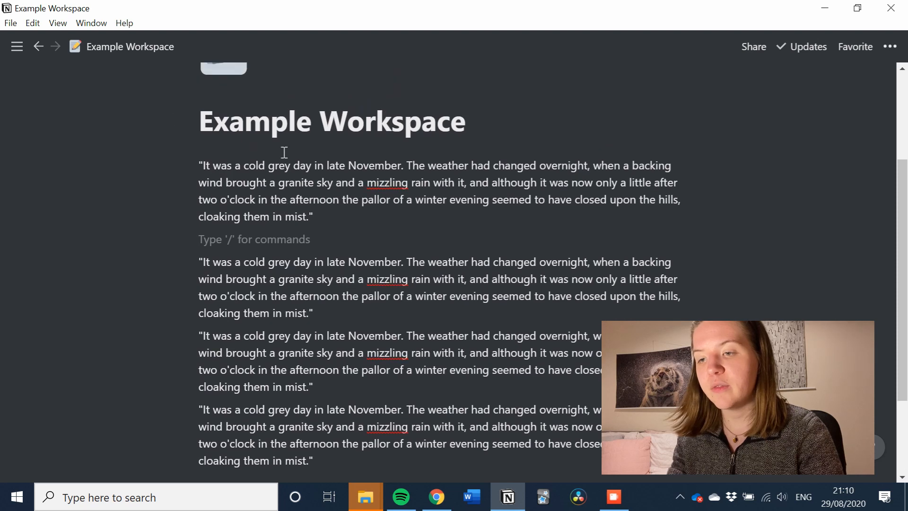
scroll(284, 151, "down", 2)
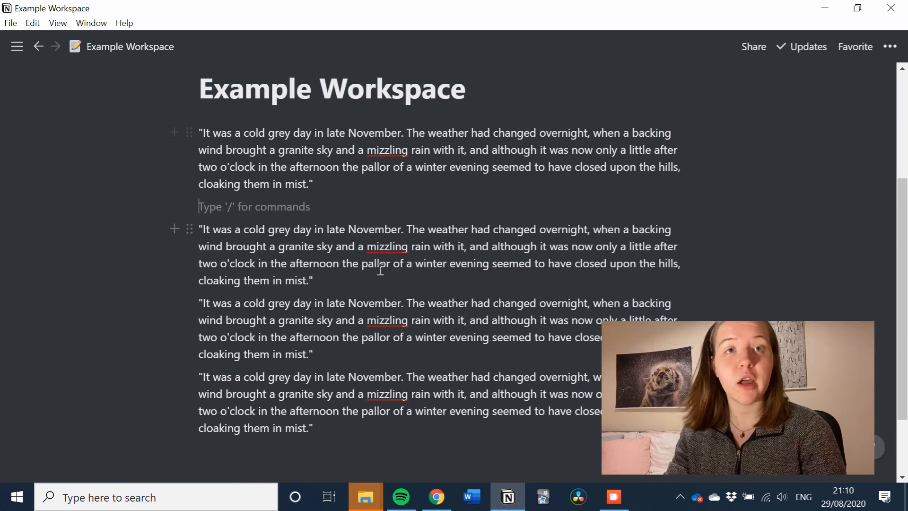
key("BackSpace")
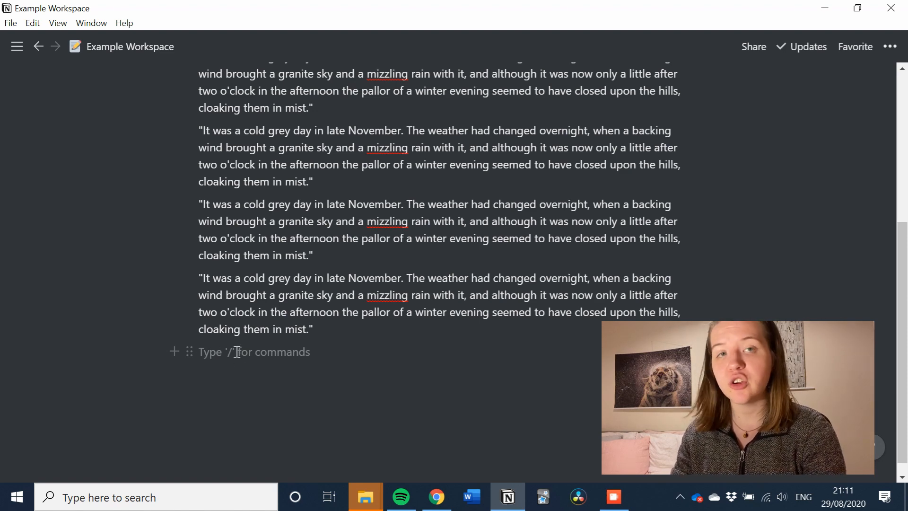
Bring up the block type list in the empty block below the last paragraph and examine the basic, inline and database blocks
type("/")
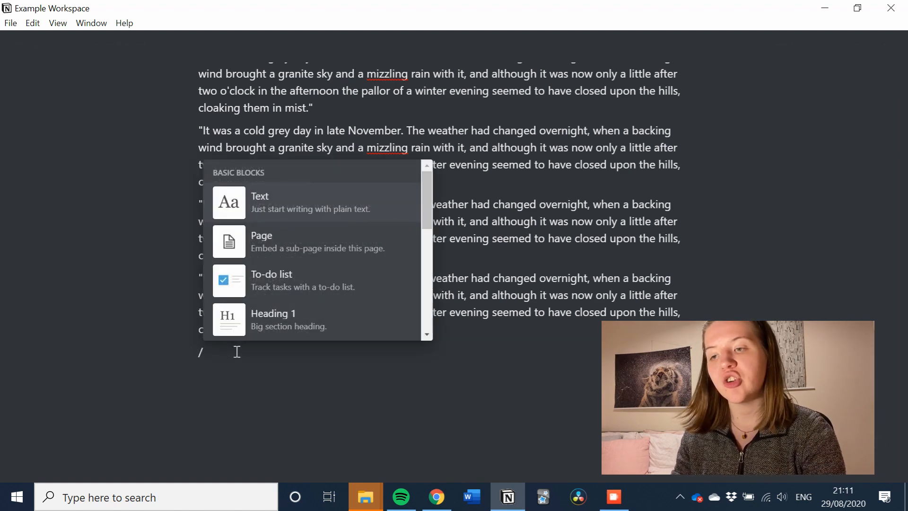
scroll(313, 311, "down", 4)
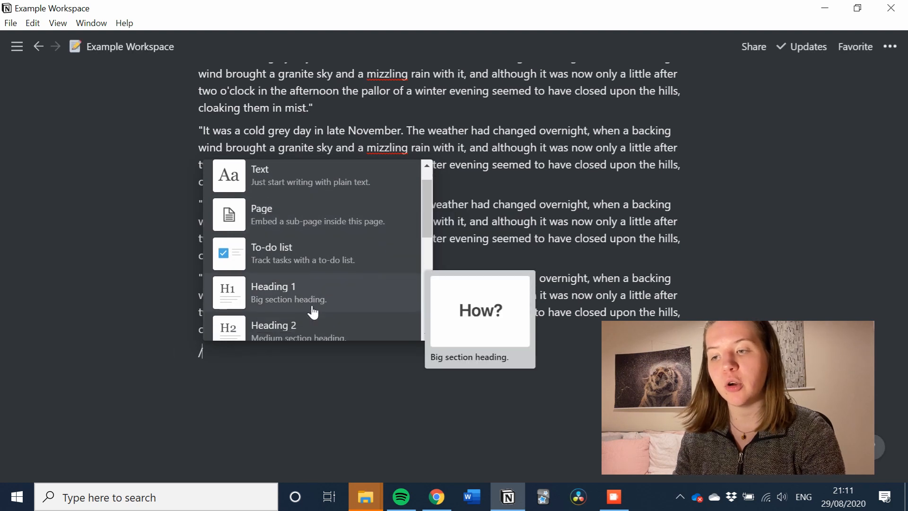
scroll(313, 311, "down", 5)
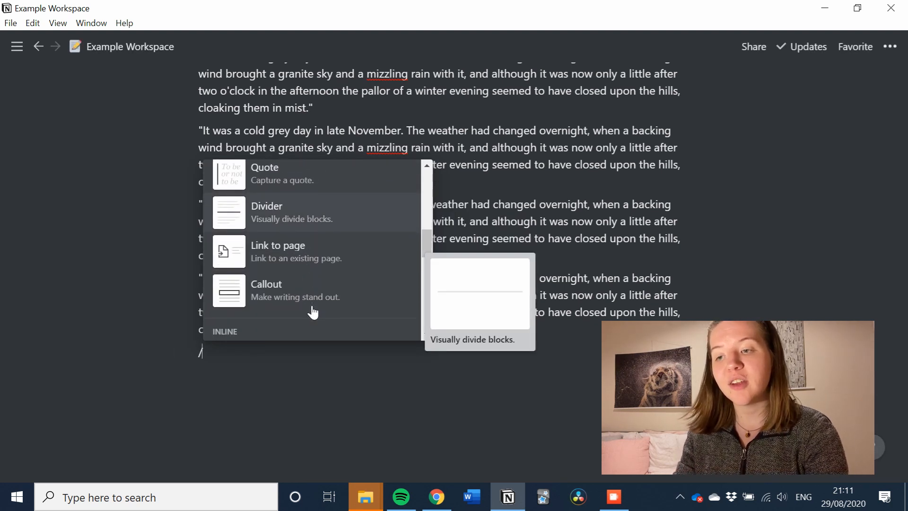
scroll(312, 312, "down", 6)
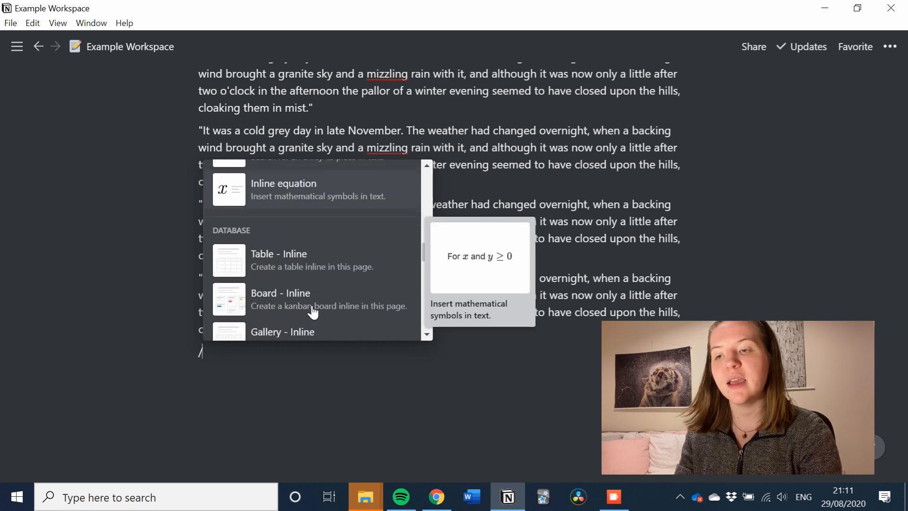
scroll(313, 311, "down", 6)
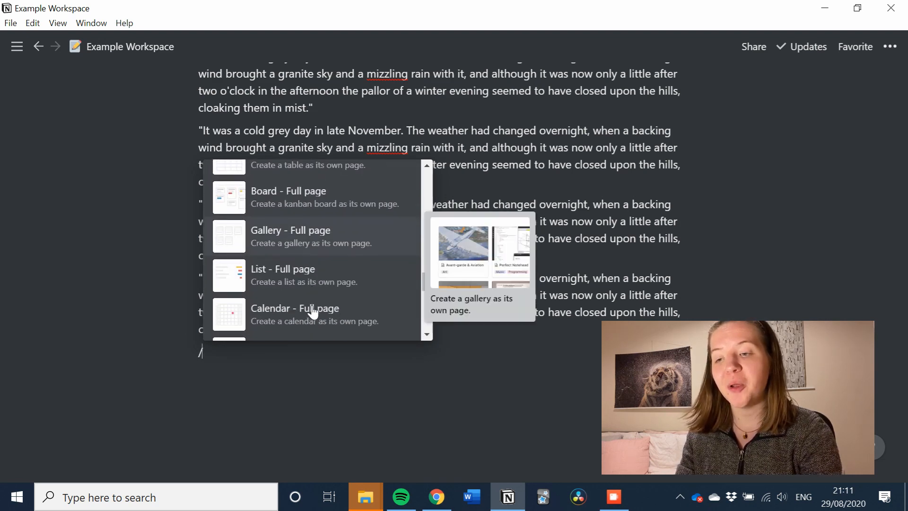
scroll(313, 312, "down", 2)
scroll(313, 312, "up", 15)
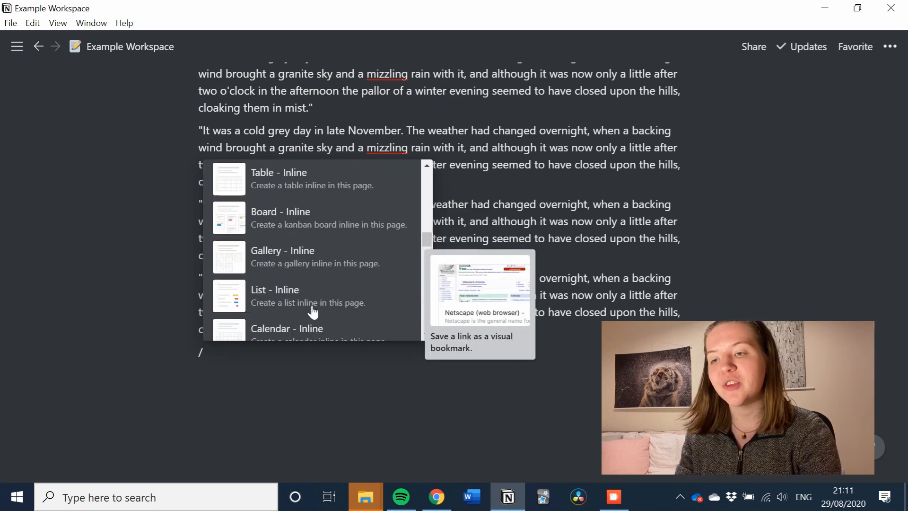
scroll(312, 312, "up", 2)
scroll(312, 312, "down", 7)
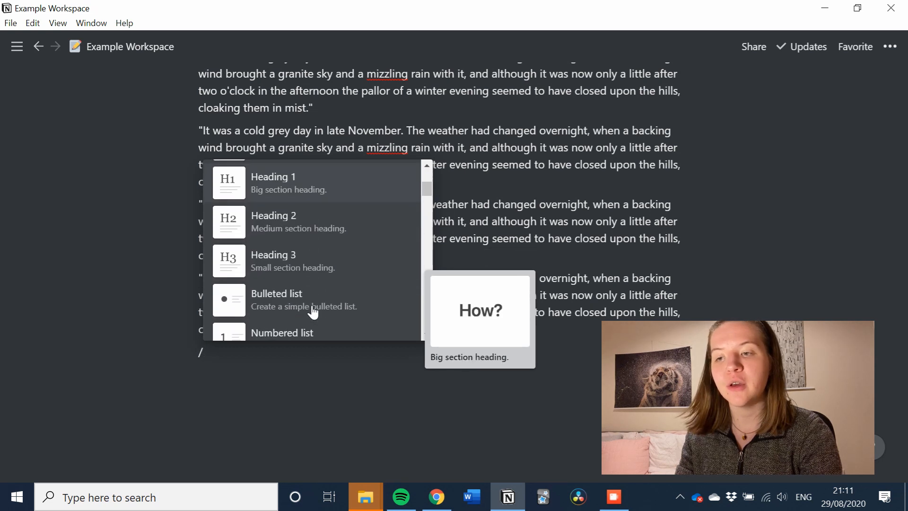
scroll(312, 312, "down", 1)
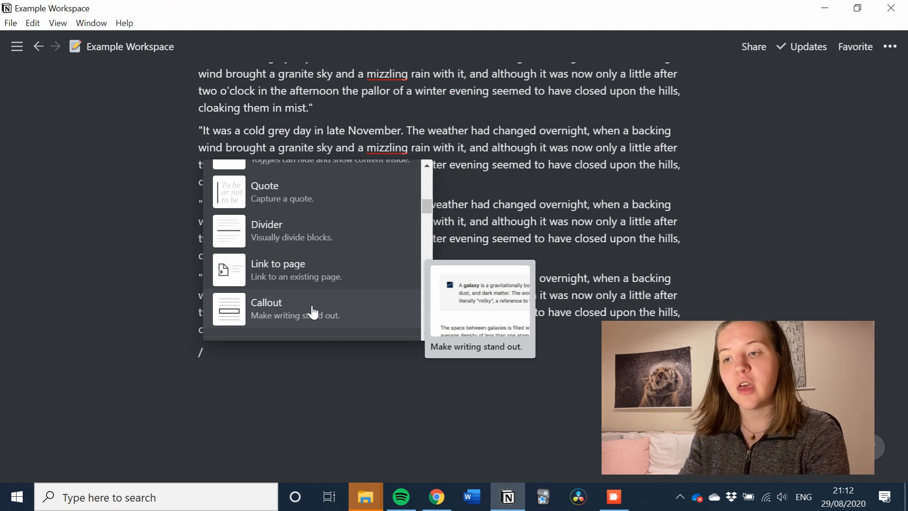
scroll(298, 204, "up", 8)
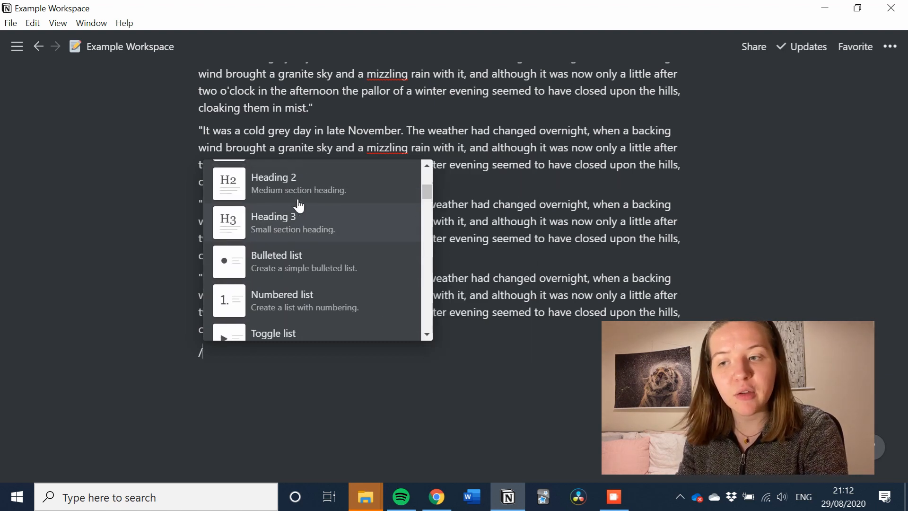
scroll(297, 205, "up", 1)
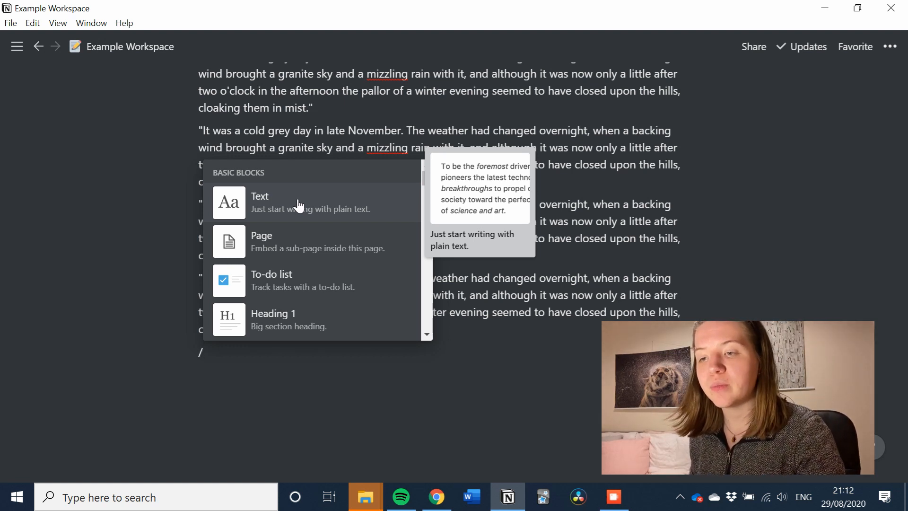
Make the empty block below the last November paragraph a plain Text block and fill it with "thecfhsaa"
type("text")
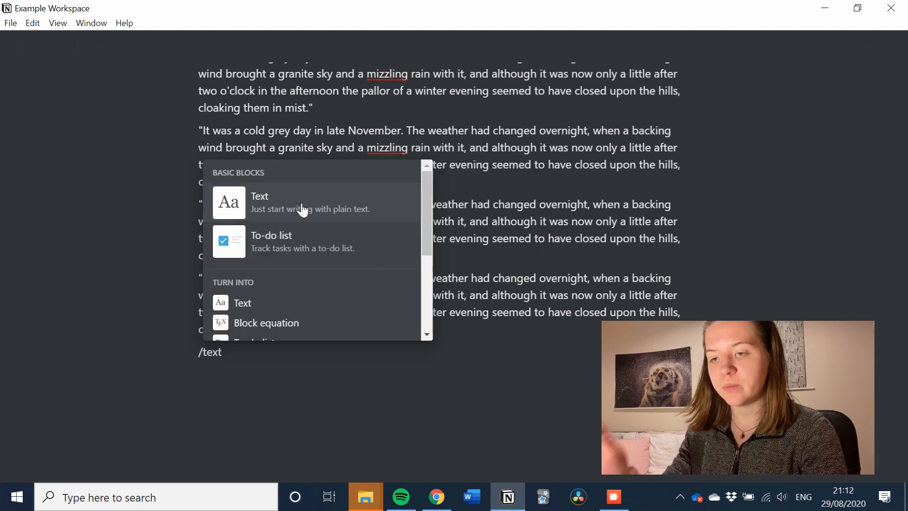
left_click(303, 208)
type("th")
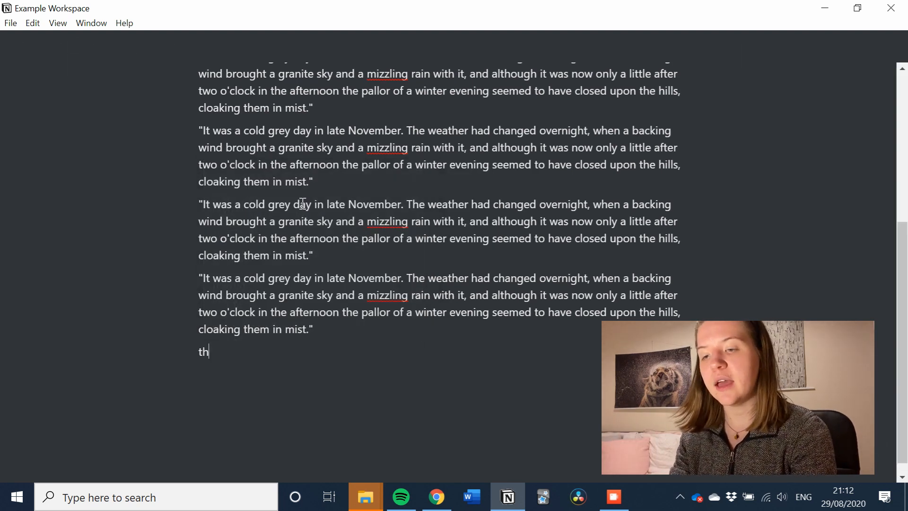
type("ecfhsaa")
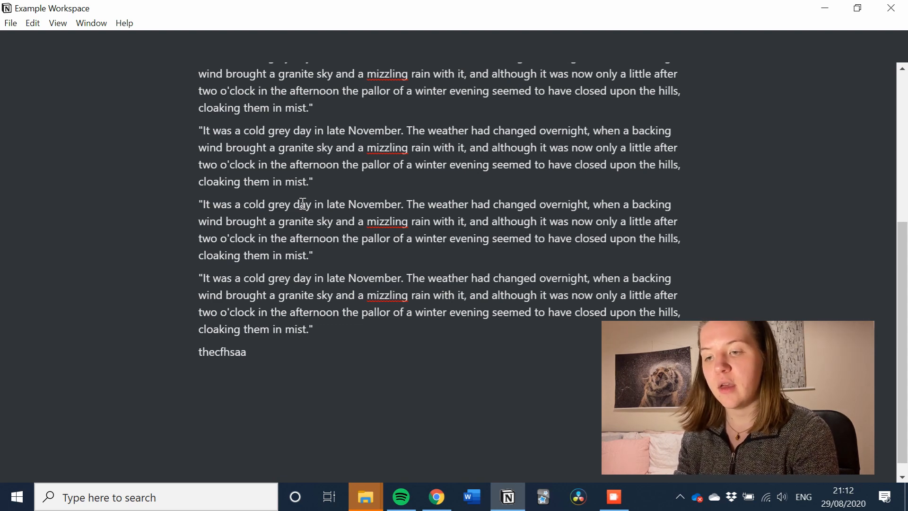
Add a Heading 1 block reading "Title" below the "thecfhsaa" line
key("Return")
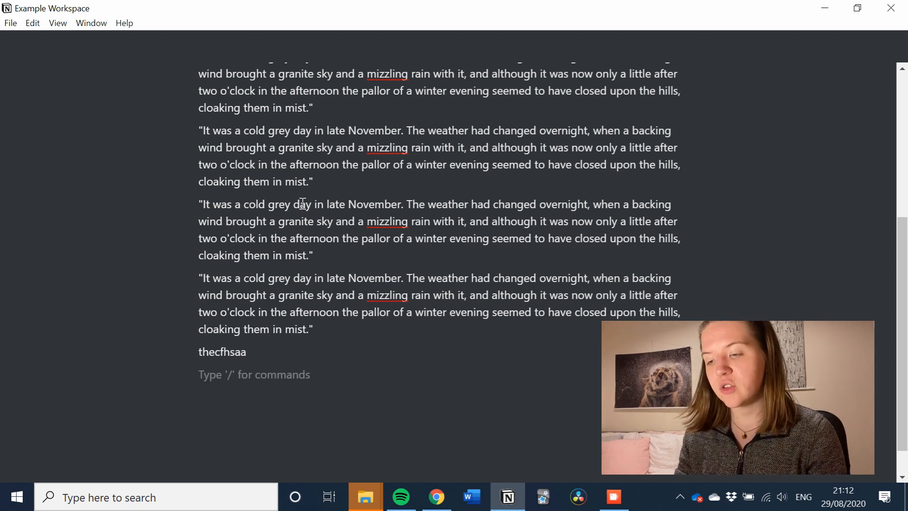
type("/h")
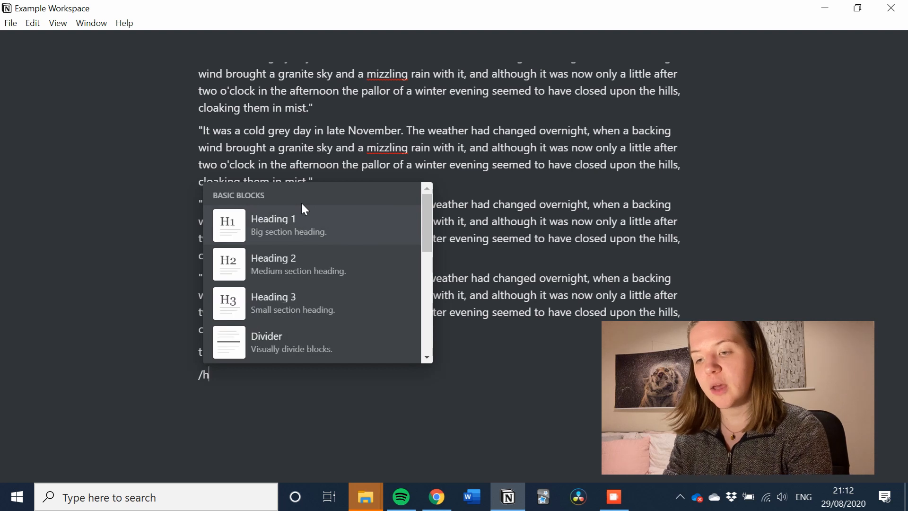
type("eading 1")
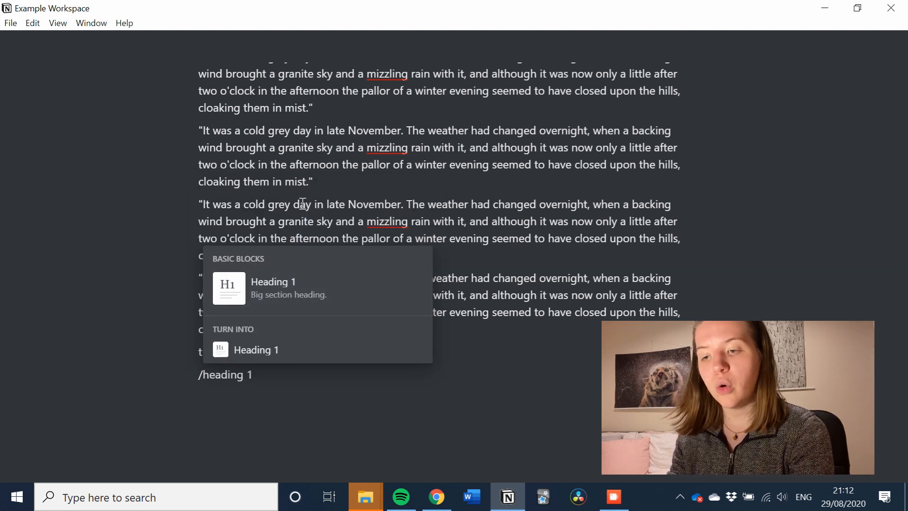
key("BackSpace")
key("BackSpace")
key("BackSpace")
key("BackSpace")
key("BackSpace")
key("BackSpace")
key("BackSpace")
key("BackSpace")
type("1")
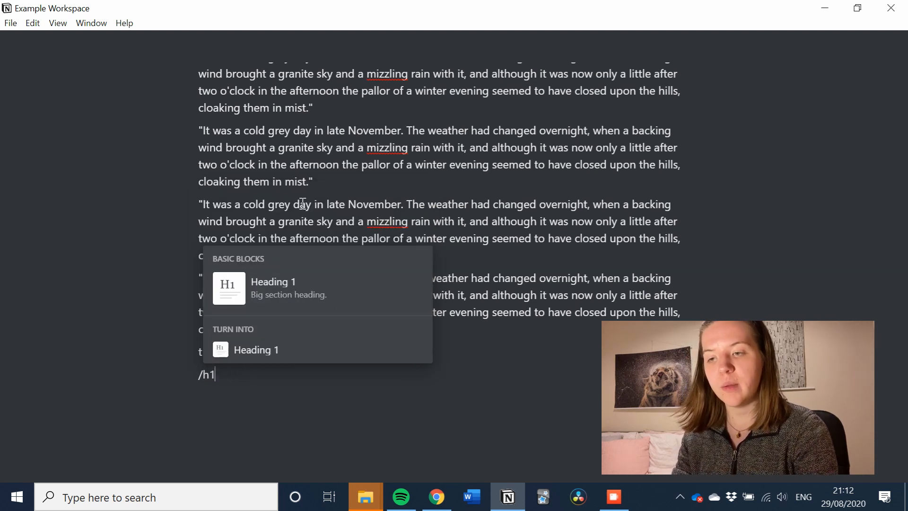
left_click(298, 287)
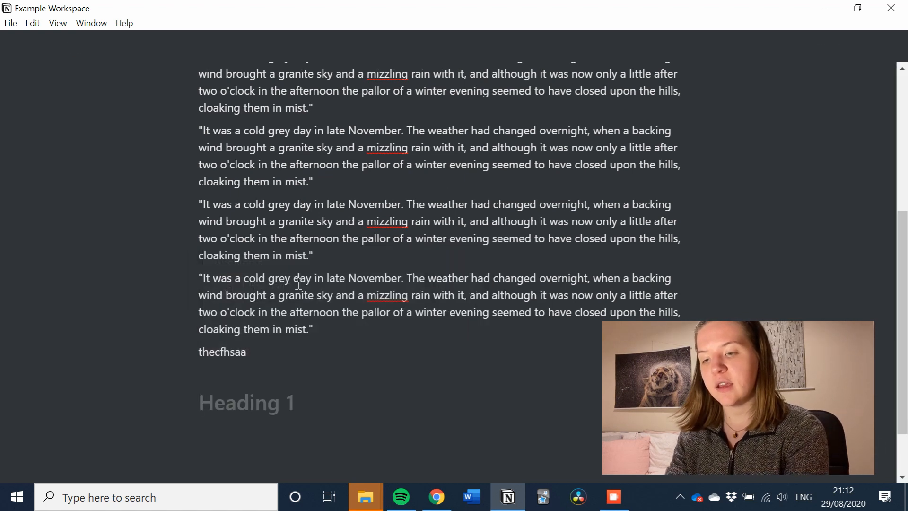
type("Title")
Add a Heading 2 block reading "Sub title" below the Title heading
key("Return")
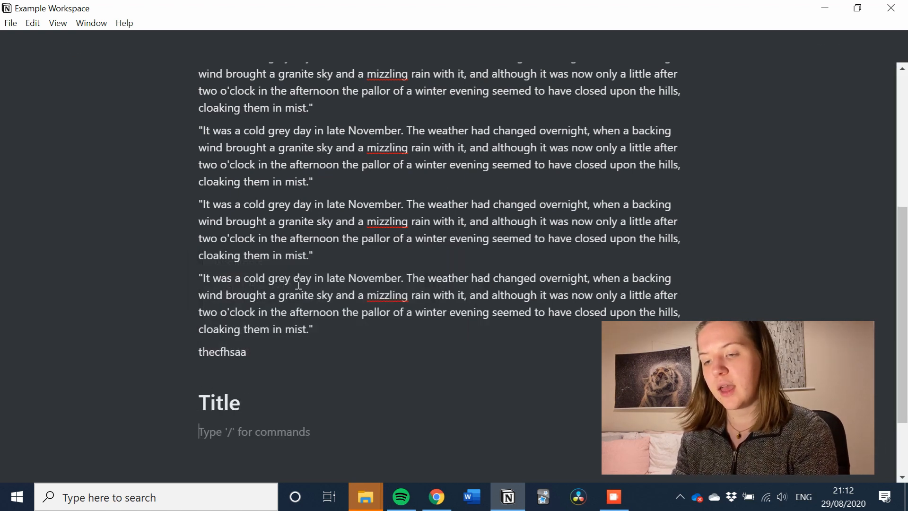
type("/h2")
key("Return")
type("Sub title")
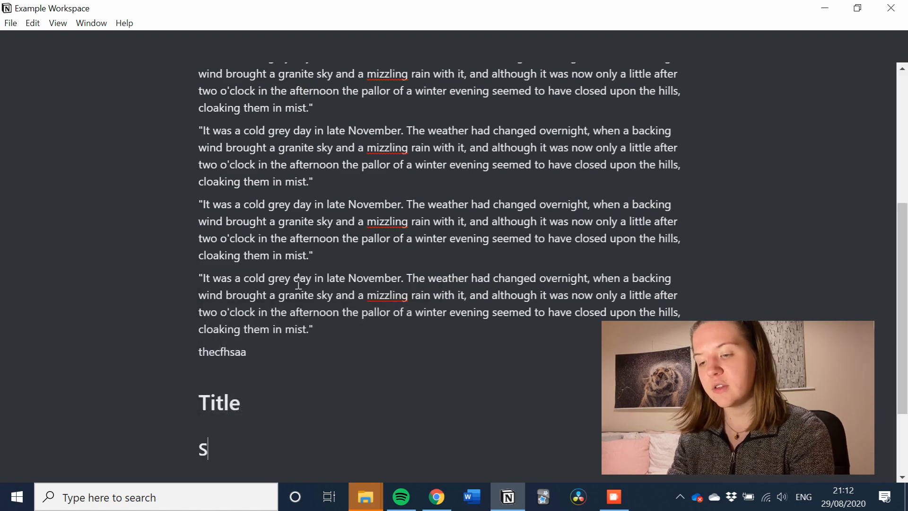
Add a Heading 3 block reading "sub sub title" below the Sub title heading
key("Return")
type("/")
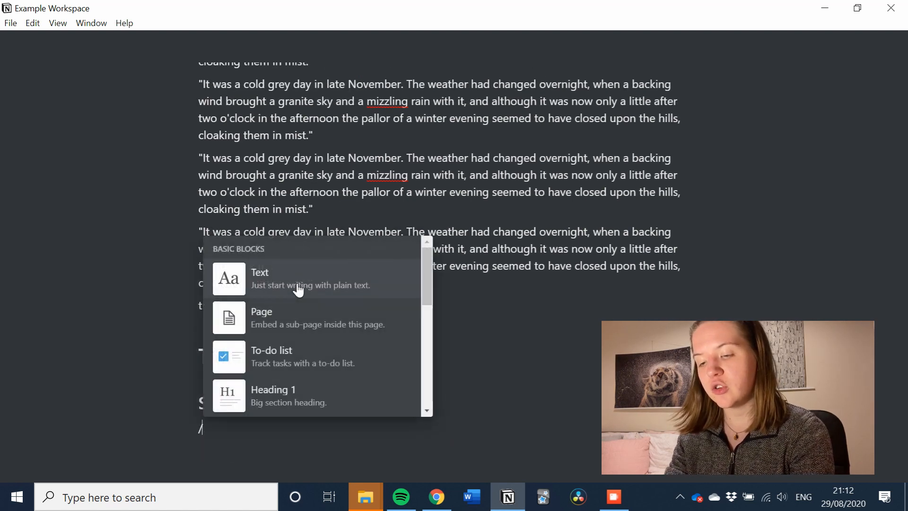
type("h3")
key("Return")
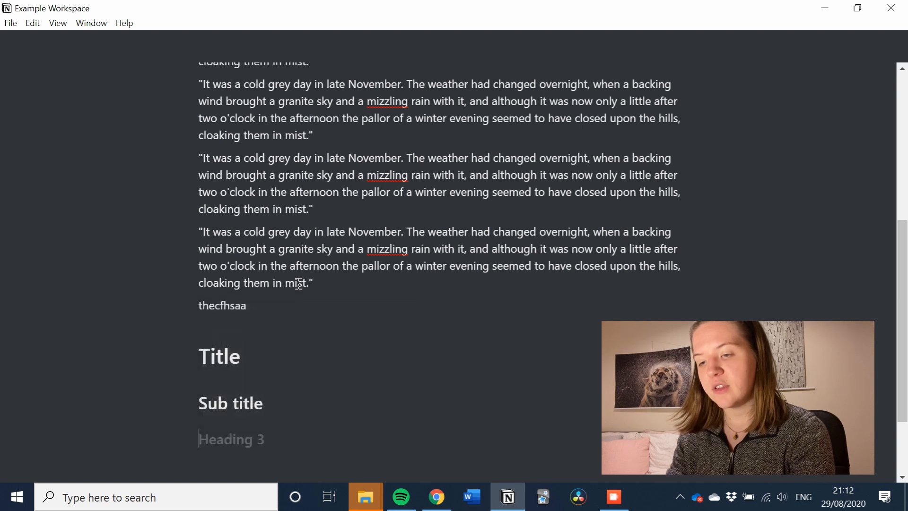
type("sub sub title")
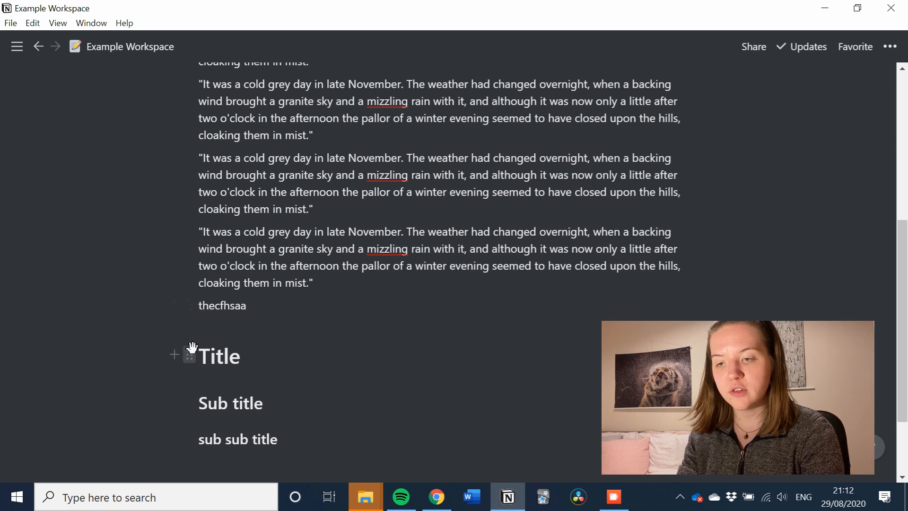
Switch the Title block's type to Heading 3, to plain Text and back to Heading 1
left_click(190, 355)
mouse_move(119, 314)
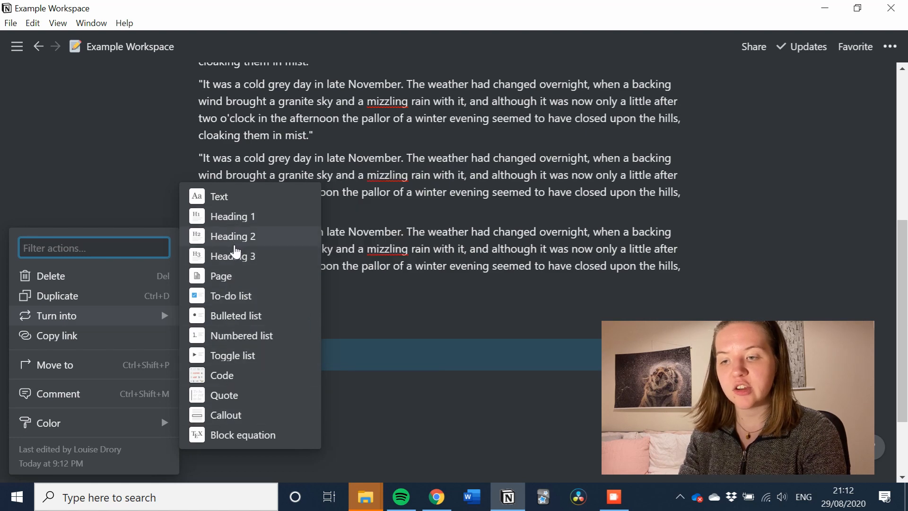
left_click(235, 256)
left_click(188, 339)
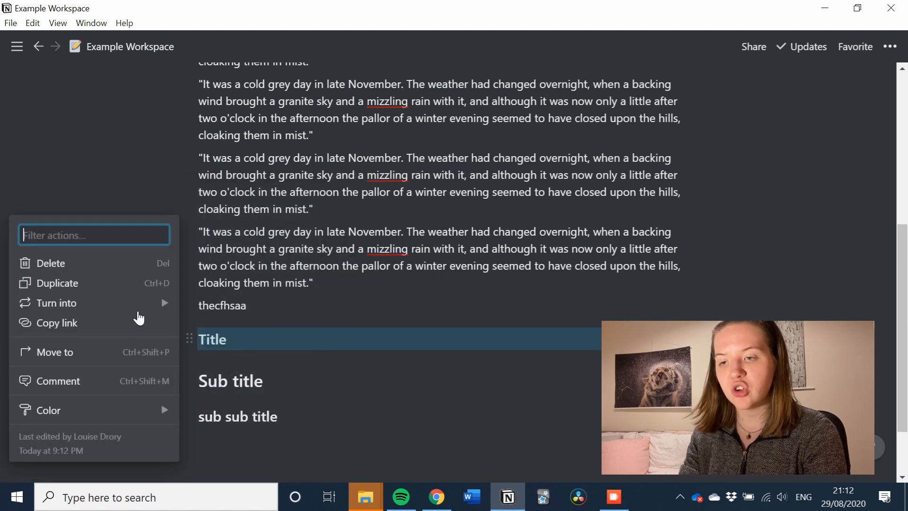
mouse_move(132, 304)
left_click(240, 192)
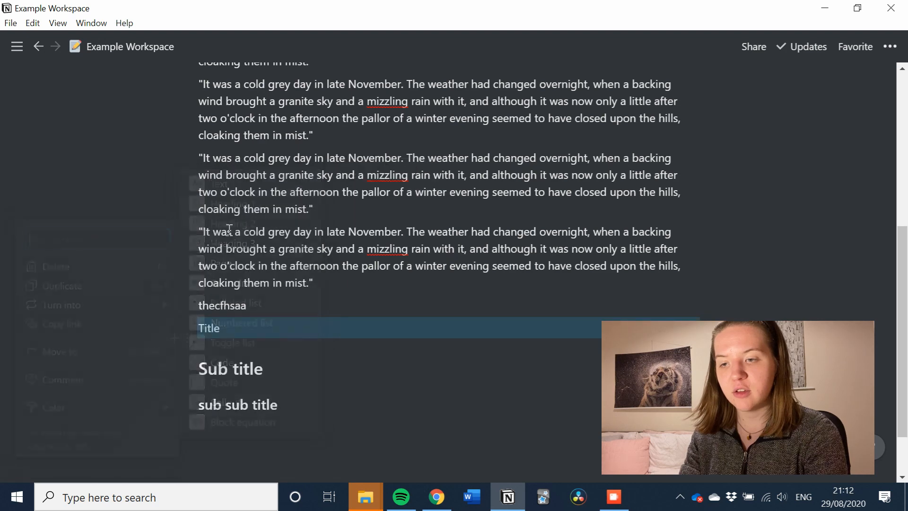
left_click(189, 328)
mouse_move(118, 292)
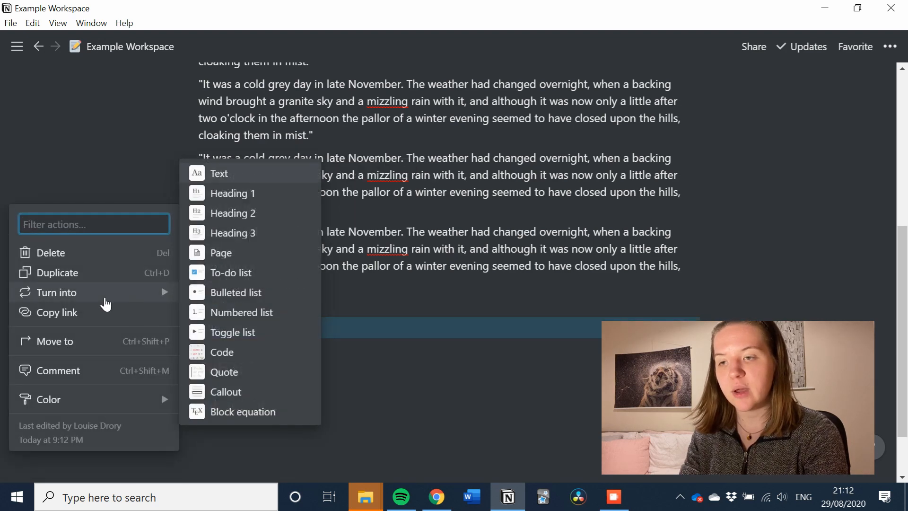
left_click(233, 194)
left_click(227, 327)
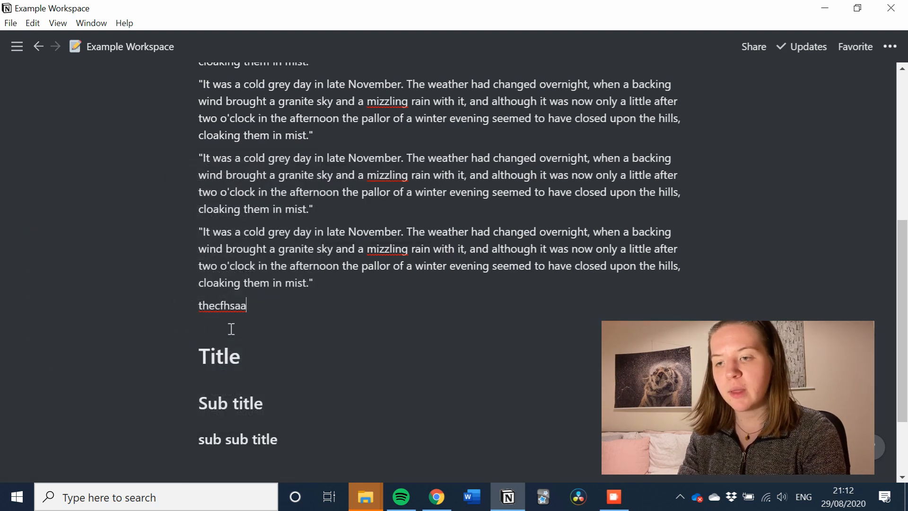
Duplicate the Title heading directly below itself
scroll(228, 327, "down", 1)
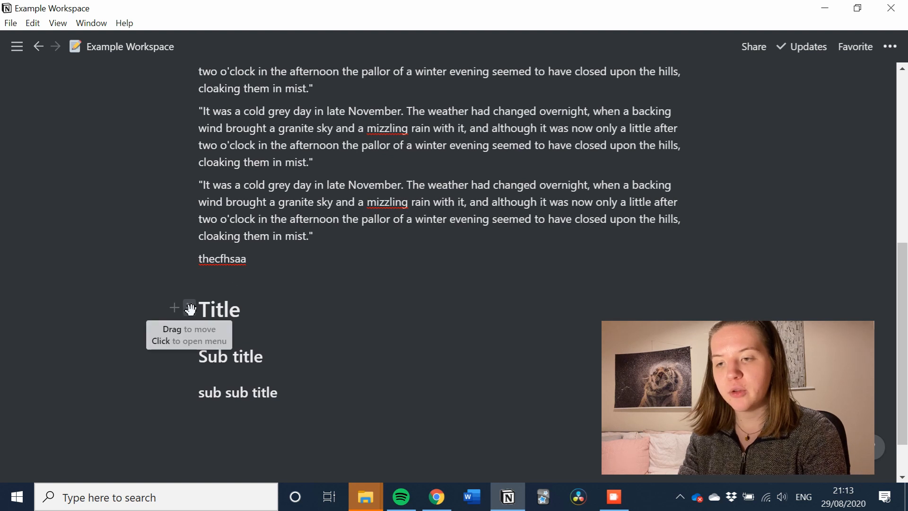
left_click(189, 309)
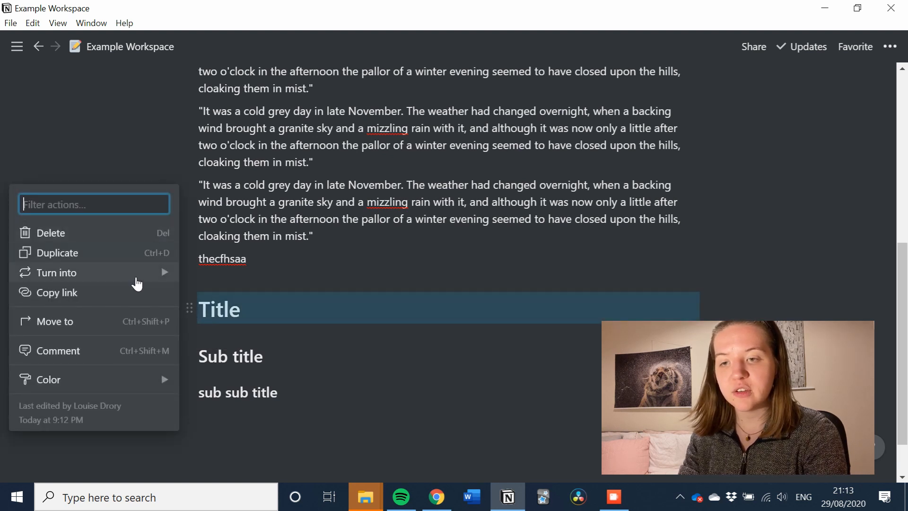
left_click(113, 254)
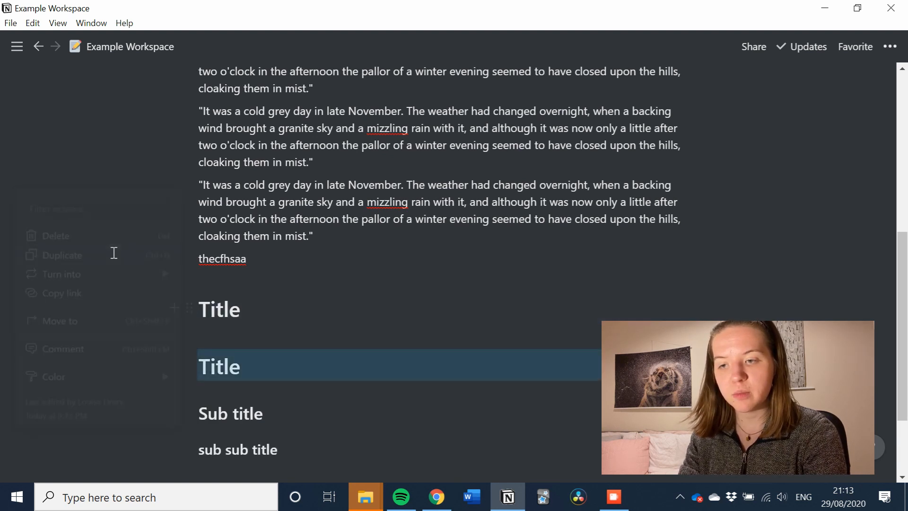
Look through the pages that the duplicated Title heading can be moved to, without moving it
left_click(189, 366)
mouse_move(86, 317)
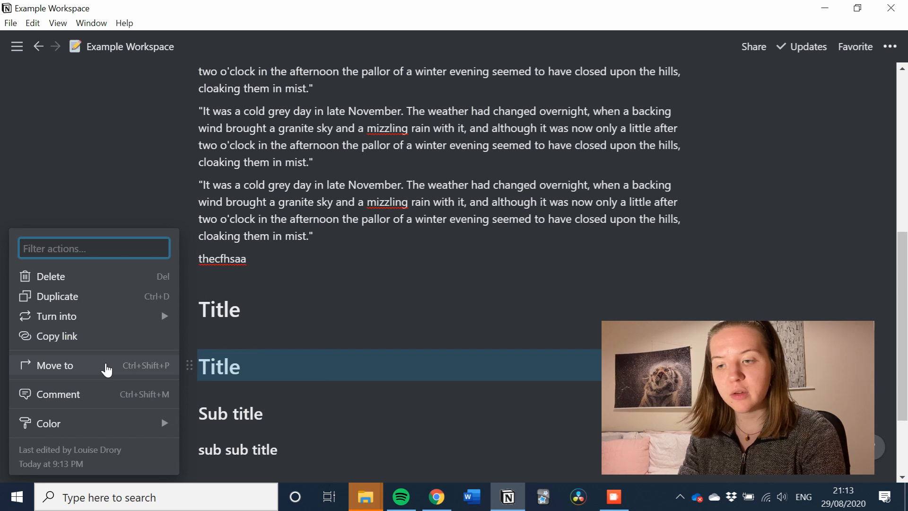
left_click(106, 367)
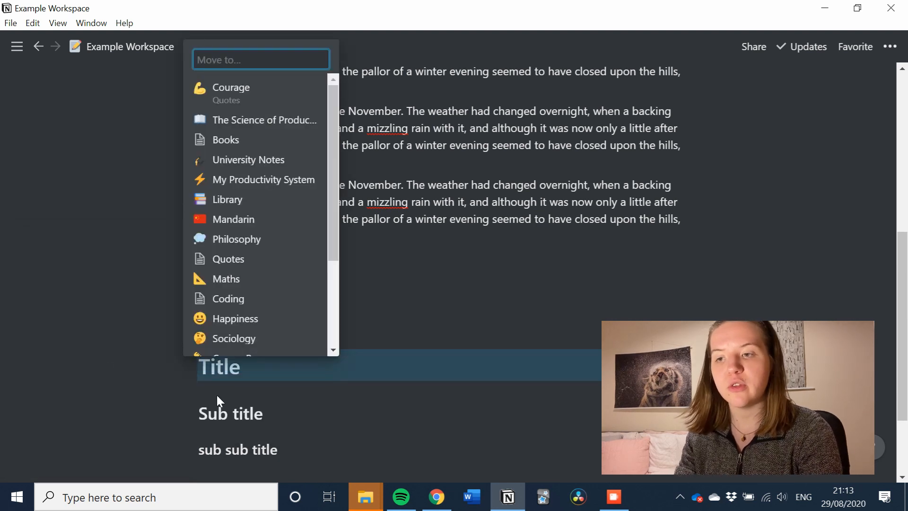
scroll(239, 229, "down", 3)
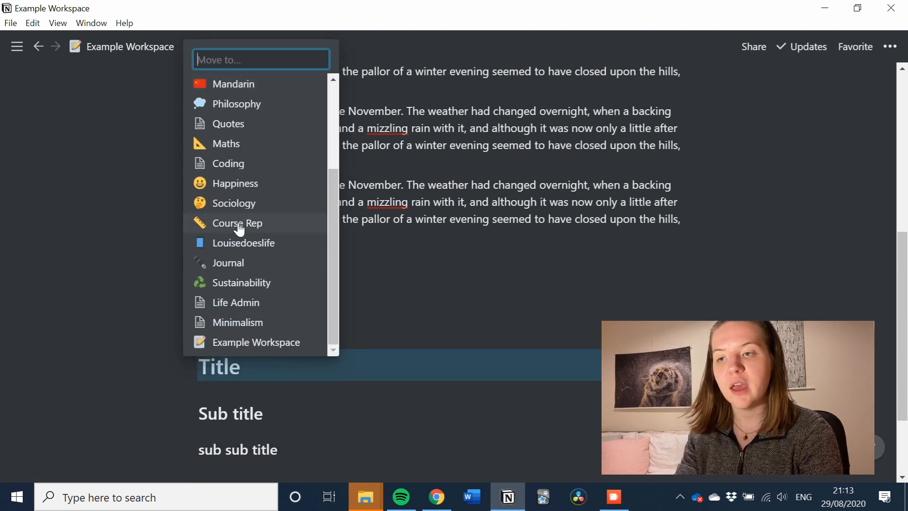
scroll(238, 228, "up", 3)
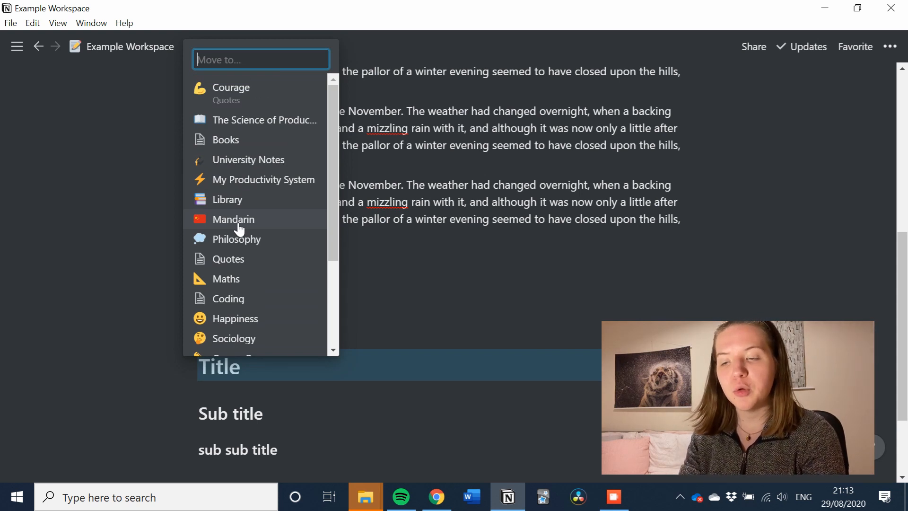
left_click(416, 337)
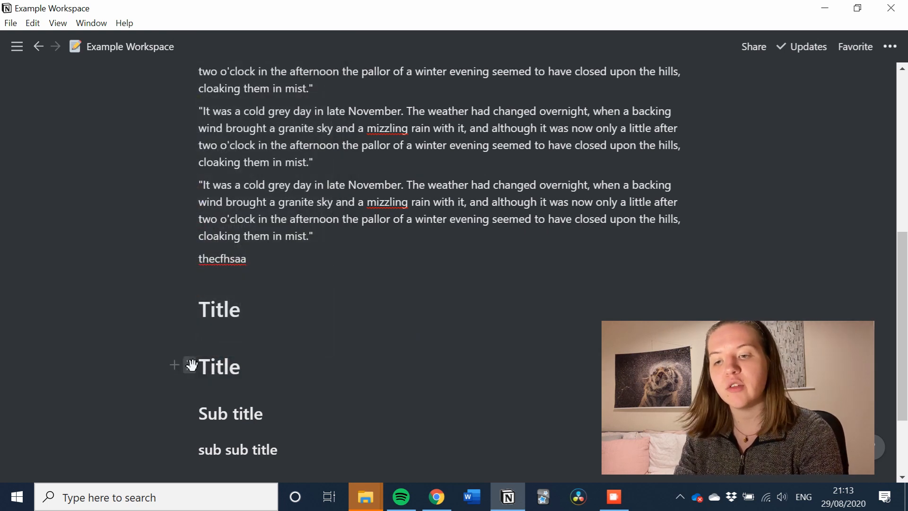
Add the comment "this is awesome" to the second Title heading and view its comment thread
left_click(190, 365)
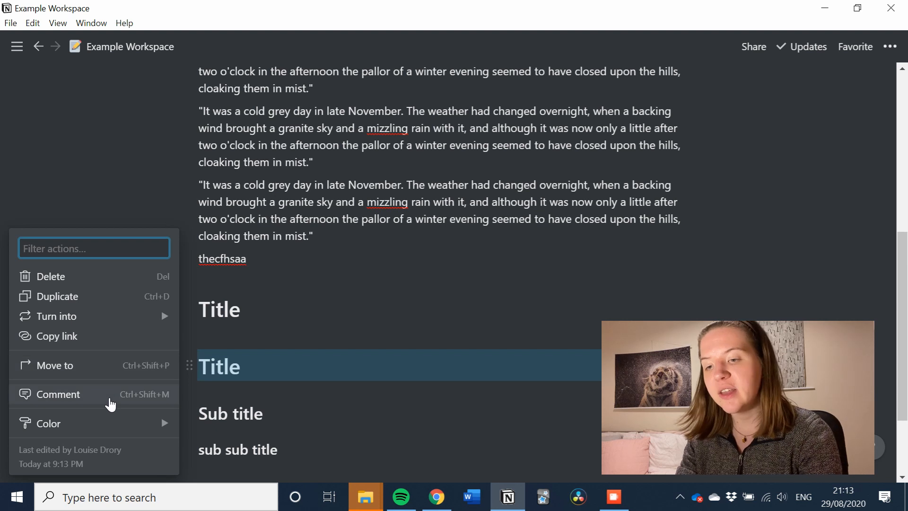
left_click(110, 402)
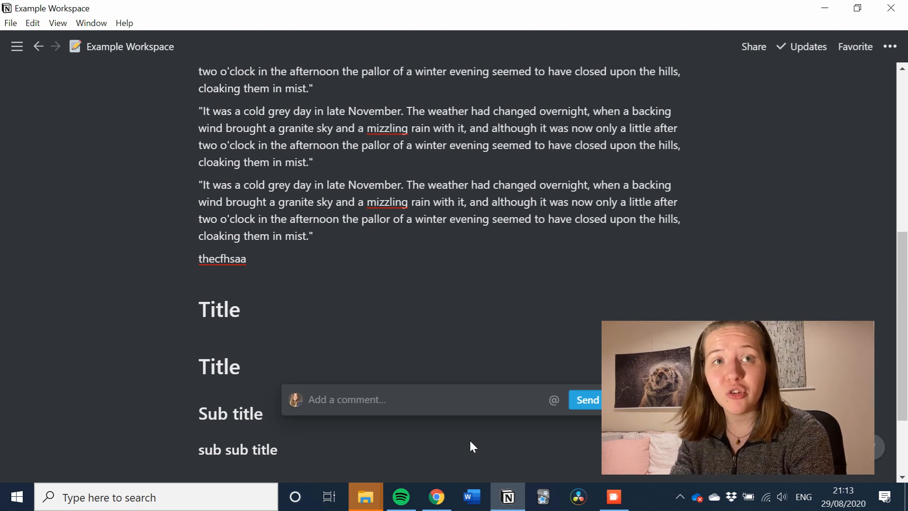
type("t")
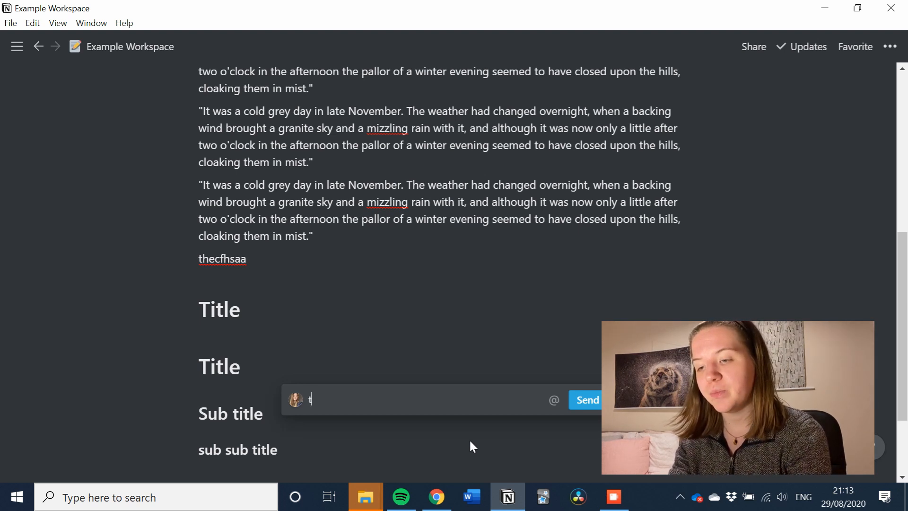
type("his is weso")
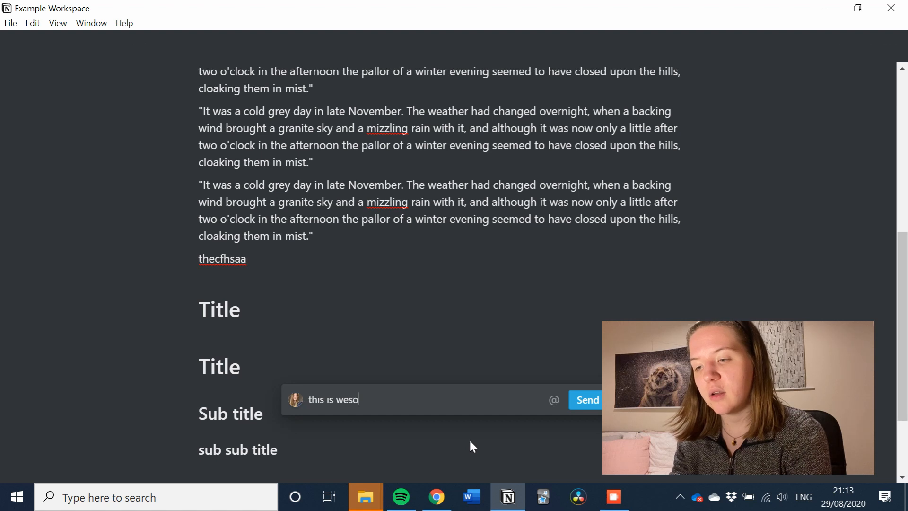
key("BackSpace")
key("BackSpace")
key("BackSpace")
key("BackSpace")
type("awesome")
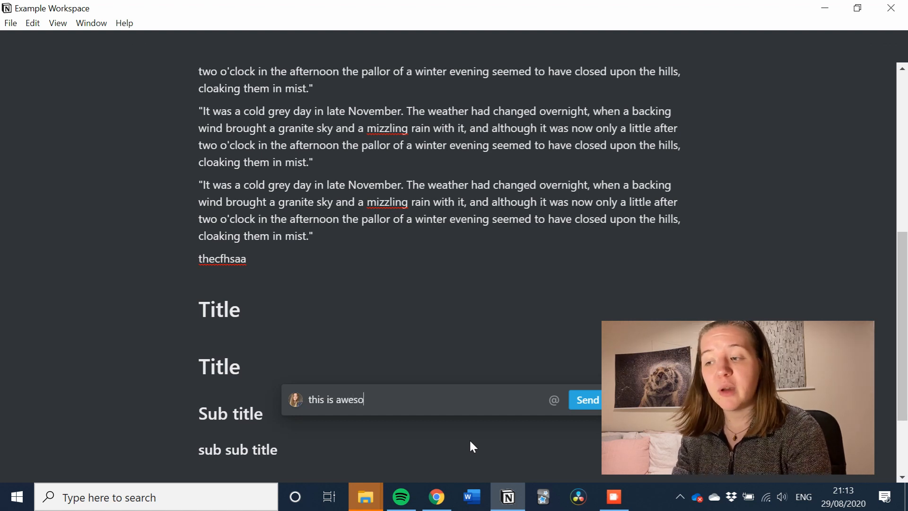
key("Return")
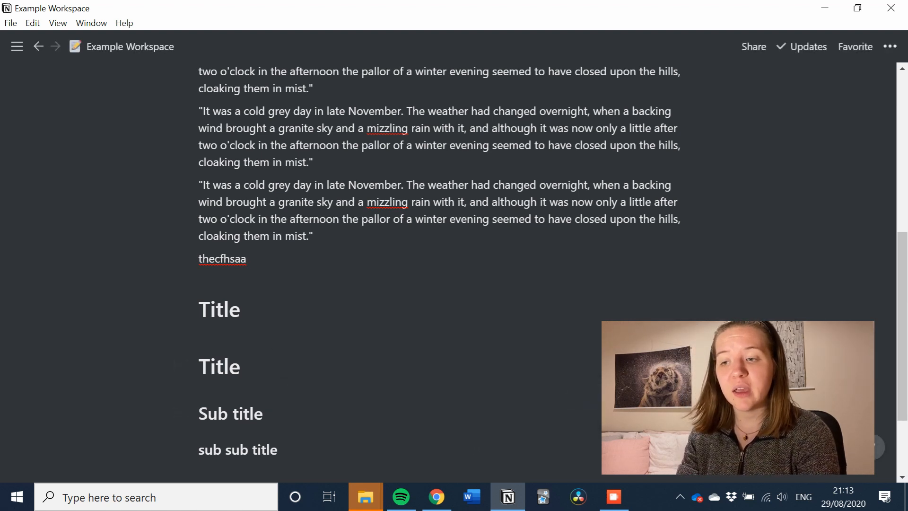
left_click(689, 367)
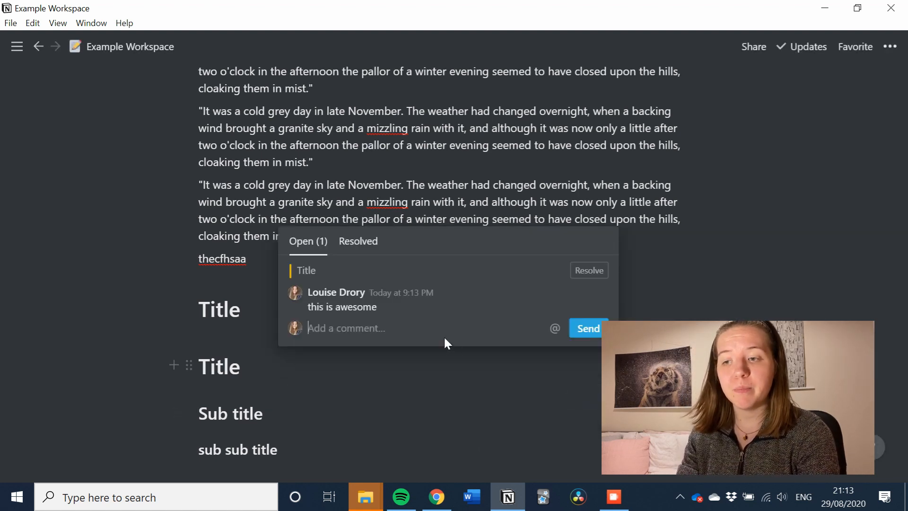
left_click(524, 370)
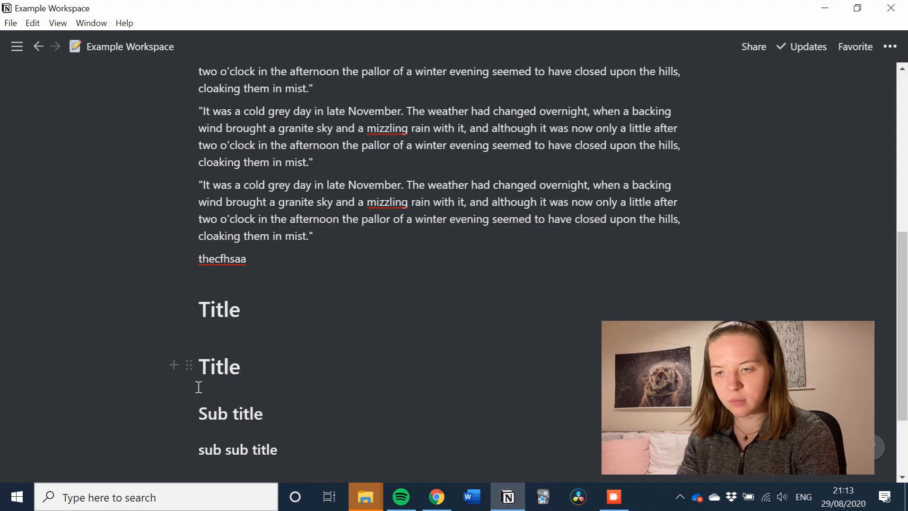
Set the text colours of the headings: second Title yellow, Sub title orange and sub sub title brown
left_click(186, 363)
mouse_move(122, 426)
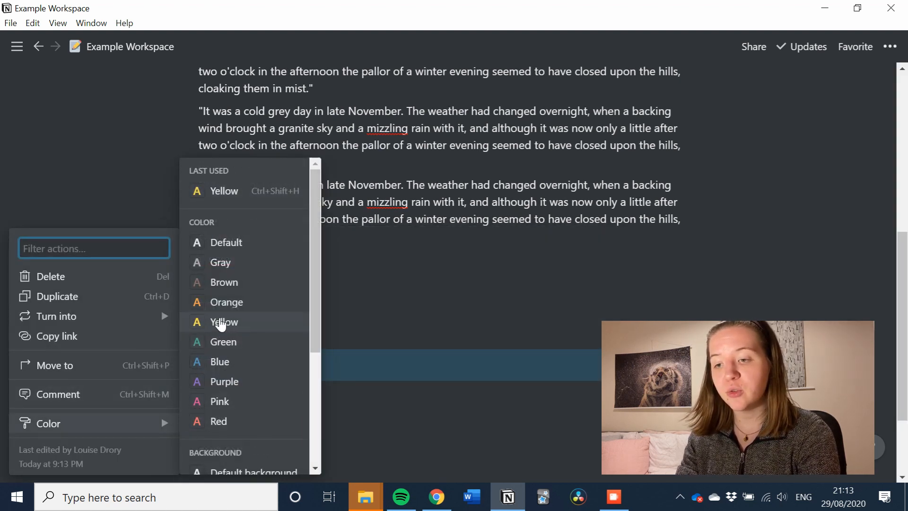
left_click(221, 322)
scroll(229, 341, "down", 2)
left_click(189, 326)
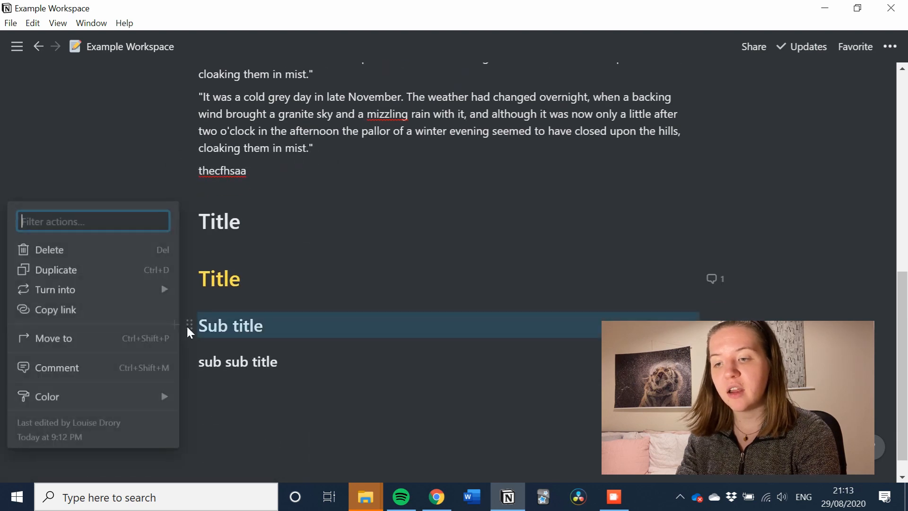
mouse_move(121, 397)
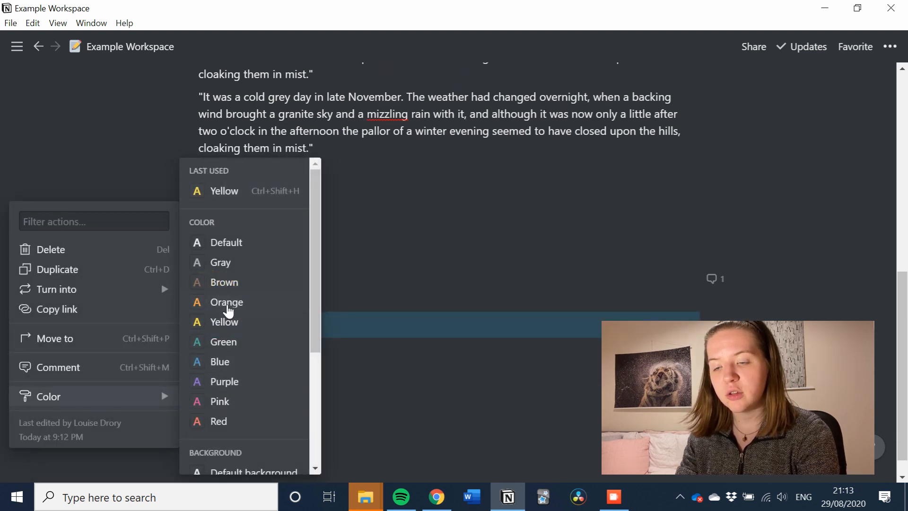
left_click(227, 305)
mouse_move(165, 421)
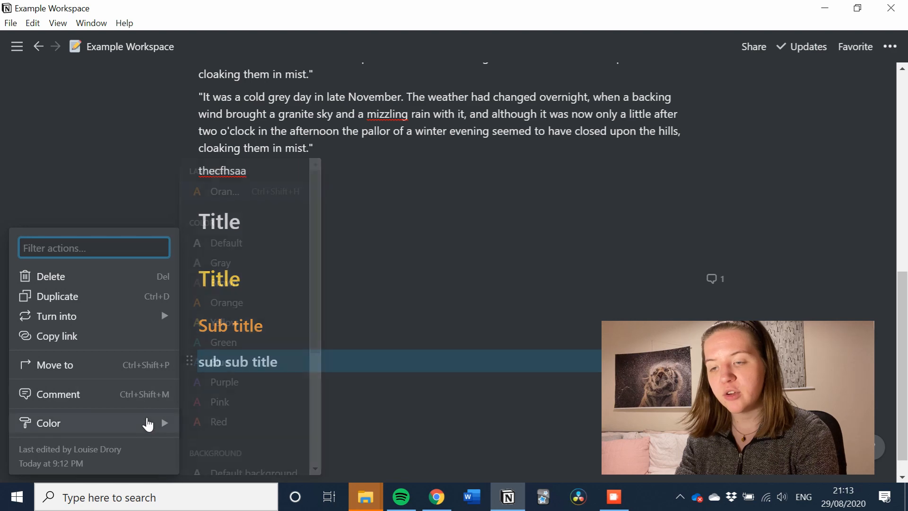
left_click(222, 284)
Delete the uncoloured Title heading and move the last quote paragraph directly below the yellow Title
left_click_drag(242, 244, 199, 229)
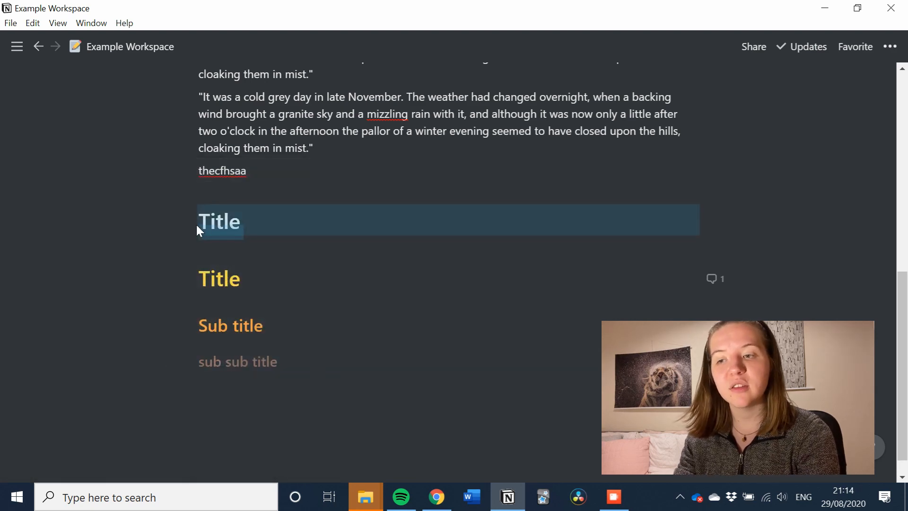
key("BackSpace")
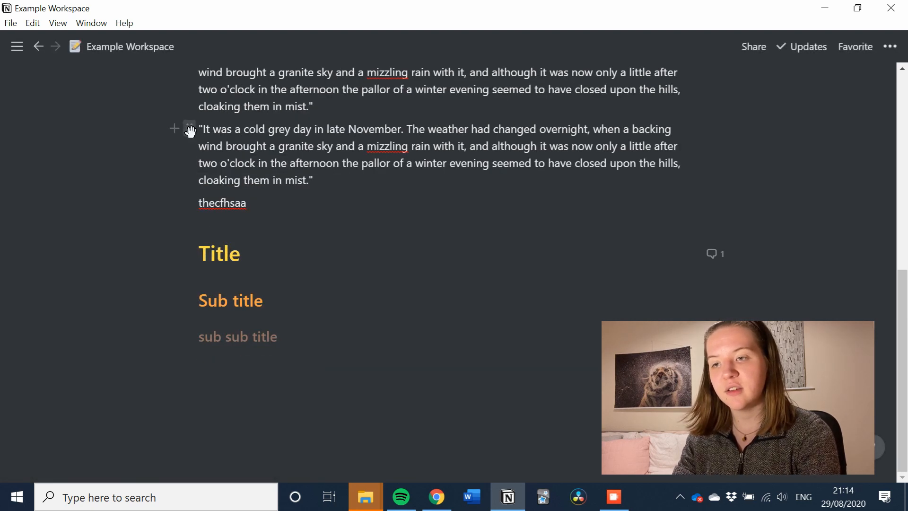
left_click_drag(189, 128, 196, 272)
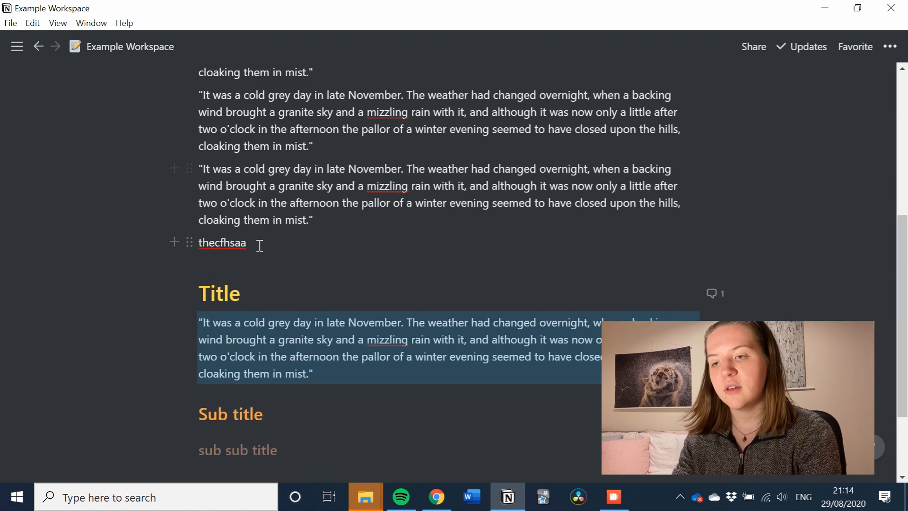
Delete the "thecfhsaa" text block above the yellow Title heading
left_click_drag(260, 245, 200, 244)
key("BackSpace")
key("BackSpace")
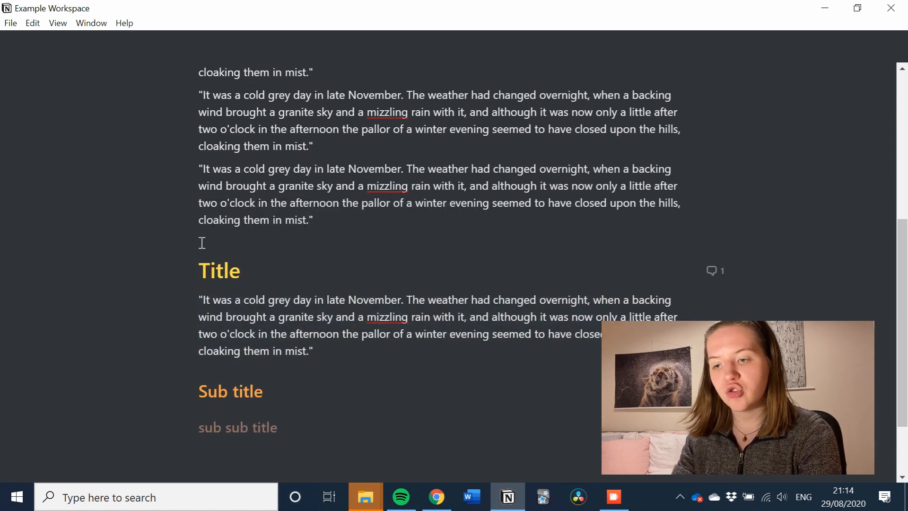
Move one quote paragraph from above the Title to below Sub title and another to below sub sub title
left_click_drag(189, 166, 199, 408)
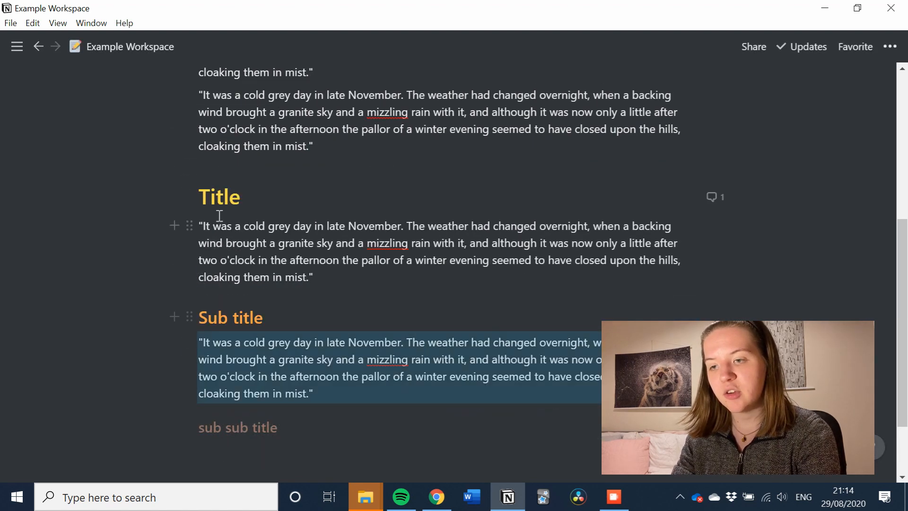
scroll(219, 216, "up", 2)
left_click_drag(188, 188, 202, 357)
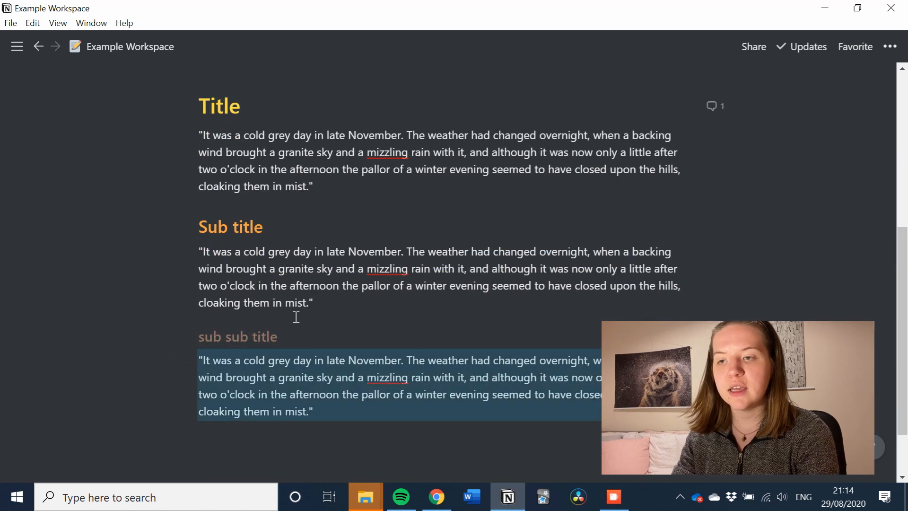
Move the opening quote paragraph from above the Title heading into the Sub title section, just above sub sub title
scroll(296, 317, "up", 2)
left_click(220, 155)
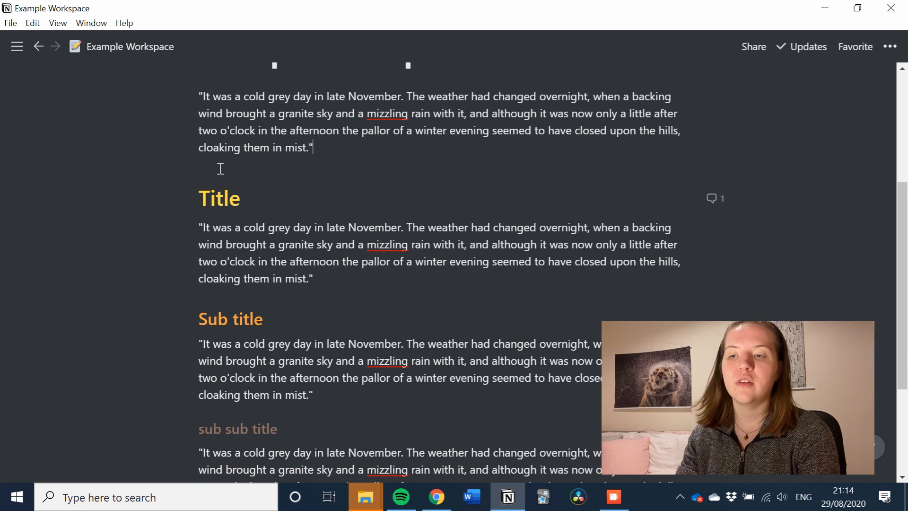
scroll(220, 168, "down", 4)
scroll(220, 169, "up", 2)
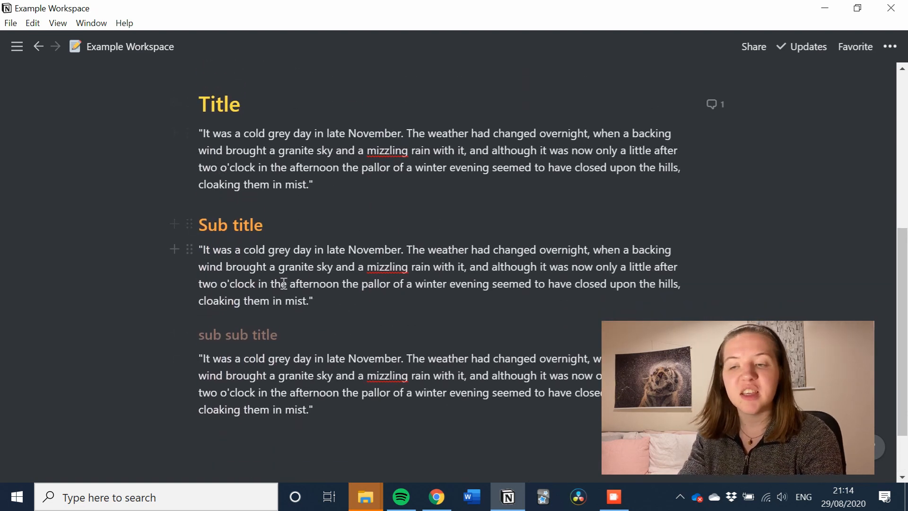
scroll(284, 279, "up", 3)
scroll(284, 283, "down", 2)
scroll(284, 284, "up", 4)
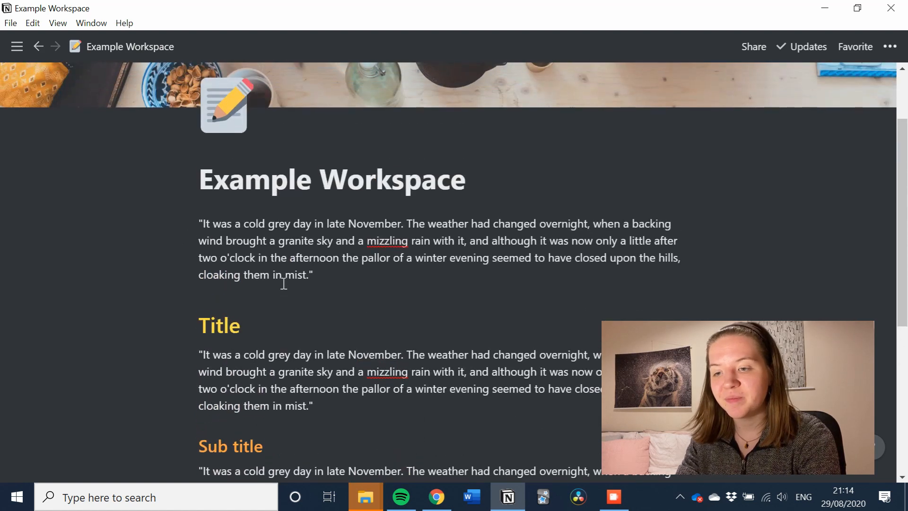
scroll(244, 234, "down", 1)
left_click_drag(188, 173, 206, 420)
scroll(273, 250, "up", 2)
left_click(263, 265)
scroll(264, 265, "down", 5)
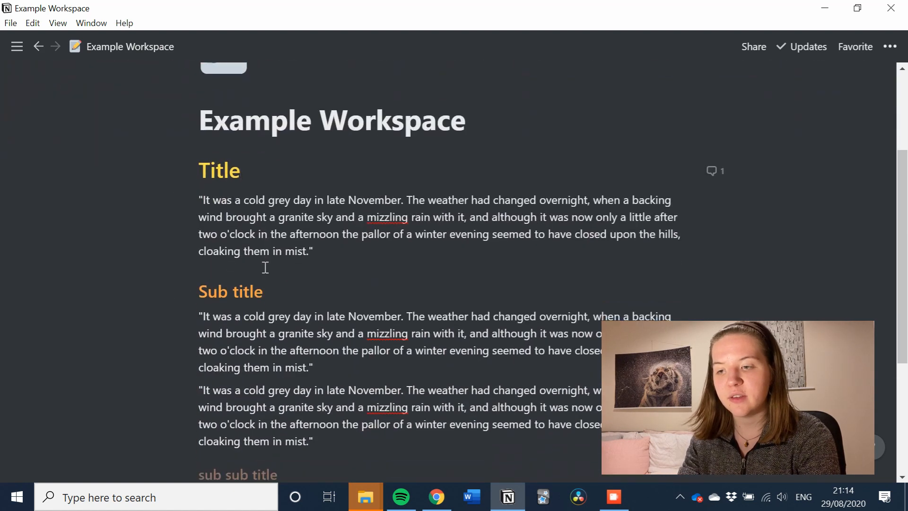
Add a bulleted list with the items a, b and c below the last paragraph of the page
scroll(265, 268, "down", 2)
left_click(371, 389)
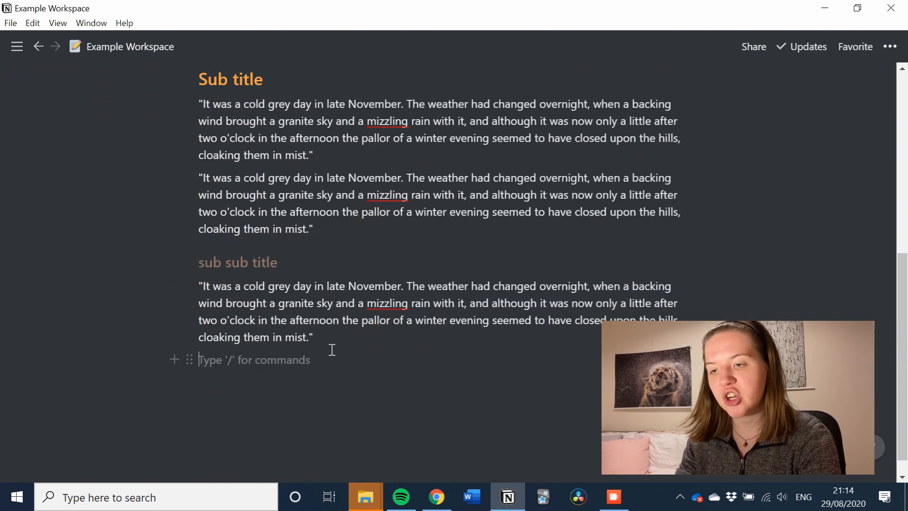
type("/")
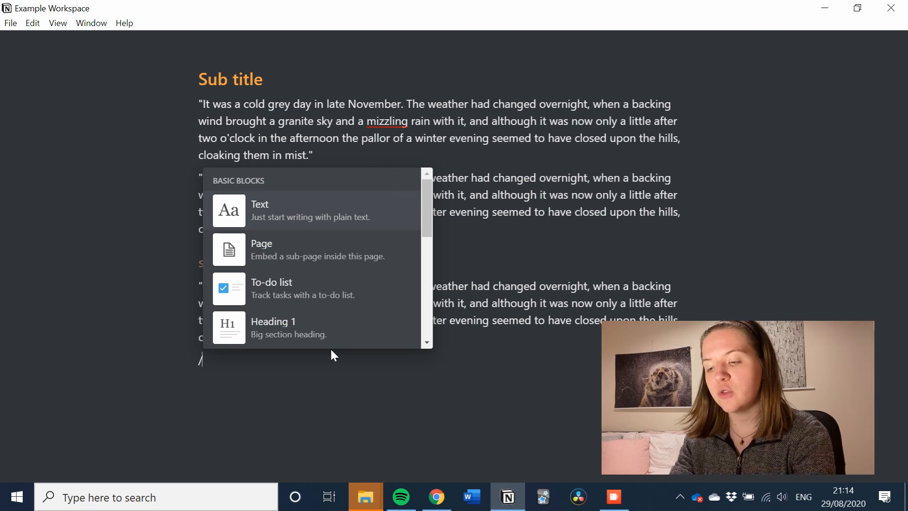
type("bulle")
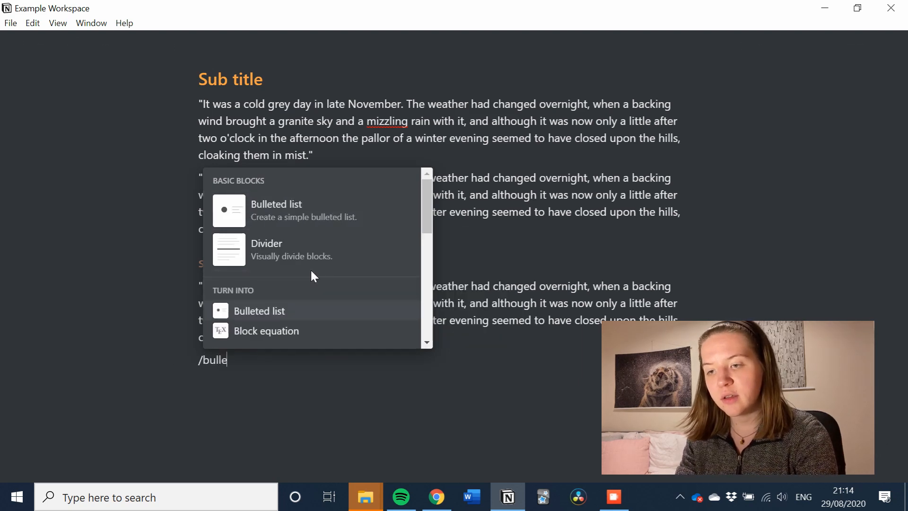
left_click(263, 212)
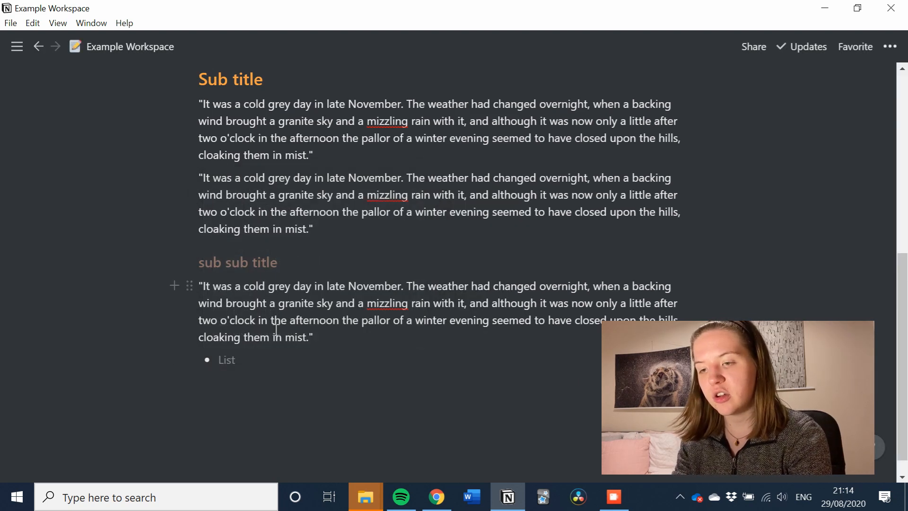
type("a")
key("Return")
type("b")
key("Return")
type("c")
key("Return")
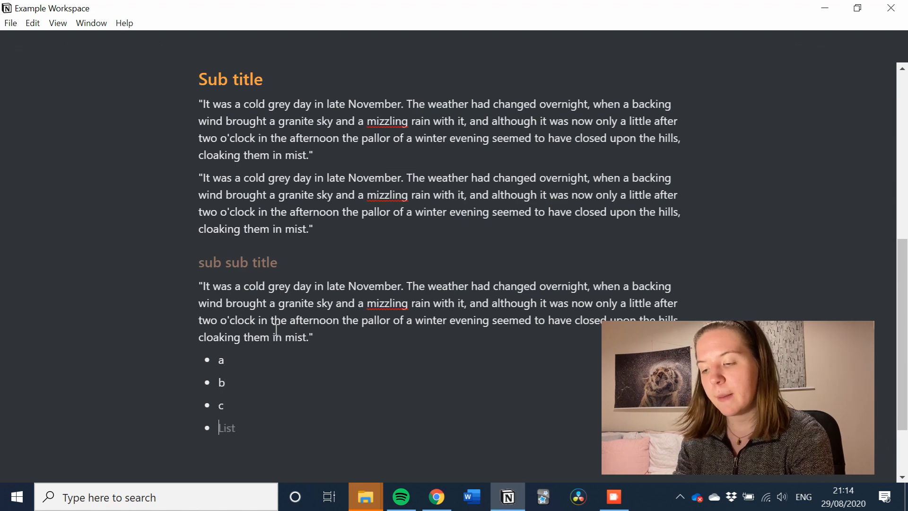
key("Return")
Add a numbered list with three items, each reading "a", below the bulleted list
type("/num")
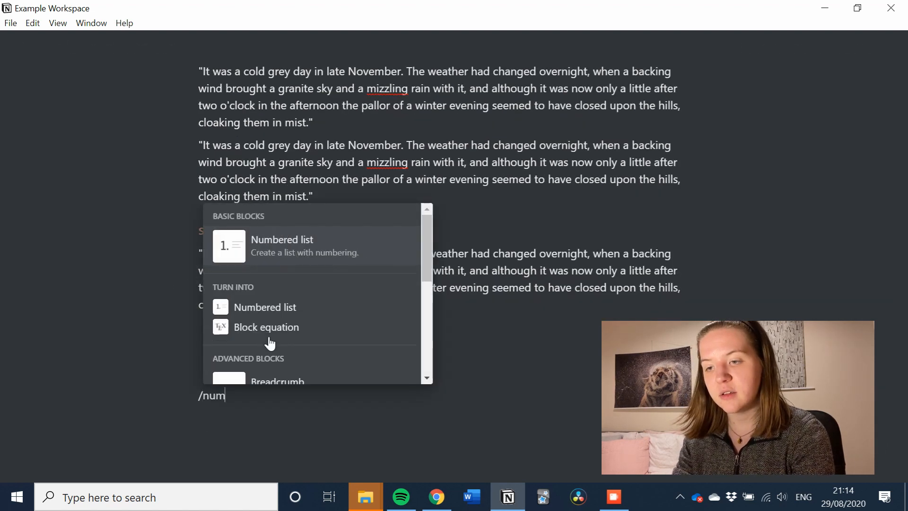
left_click(275, 249)
type("a")
key("Return")
type("a")
key("Return")
type("a")
key("Return")
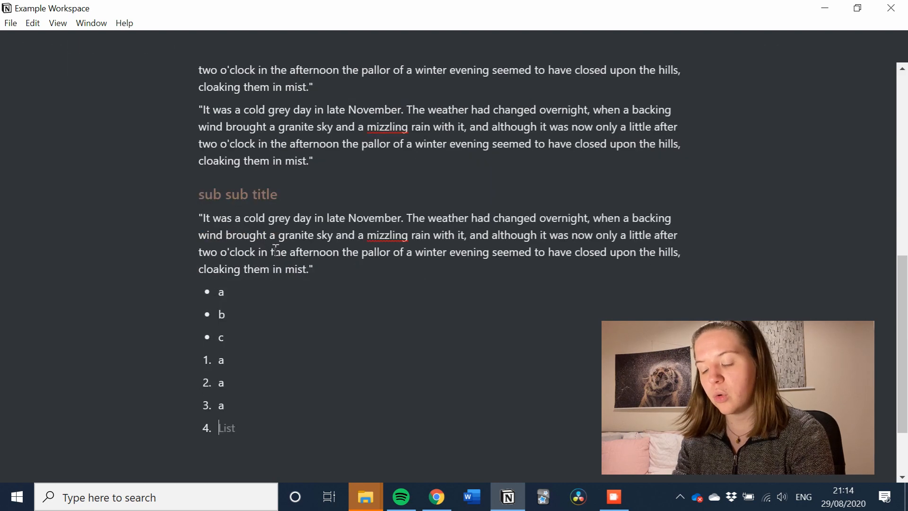
key("Return")
Add a to-do list with four items, each reading "f", below the numbered list
type("/to")
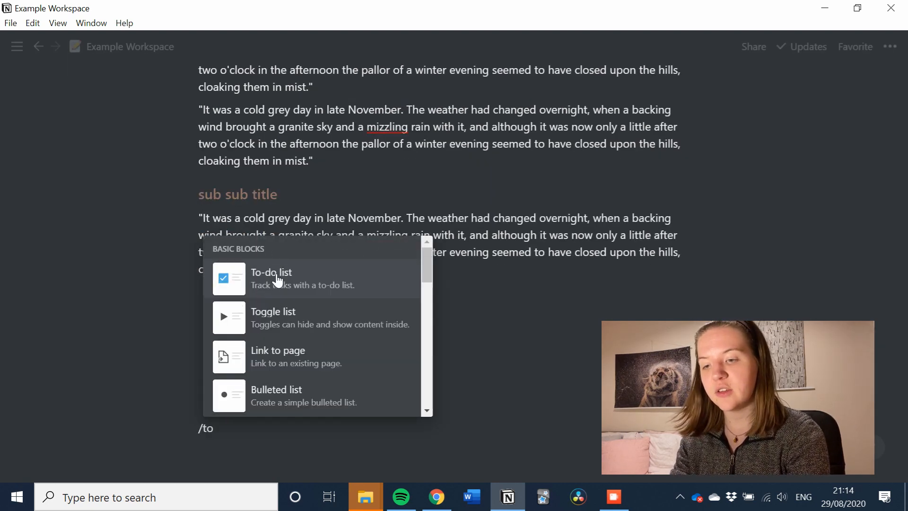
left_click(278, 275)
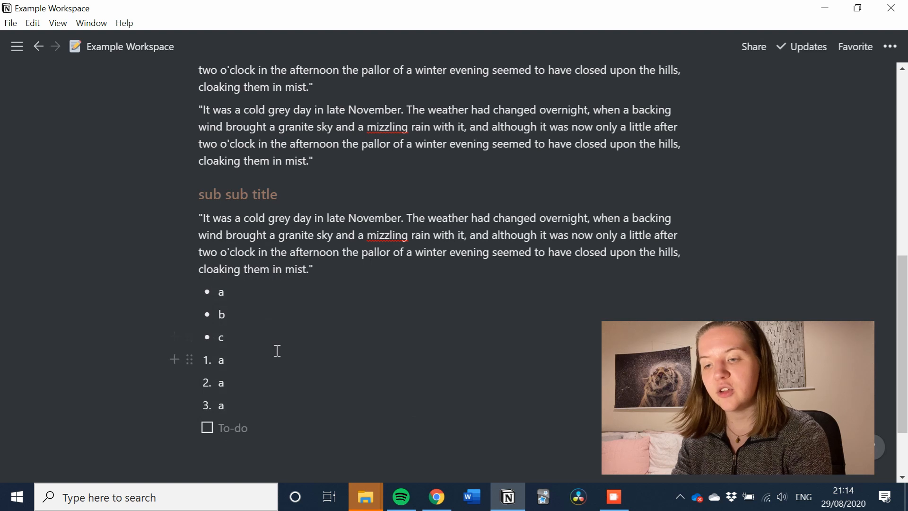
type("f")
key("Return")
type("f")
key("Return")
type("f")
key("Return")
type("f")
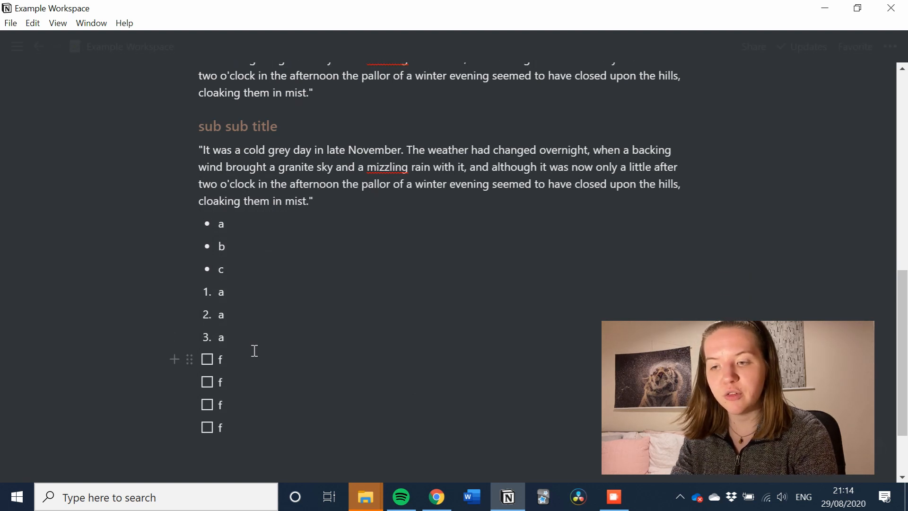
Tick off all four "f" items in the to-do list
left_click(206, 359)
left_click(206, 381)
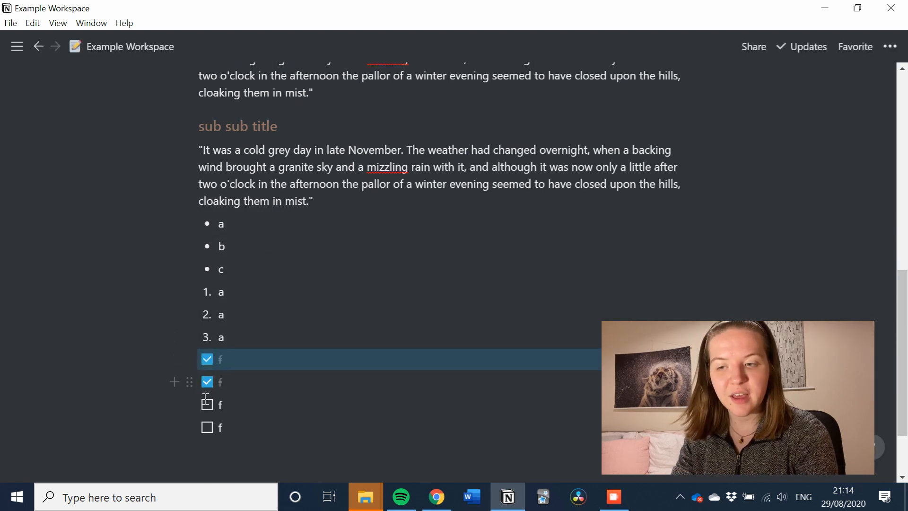
left_click(206, 404)
left_click(206, 427)
Add a toggle list titled "Question" below the to-do list, leaving one blank line between, and enter "Answer" inside it
left_click(212, 445)
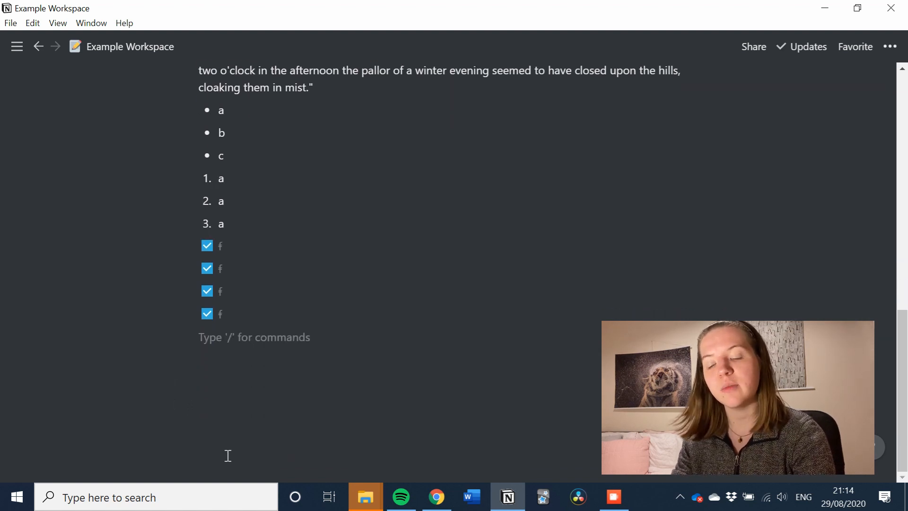
key("Return")
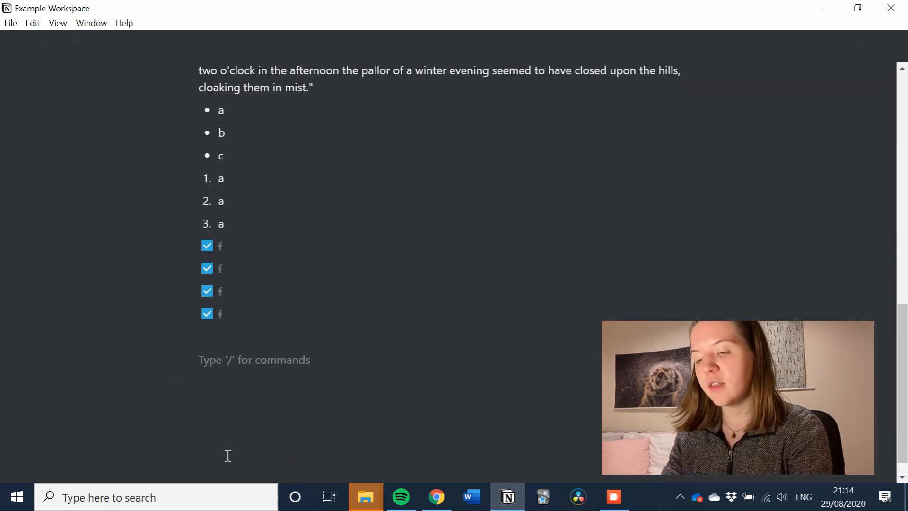
type("/togg")
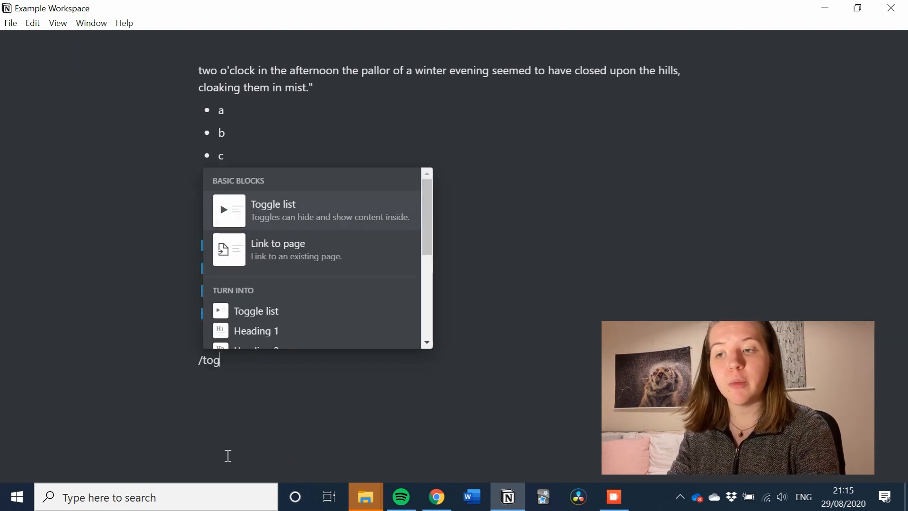
mouse_move(235, 203)
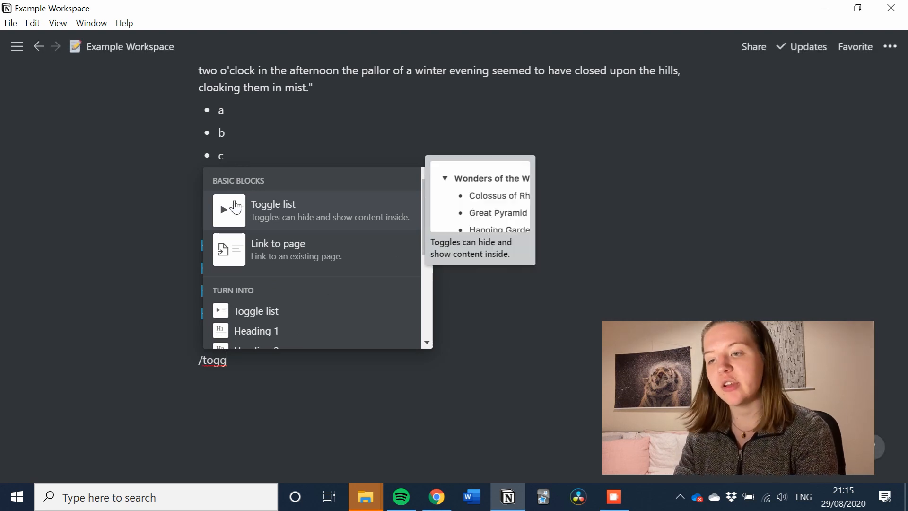
left_click(235, 207)
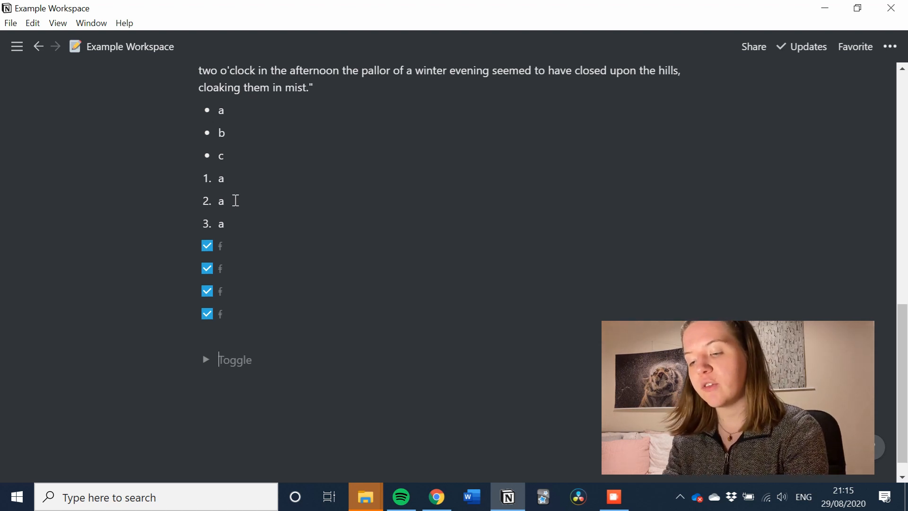
type("Question")
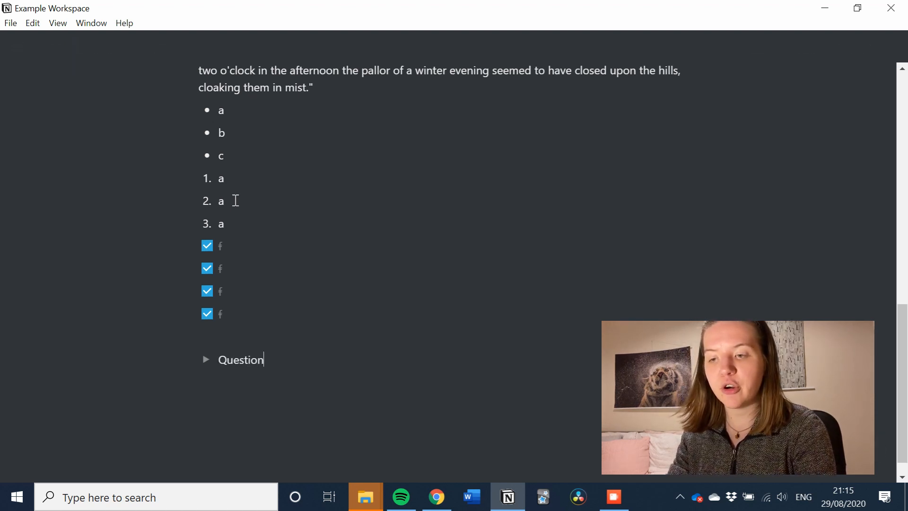
left_click(207, 359)
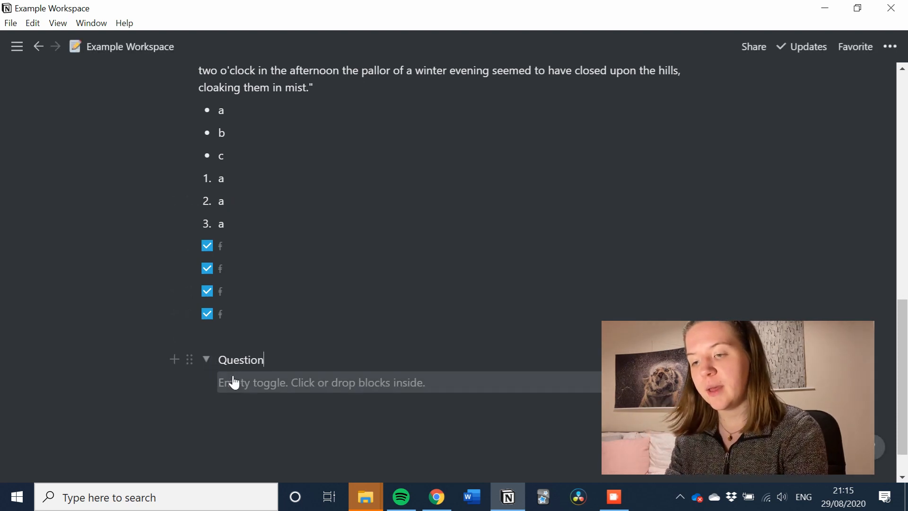
left_click(234, 382)
type("Answer")
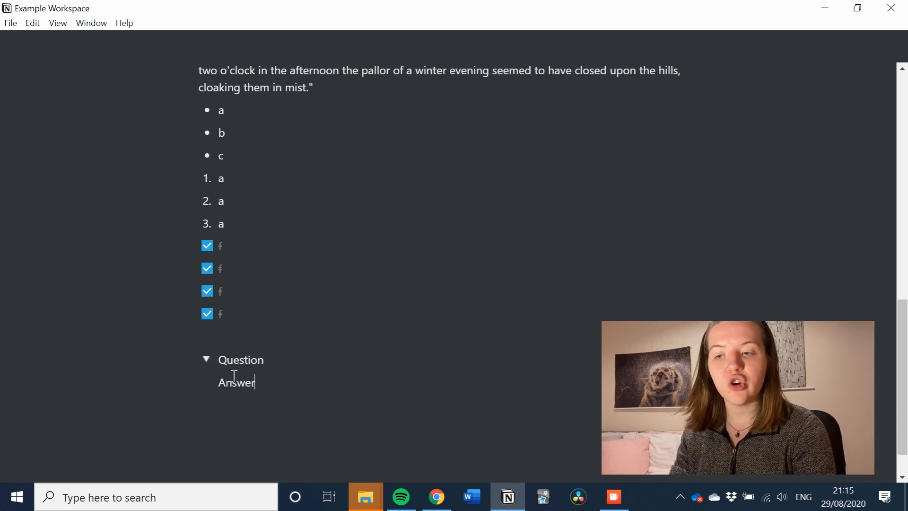
Collapse and expand the Question toggle to view its answer being hidden and shown
left_click(207, 360)
left_click(206, 360)
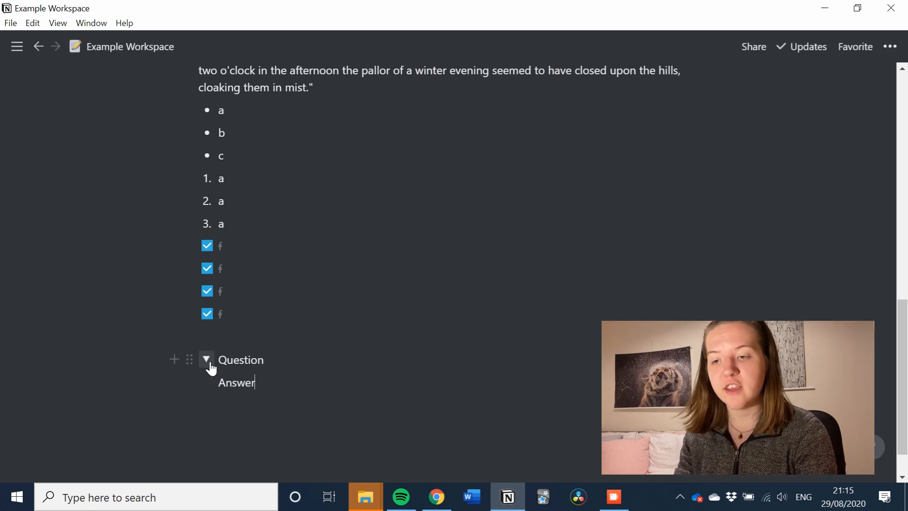
left_click(207, 360)
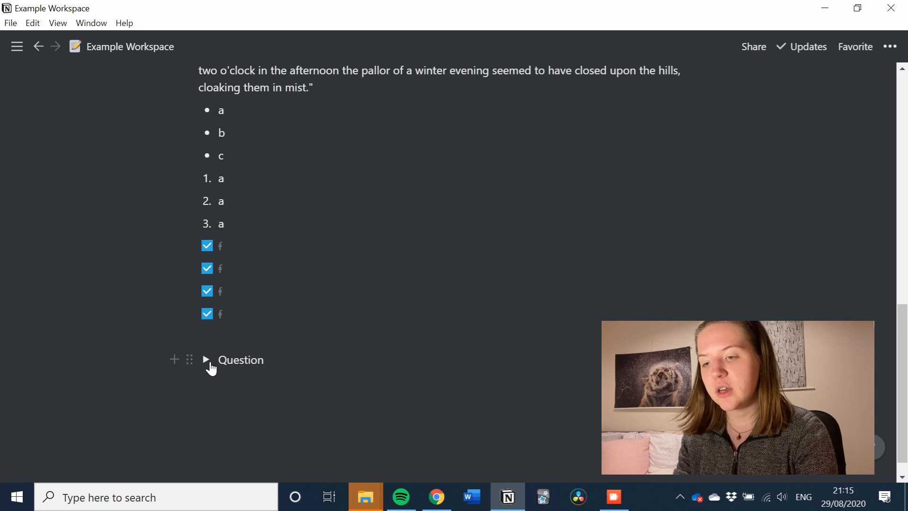
left_click(208, 362)
Add two nested toggles, each titled "Question", below Answer inside the Question toggle
key("Return")
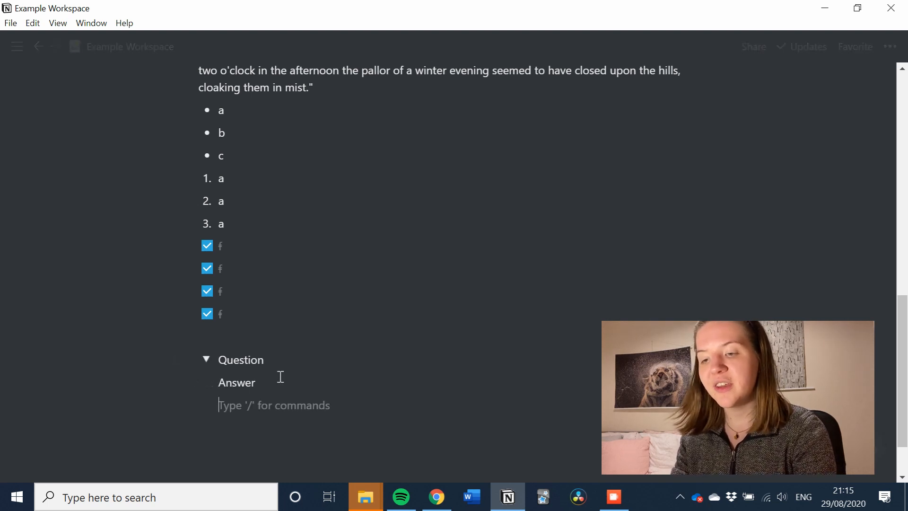
type("/toggle")
left_click(279, 381)
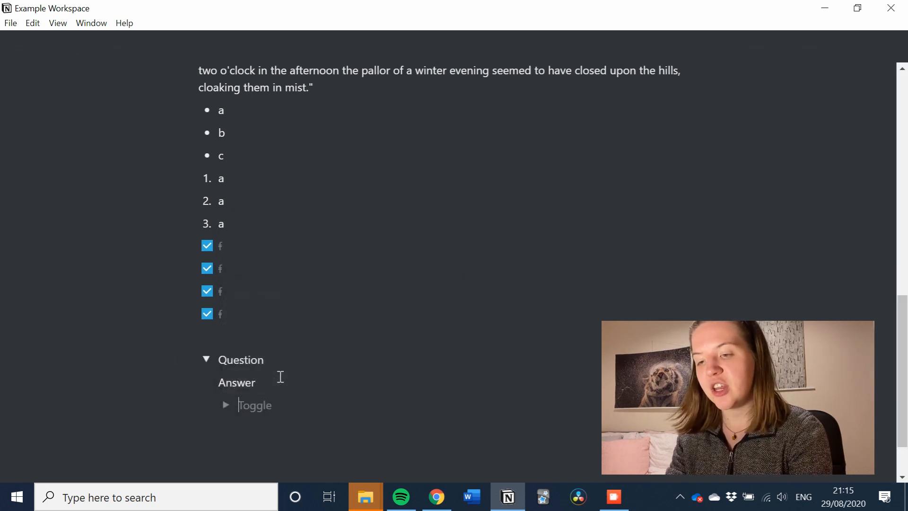
type("Question")
key("Return")
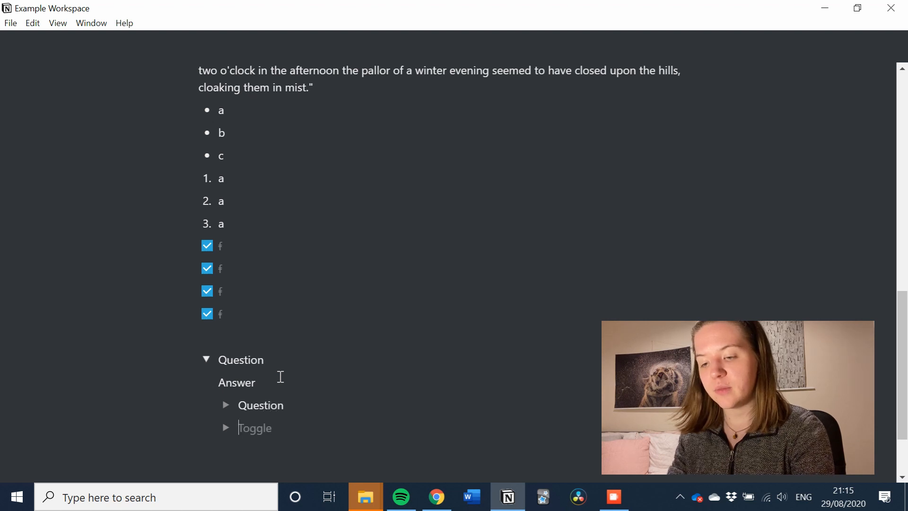
type("Question")
Enter "Answer" inside the first nested Question toggle and collapse the outer Question toggle
left_click(227, 406)
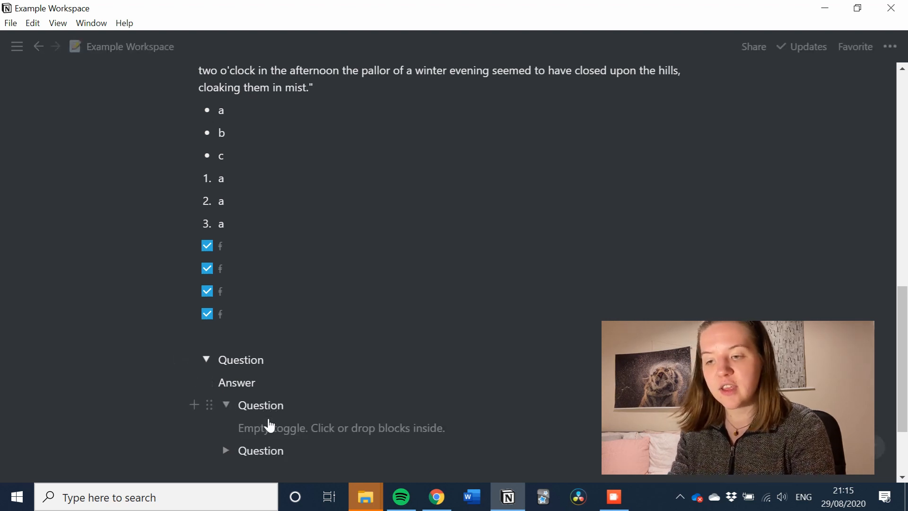
left_click(269, 425)
type("Answer")
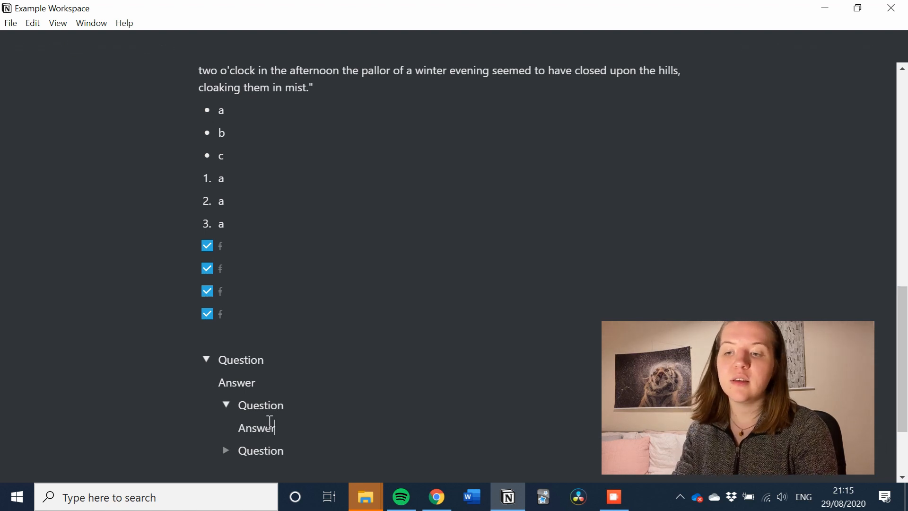
left_click(206, 361)
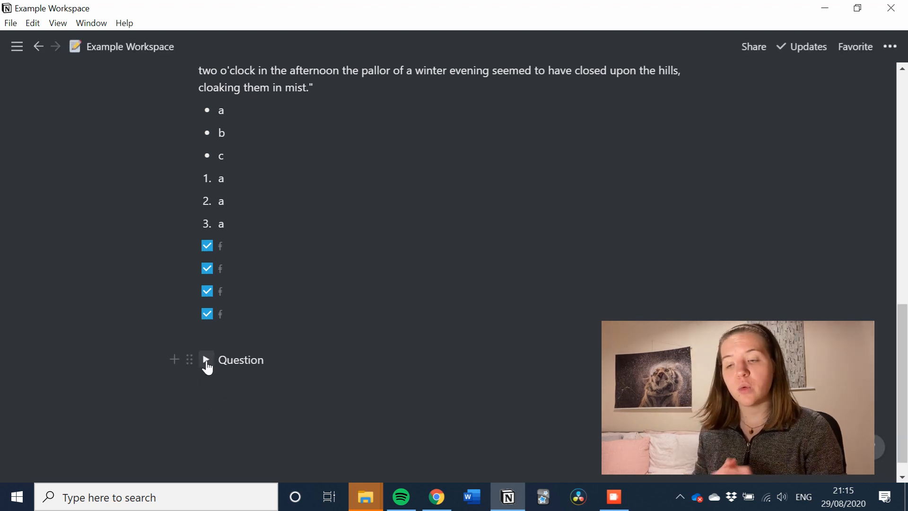
left_click(206, 360)
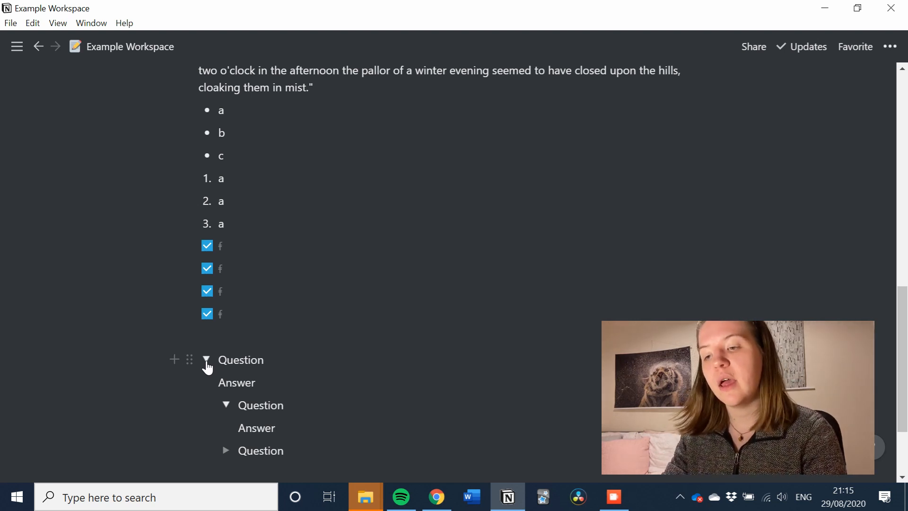
left_click(206, 361)
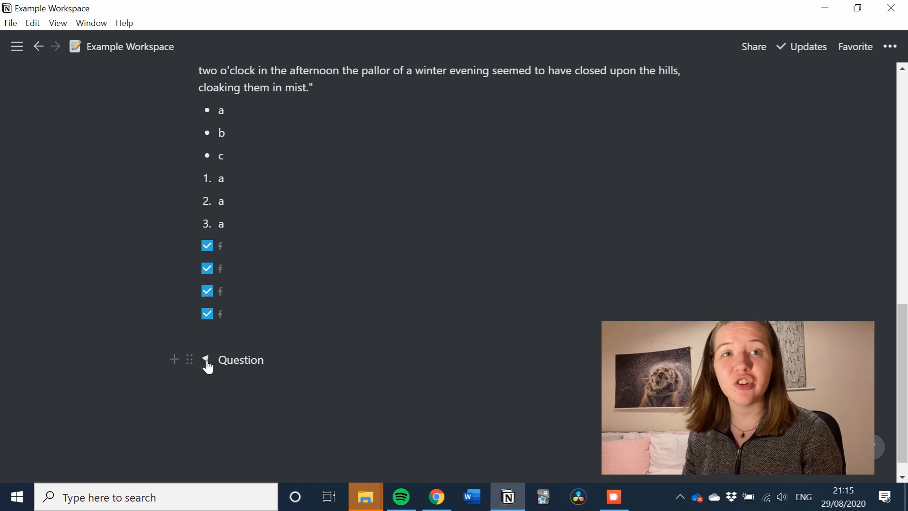
Copy the three-item numbered list and paste it below the Question toggle, leaving blank lines between
left_click(250, 387)
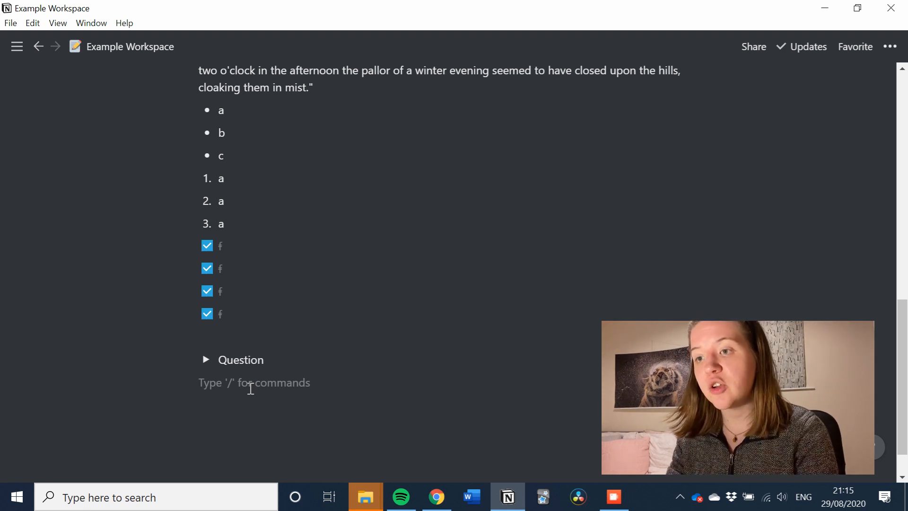
key("Return")
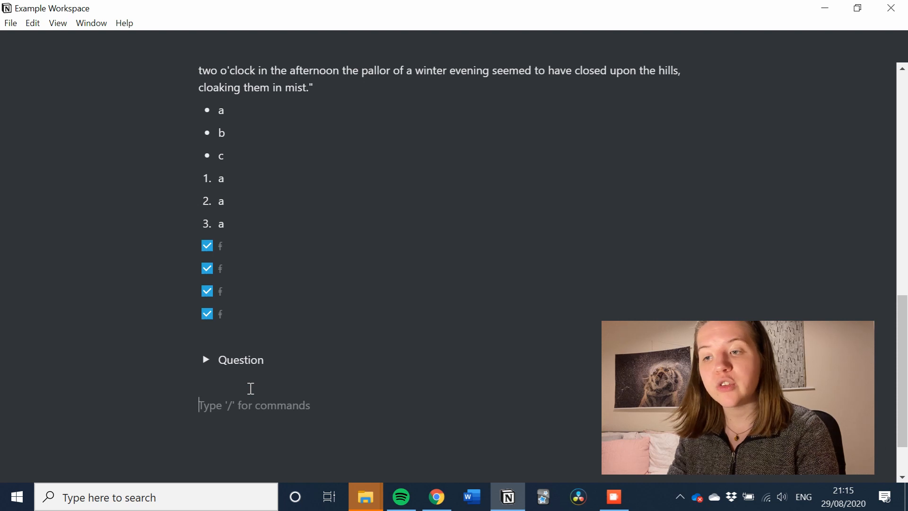
scroll(292, 130, "up", 2)
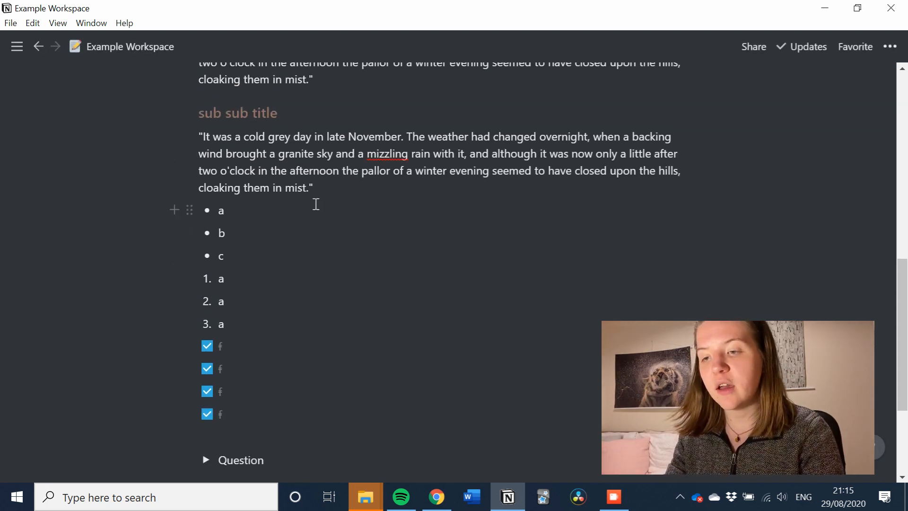
left_click_drag(234, 319, 192, 272)
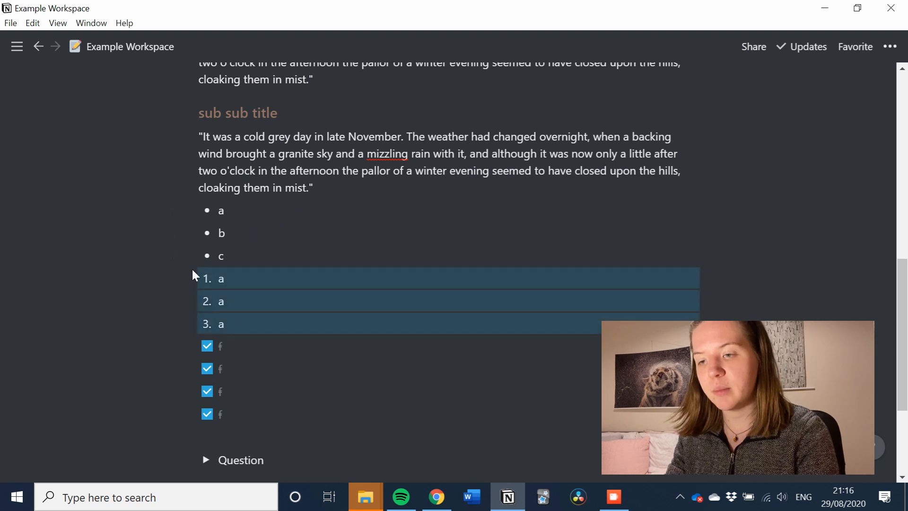
scroll(283, 373, "down", 3)
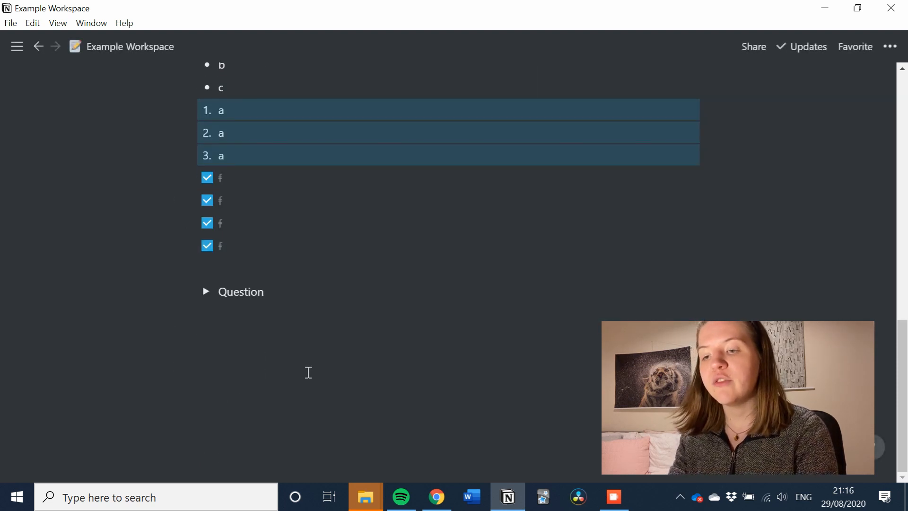
left_click(324, 372)
type("a a a")
Replace the text of the copied numbered list's items with "point one", "point two" and "point three"
left_click(263, 370)
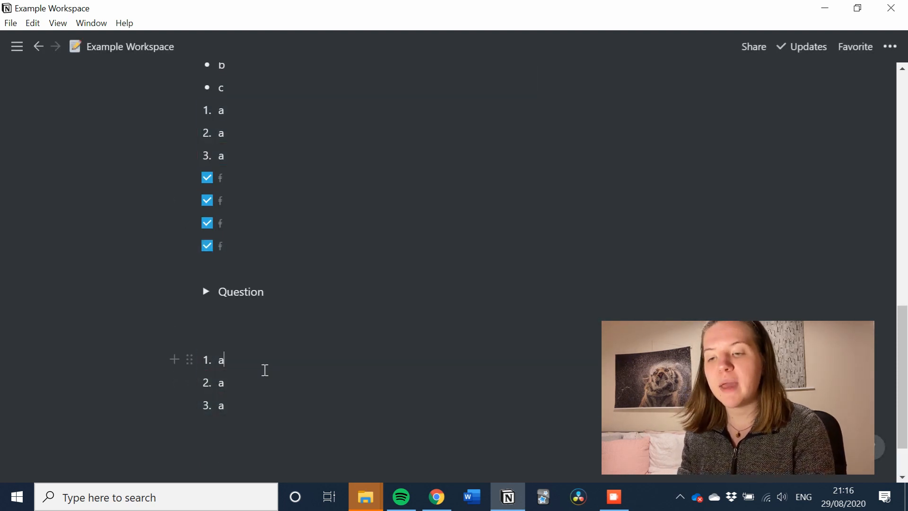
key("BackSpace")
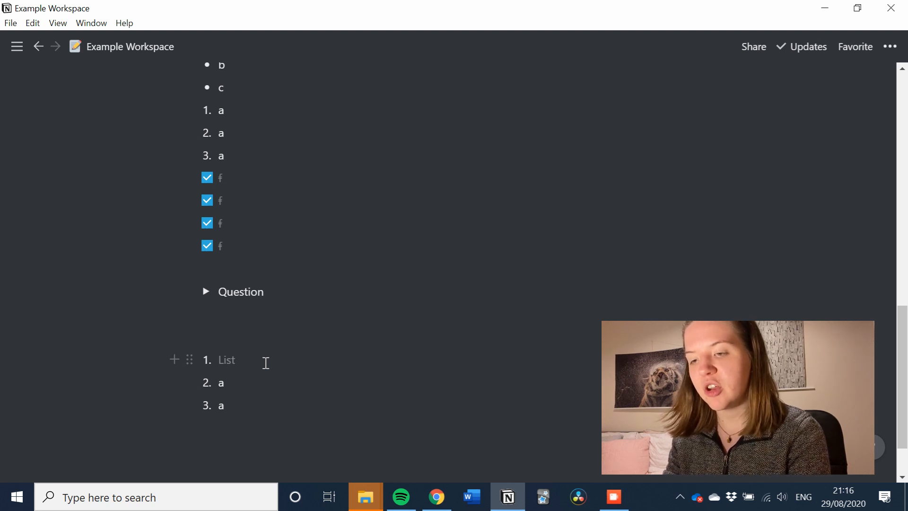
type("point on")
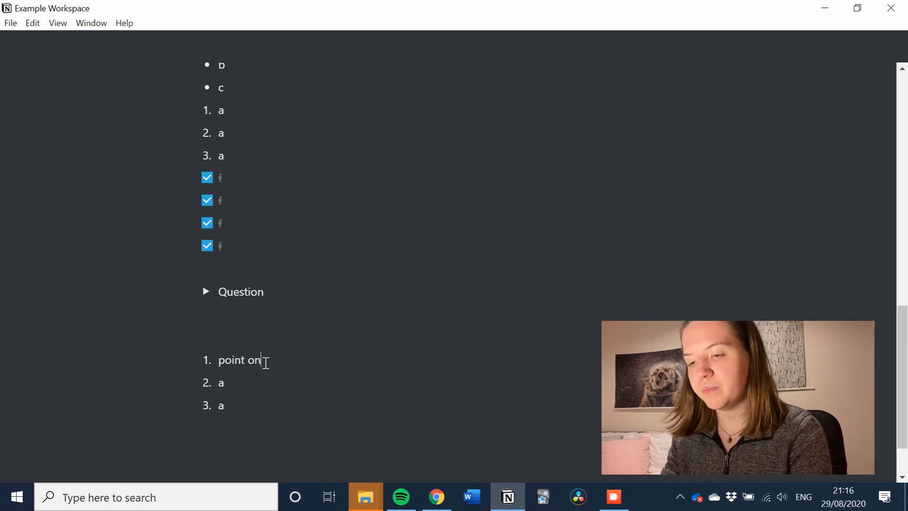
type("e")
left_click(248, 383)
key("BackSpace")
type("p")
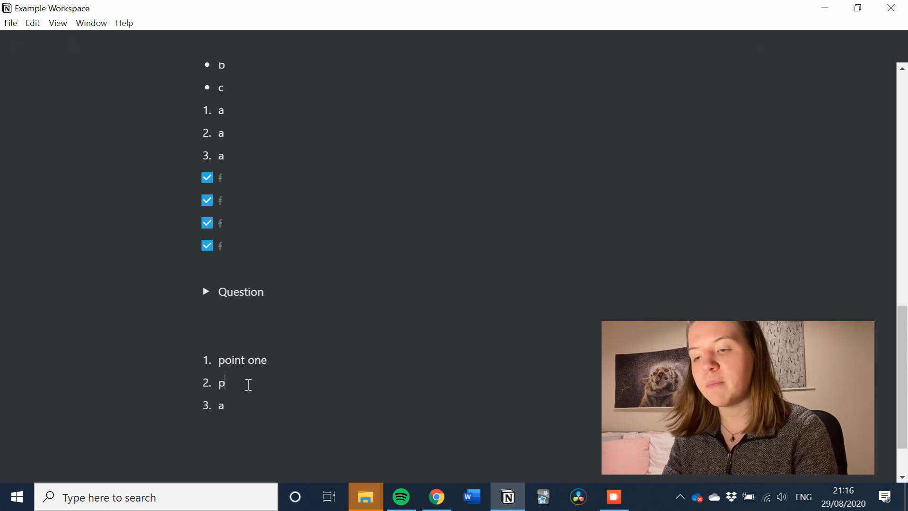
type("oint two")
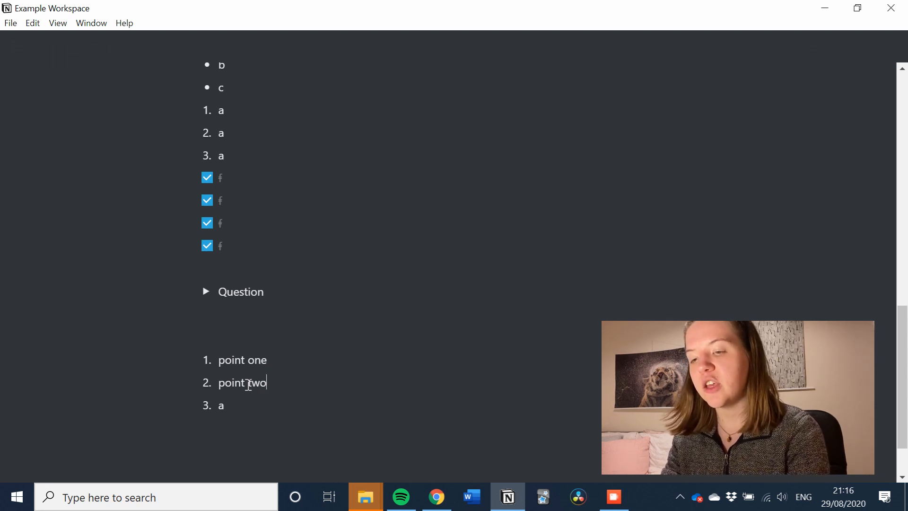
left_click(250, 404)
key("BackSpace")
type("poi")
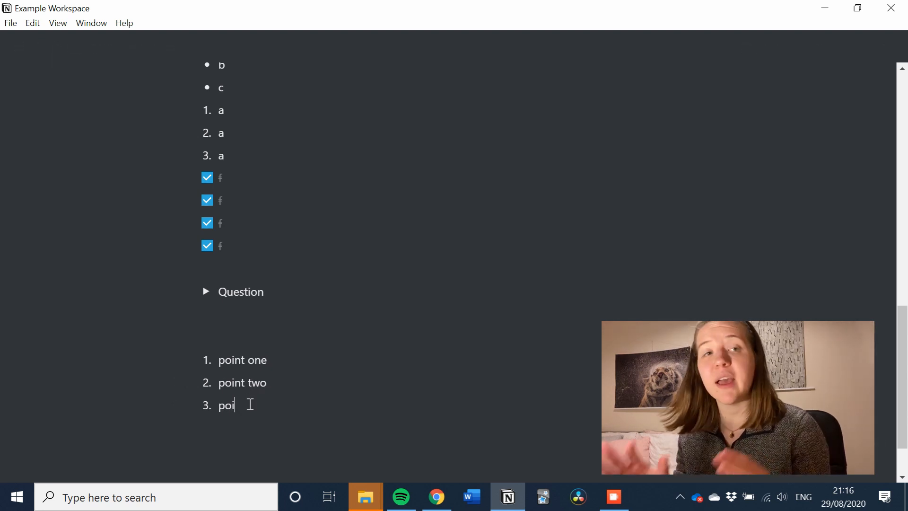
type("nt three")
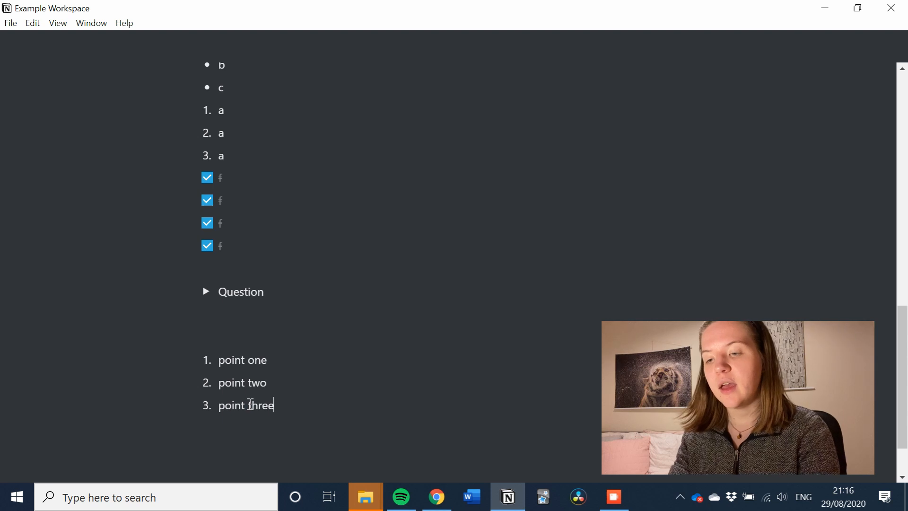
Insert a plain text line reading "extra" between point one and point two of the numbered list
left_click(294, 361)
key("Return")
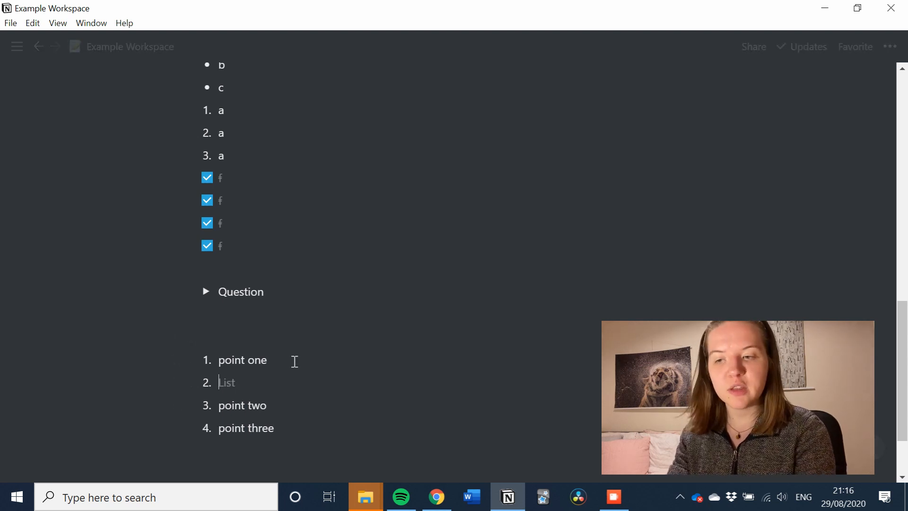
type("ex")
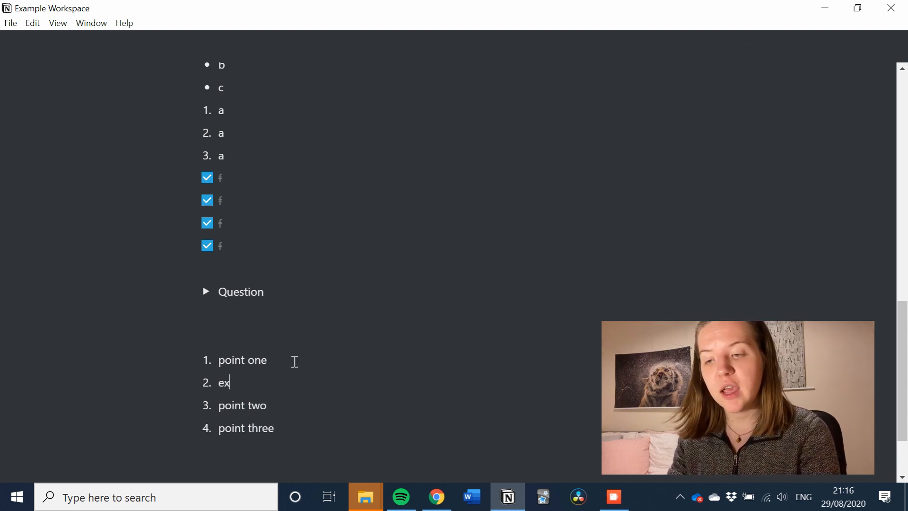
key("BackSpace")
key("BackSpace")
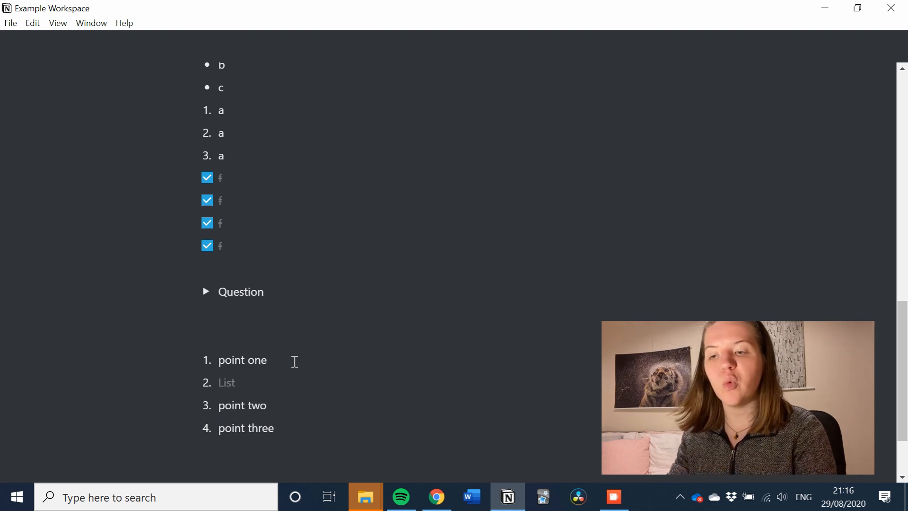
type("extra")
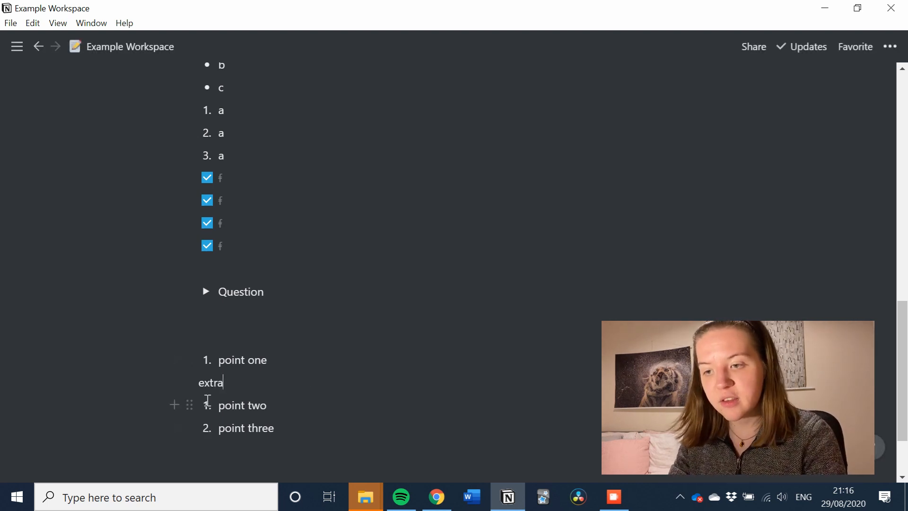
Nest the "extra" line under point one in the numbered list
left_click(189, 359)
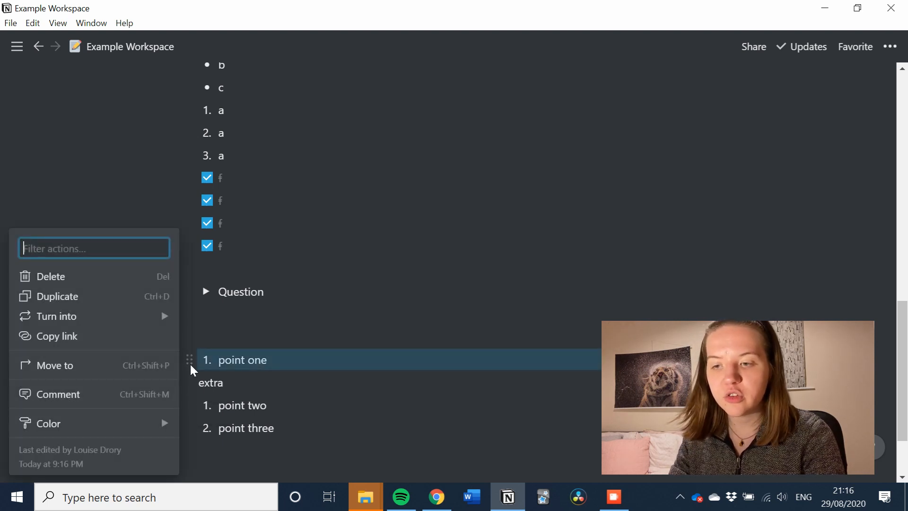
key("Escape")
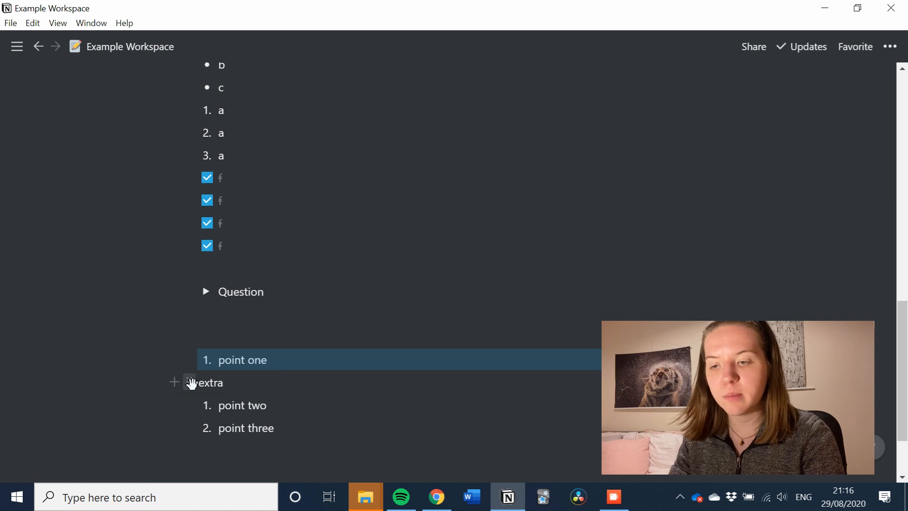
left_click_drag(191, 383, 229, 345)
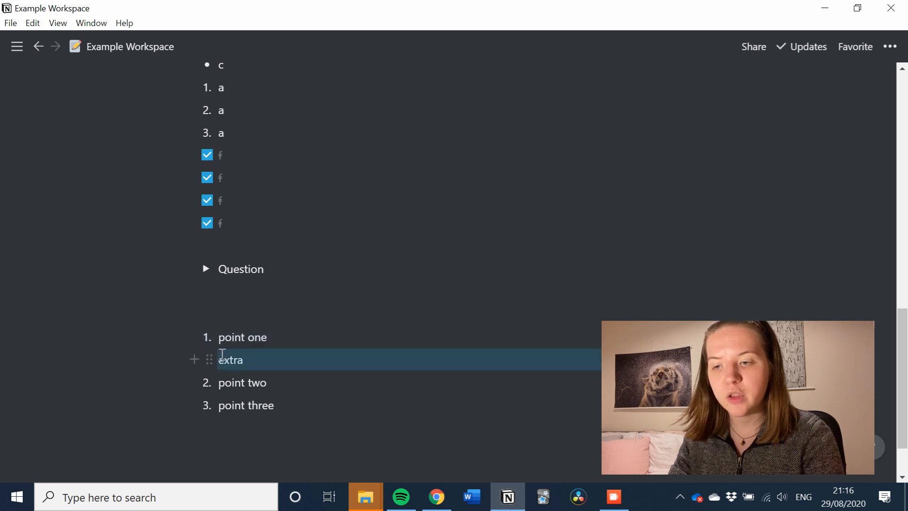
left_click(246, 358)
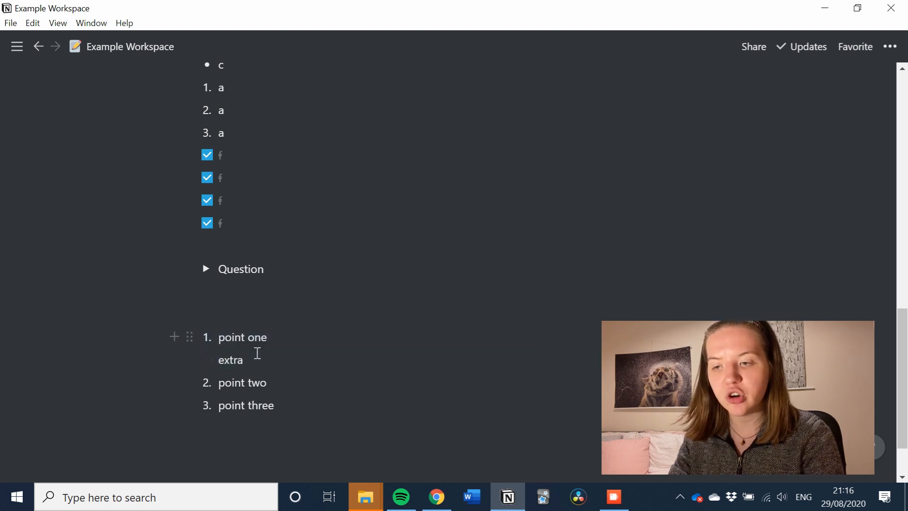
Check which lines are selected for the nested "extra" block alone and for the point one block
left_click(209, 360)
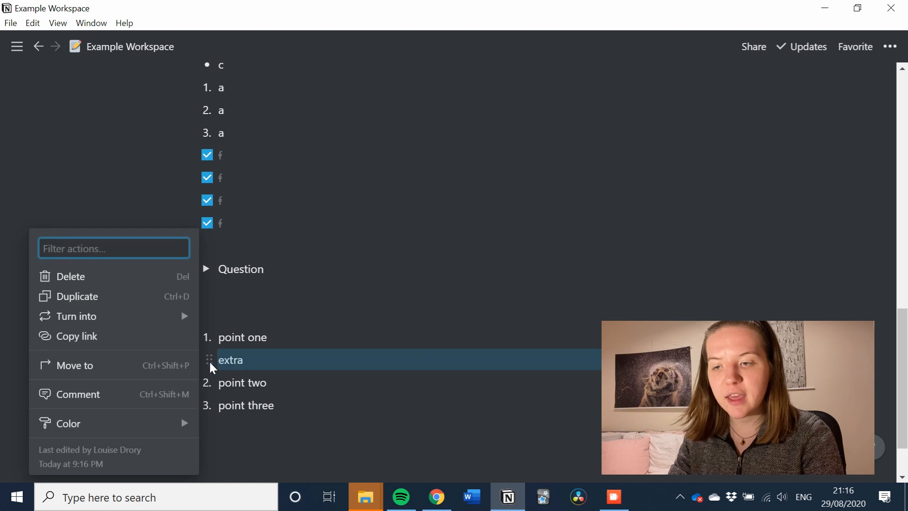
left_click(261, 357)
left_click(255, 358)
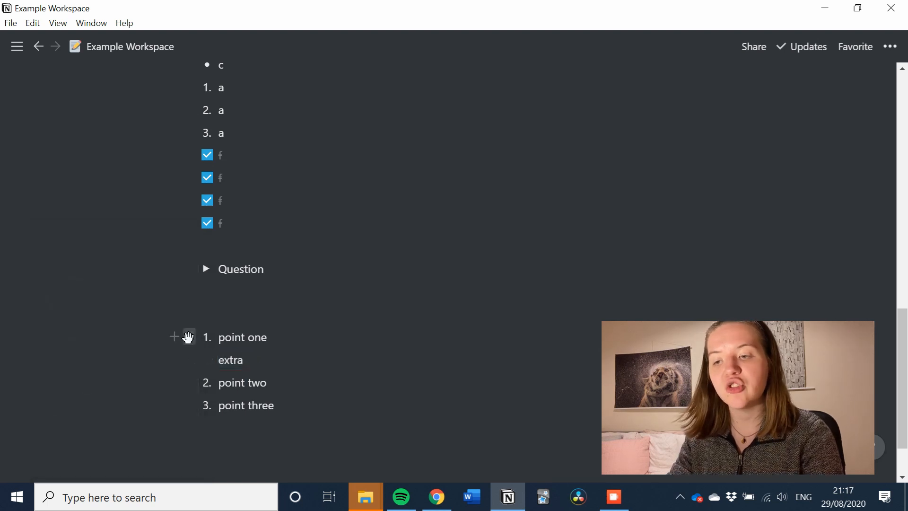
left_click(188, 336)
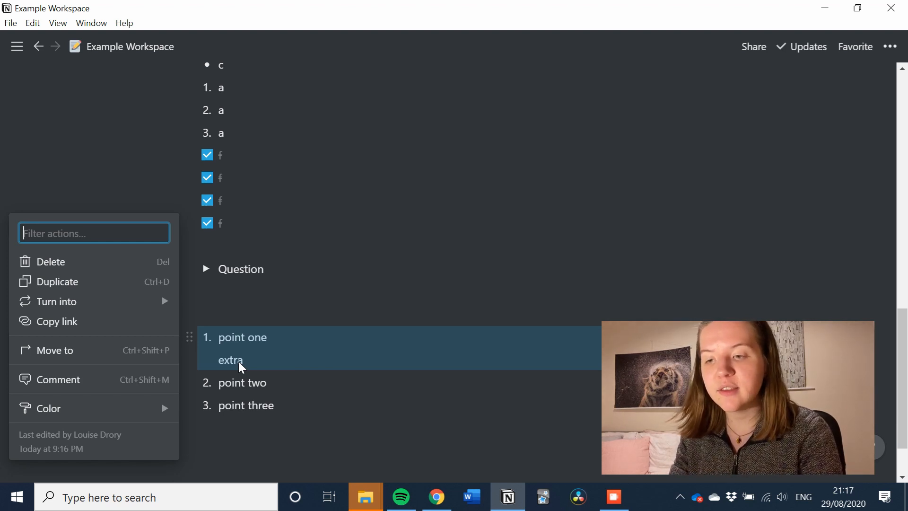
left_click(241, 364)
left_click(251, 360)
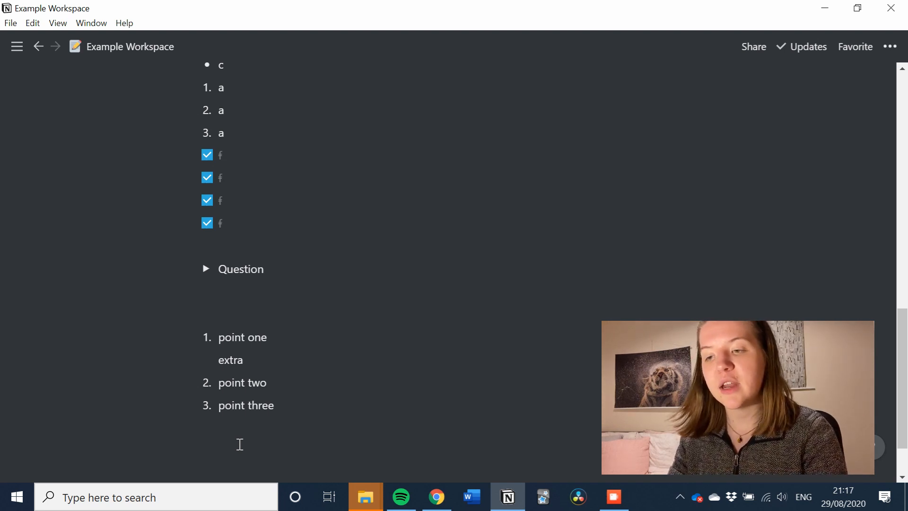
Add a quote block reading "The the" below the point one to point three list
scroll(240, 444, "down", 1)
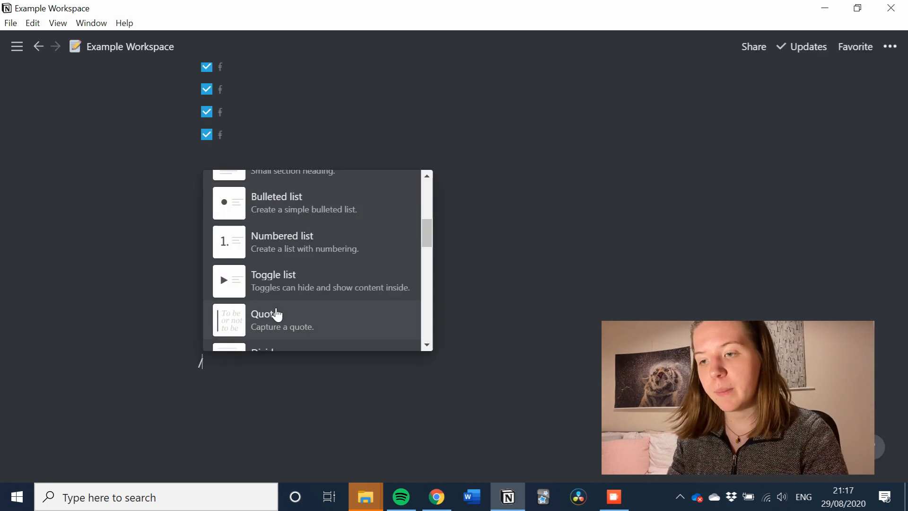
scroll(276, 314, "down", 2)
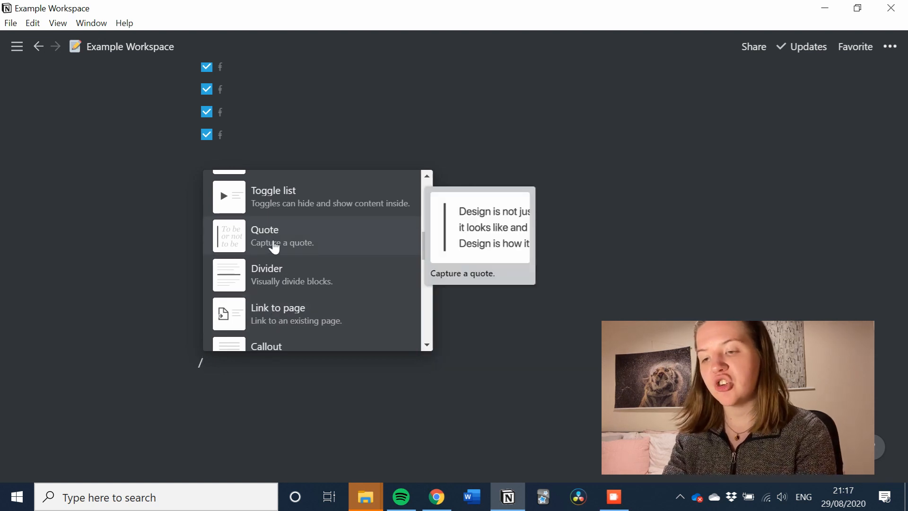
left_click(274, 245)
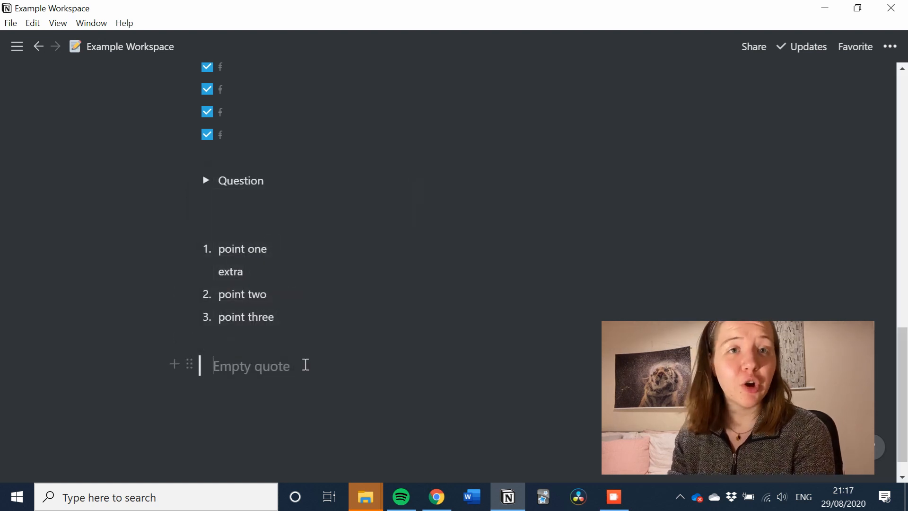
type("The the")
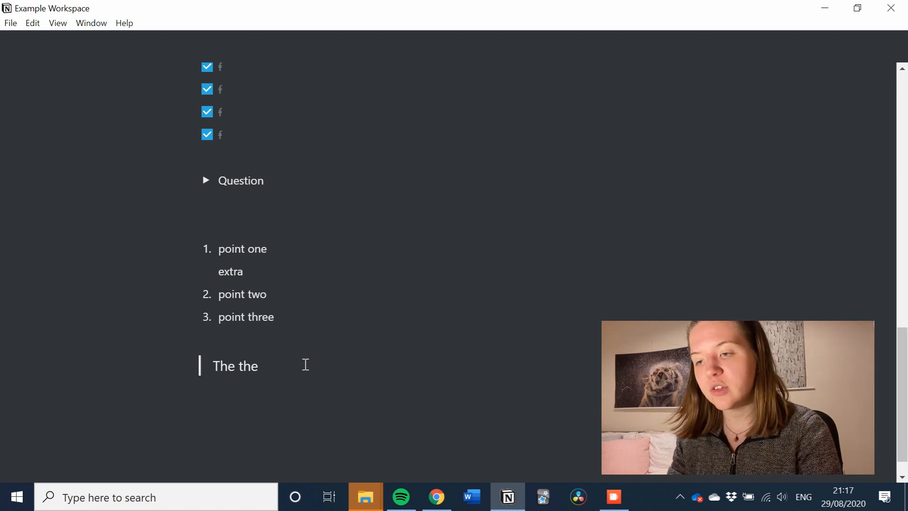
Add a callout below the quote, keeping its light bulb icon, with the text "THIS IS REALLY IMPORTANT"
key("Return")
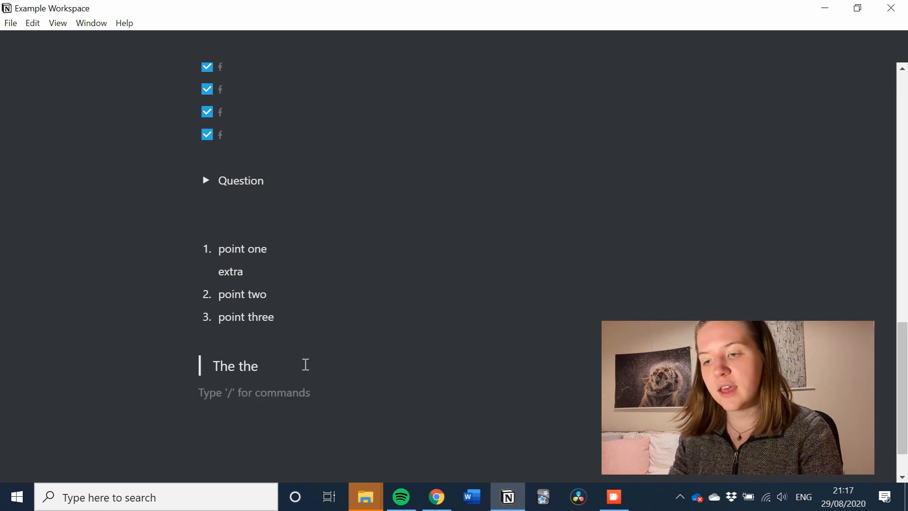
type("/callo")
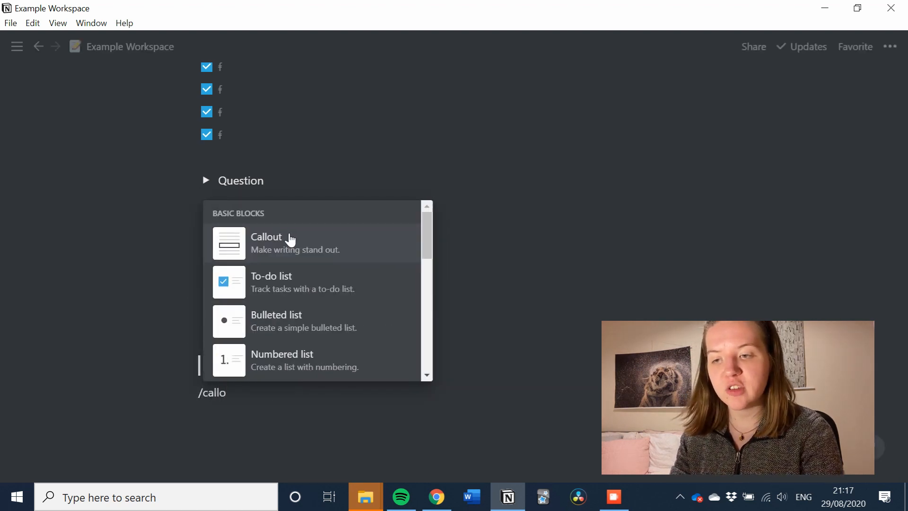
left_click(290, 239)
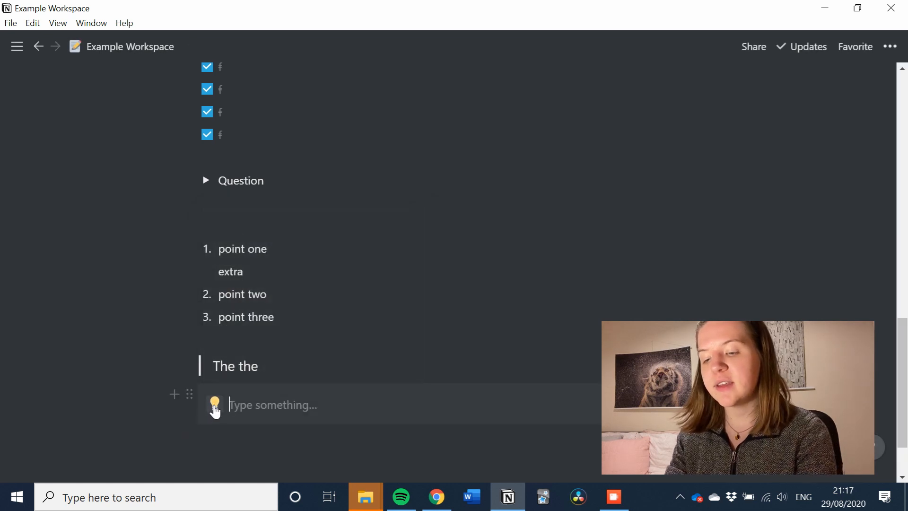
left_click(215, 403)
left_click(276, 405)
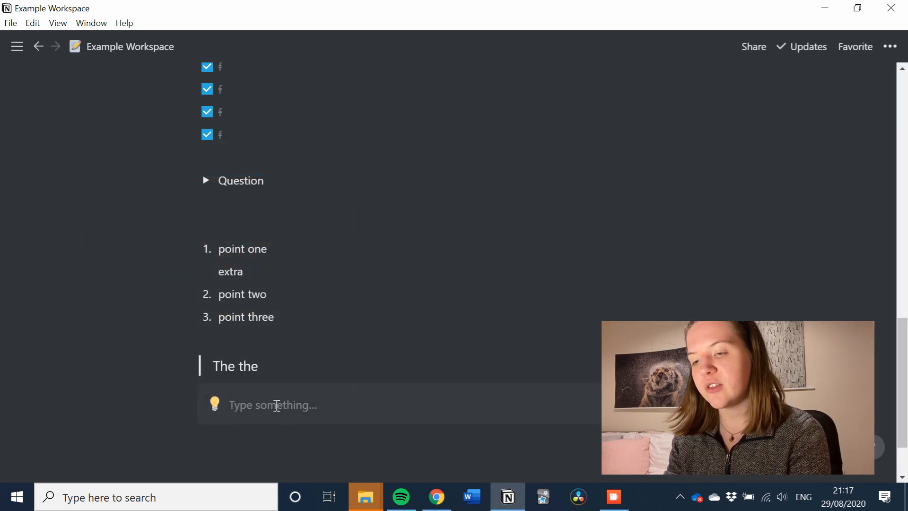
type("THIS IS")
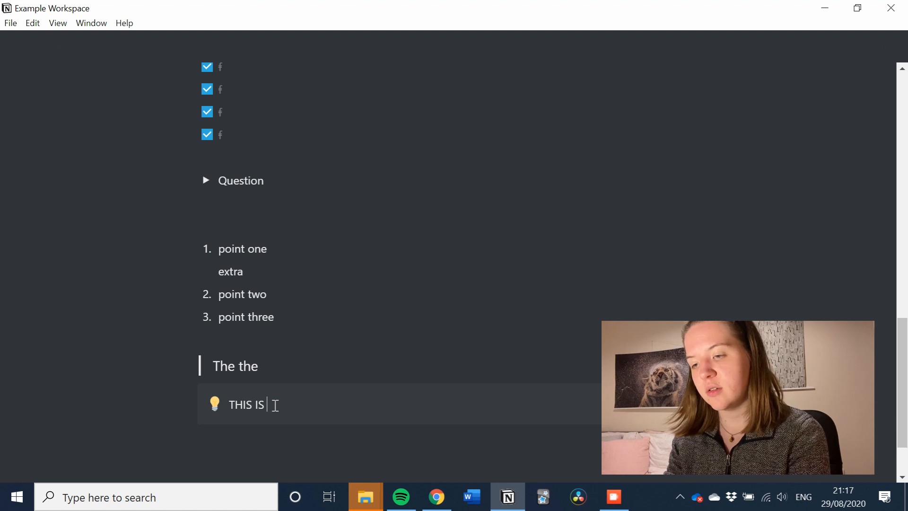
type(" REALLY IMPORTANT")
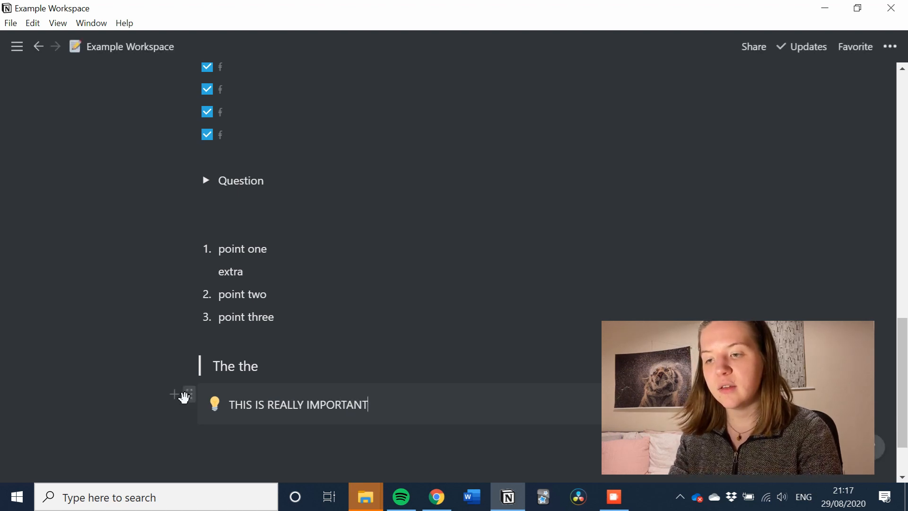
Move the callout up between the two paragraphs of the Sub title section
left_click_drag(185, 397, 204, 361)
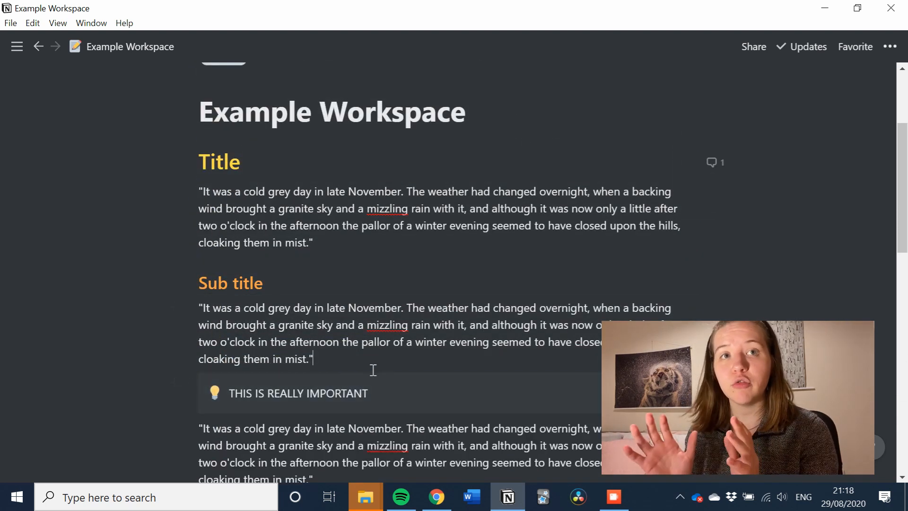
scroll(373, 370, "down", 1)
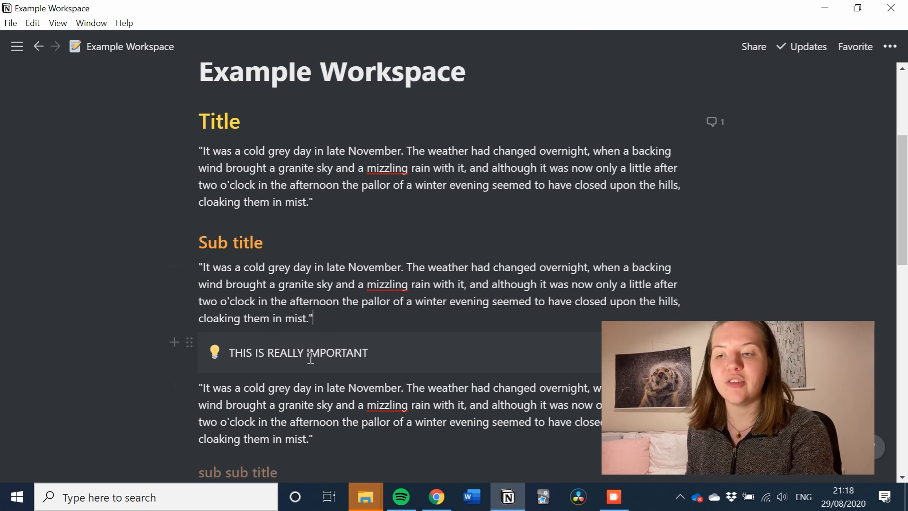
scroll(380, 355, "down", 1)
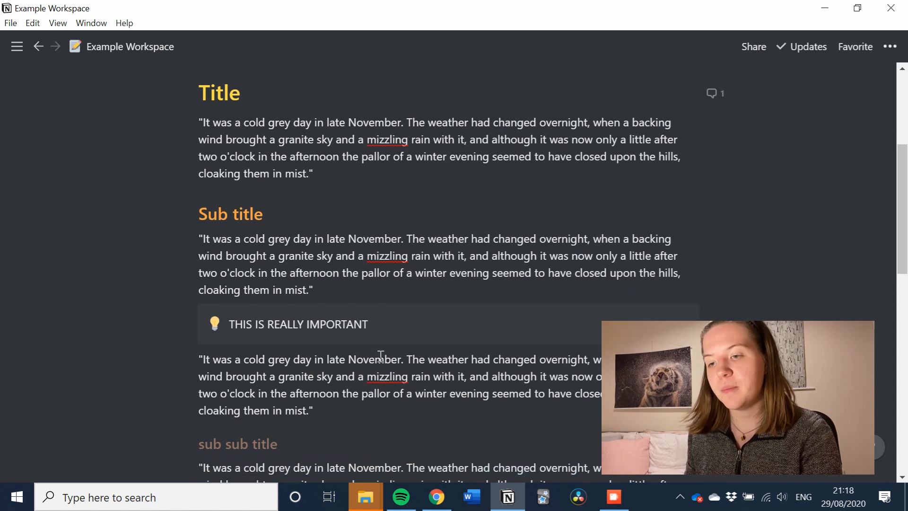
scroll(381, 356, "up", 1)
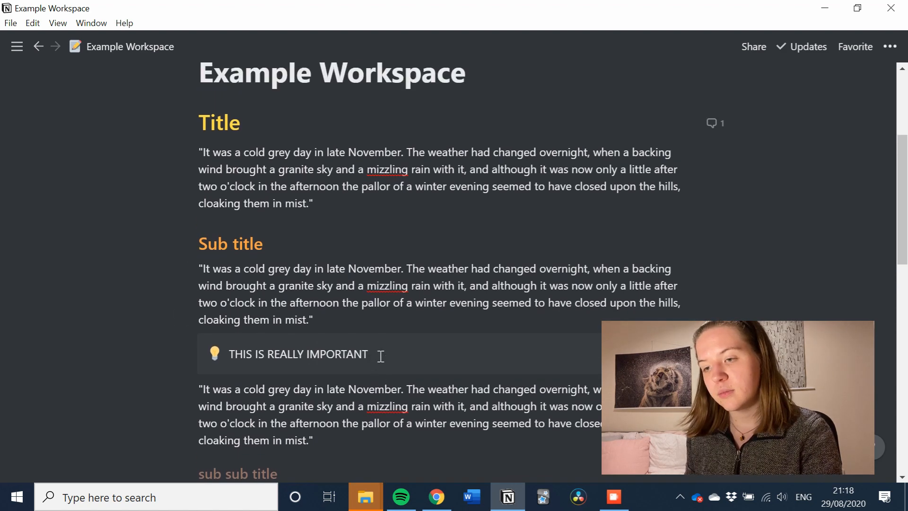
scroll(381, 355, "down", 5)
scroll(380, 356, "down", 10)
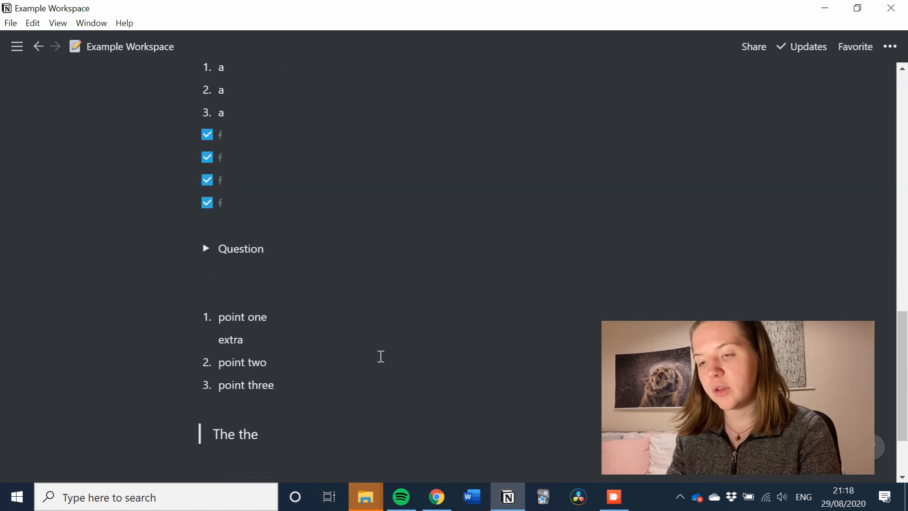
left_click(362, 416)
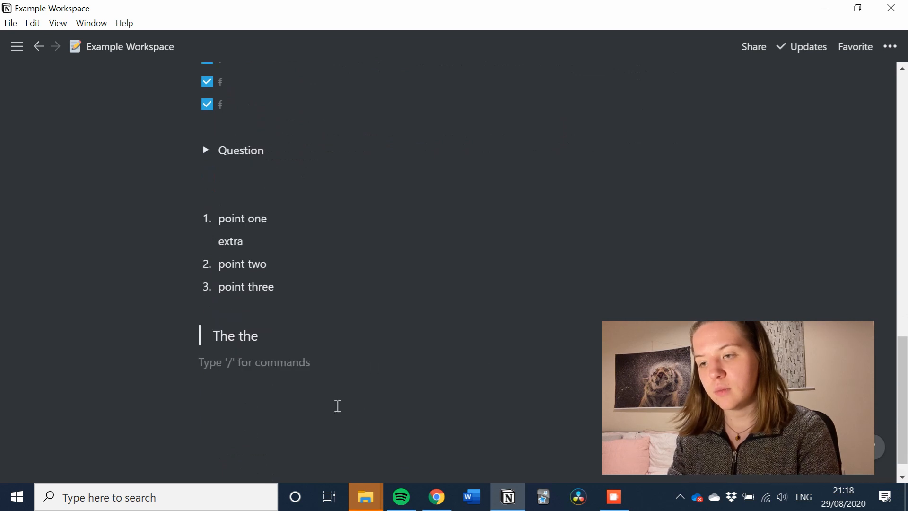
type("/")
key("BackSpace")
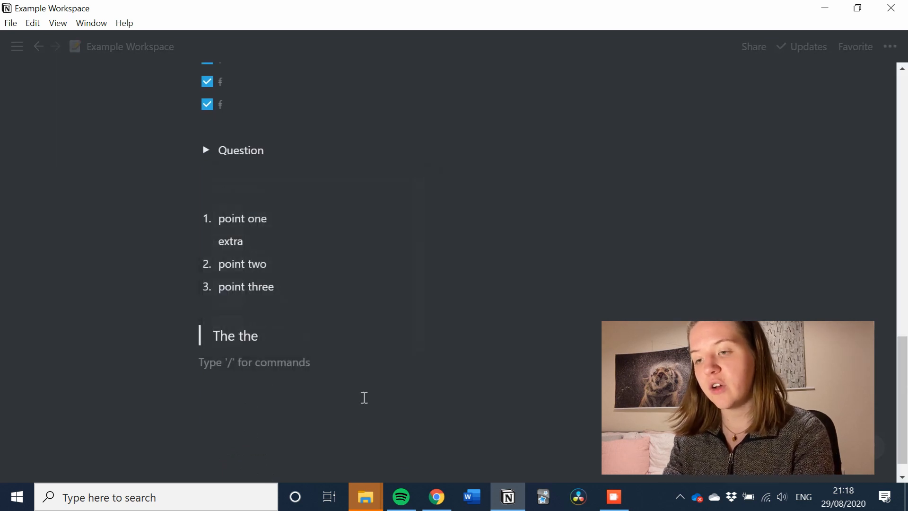
Insert a divider after the second Sub title paragraph, just above the "sub sub title" heading
scroll(364, 397, "up", 15)
left_click(349, 283)
key("Return")
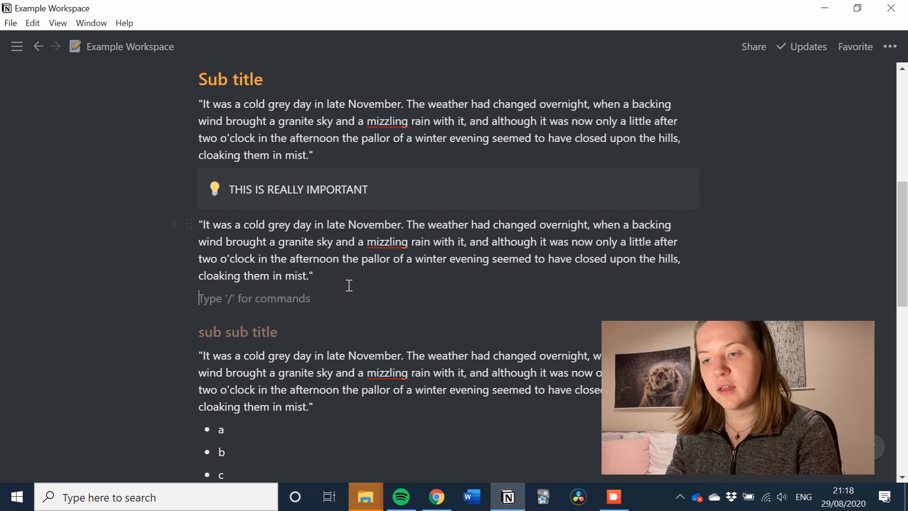
type("/DIVD")
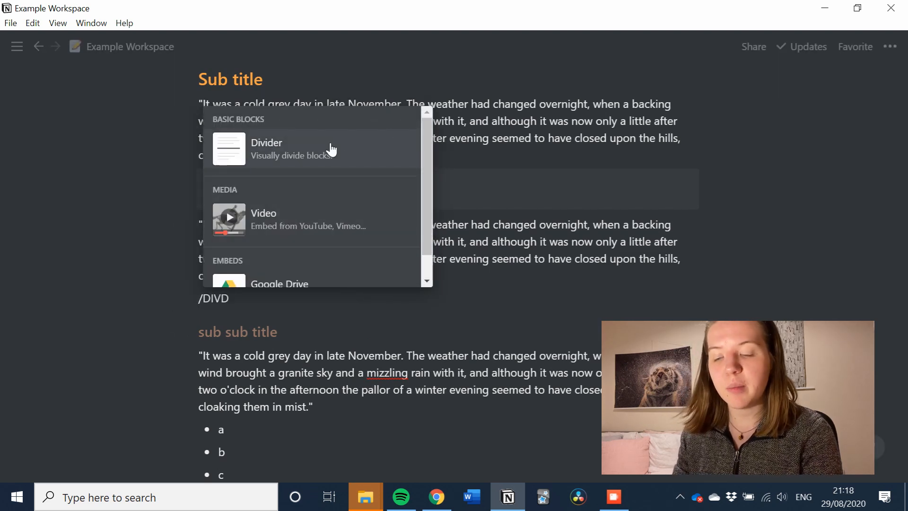
left_click(330, 149)
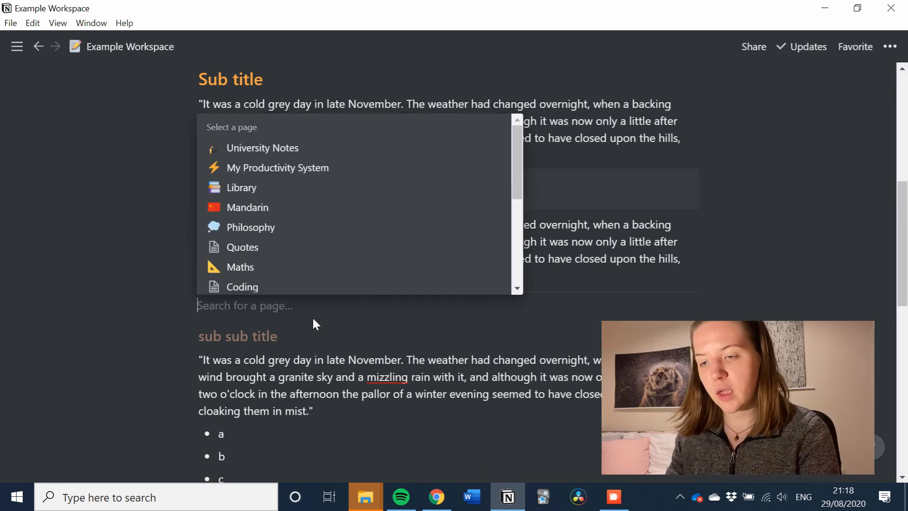
left_click(242, 313)
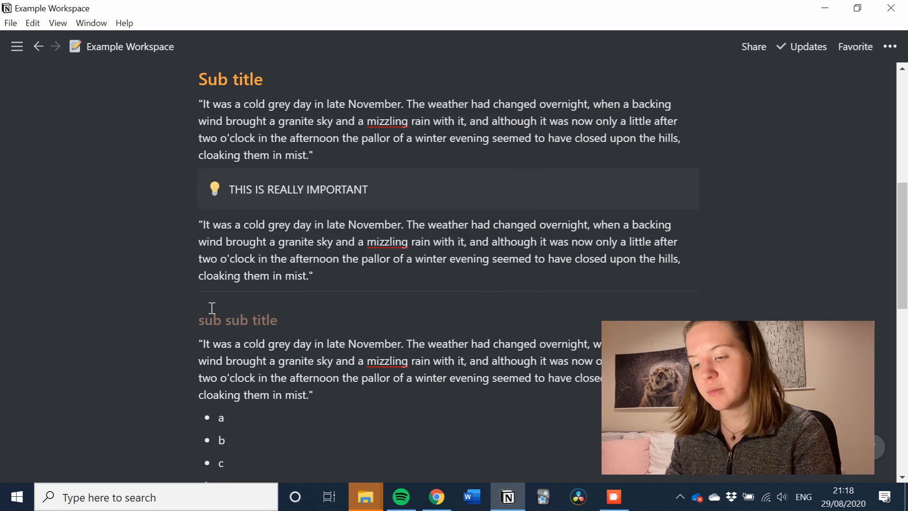
Insert an empty block equation between the sub sub title paragraph and the bulleted list
left_click(322, 395)
key("Return")
type("/eq")
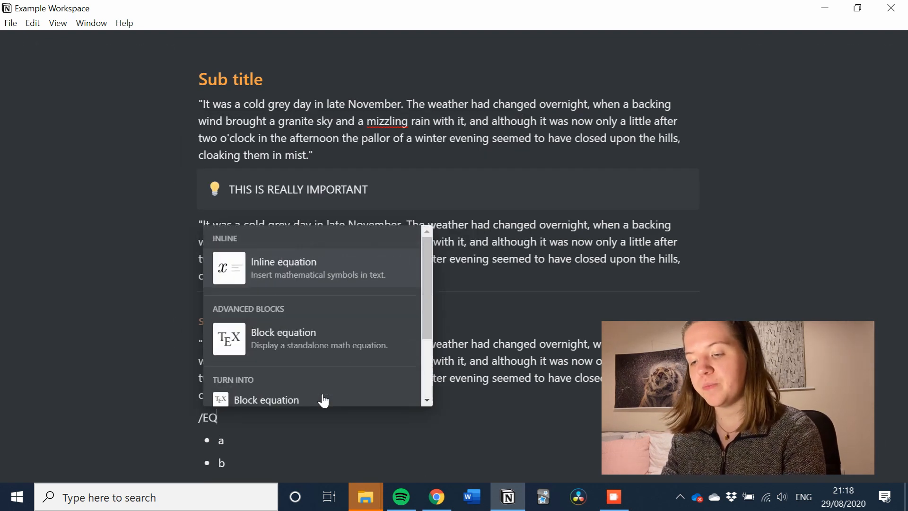
left_click(331, 345)
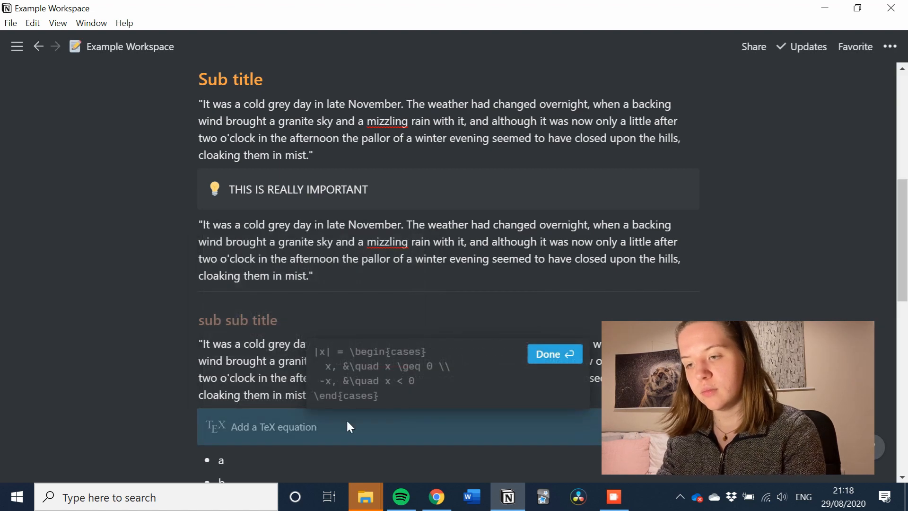
Enter the TeX expression "5 \times 4 = 20" in the empty block equation
type("5 ZTIM")
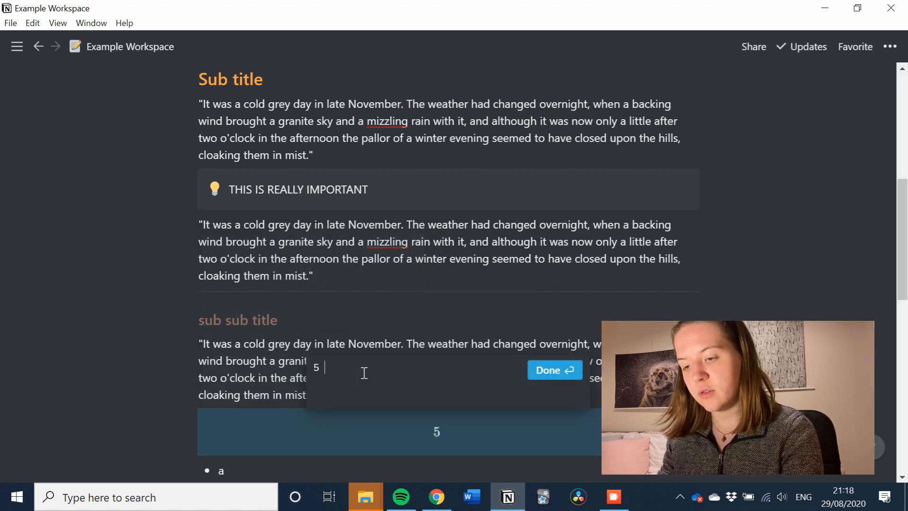
key("BackSpace")
key("BackSpace")
key("BackSpace")
key("BackSpace")
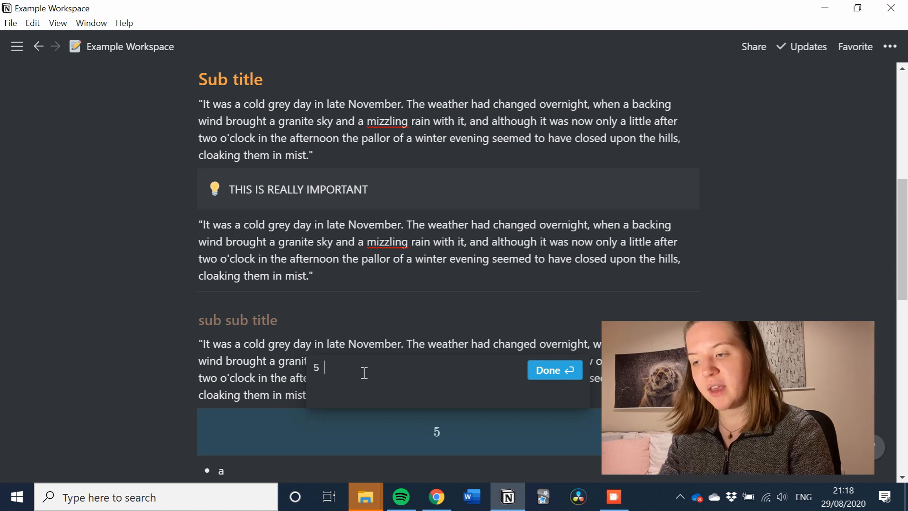
type("imes 4 = 20")
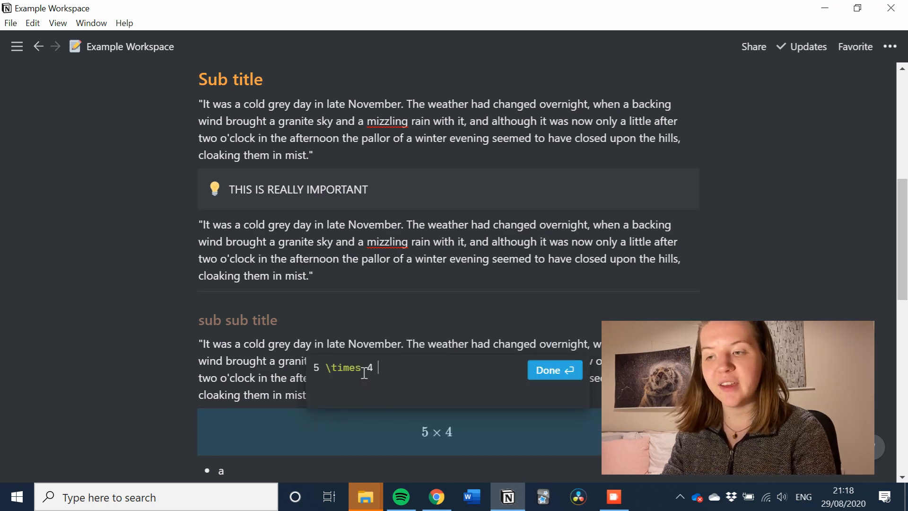
left_click(571, 368)
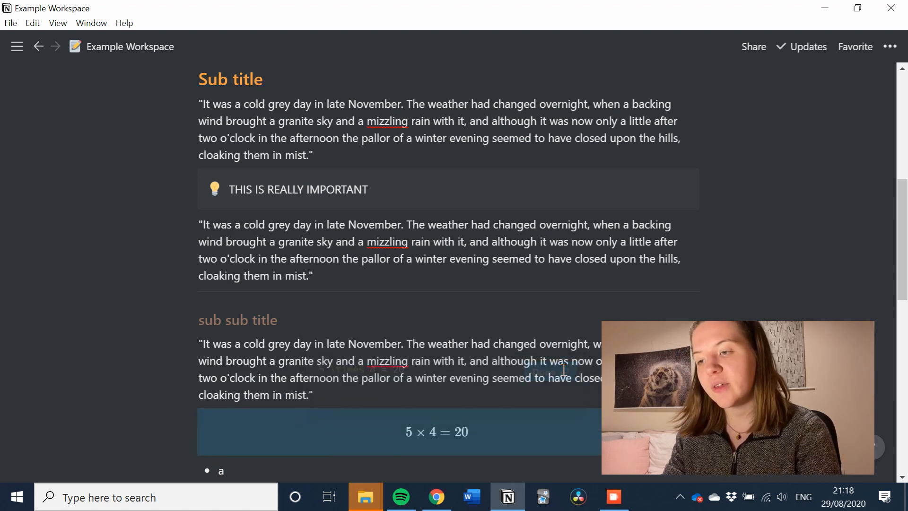
Insert the inline equation "5 \times 4 =20" at the end of the paragraph under the "sub sub title" heading
scroll(555, 445, "down", 3)
left_click(370, 250)
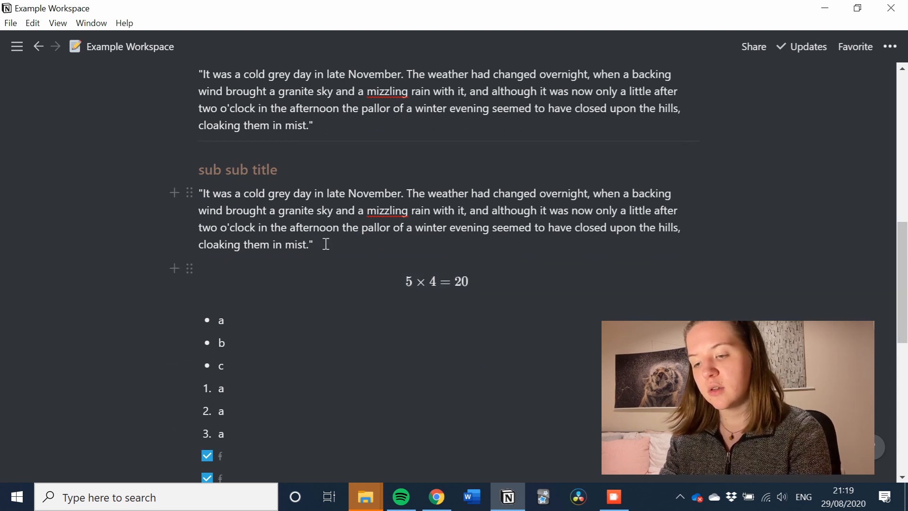
type("/in")
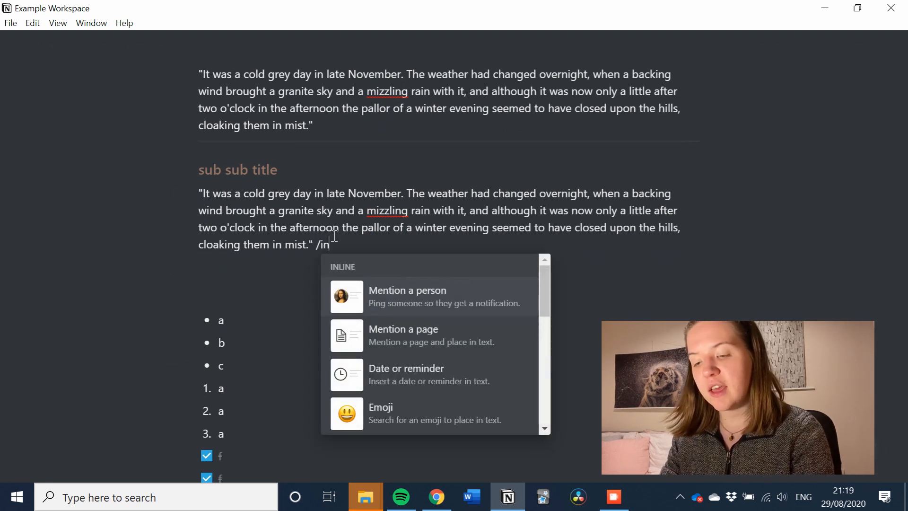
type("line equ")
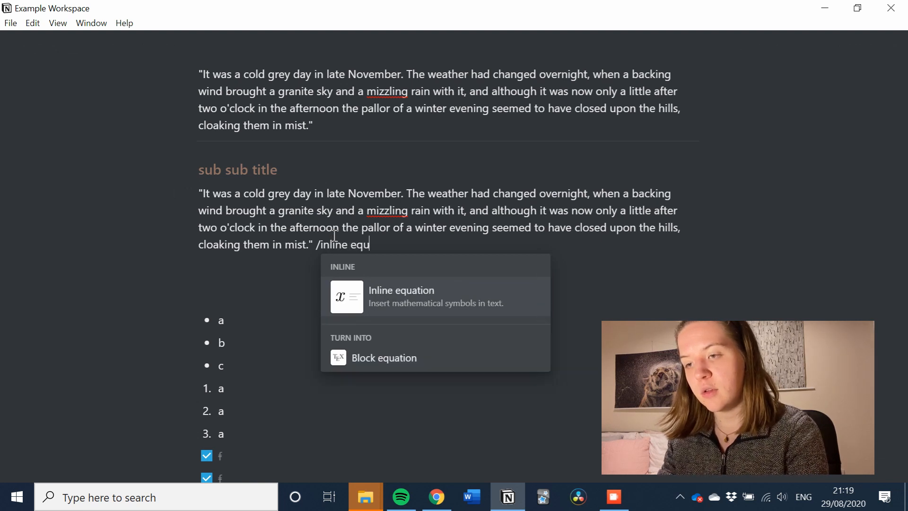
left_click(357, 289)
type("5 zt")
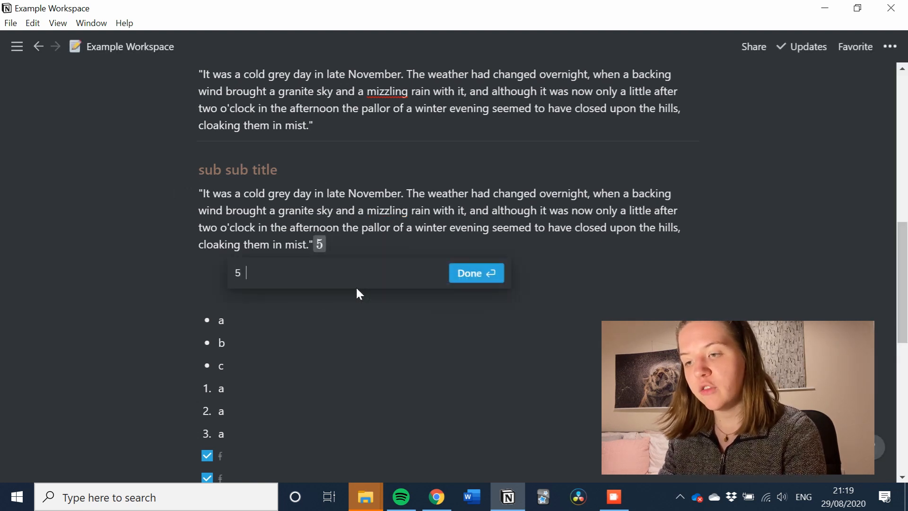
key("BackSpace")
key("BackSpace")
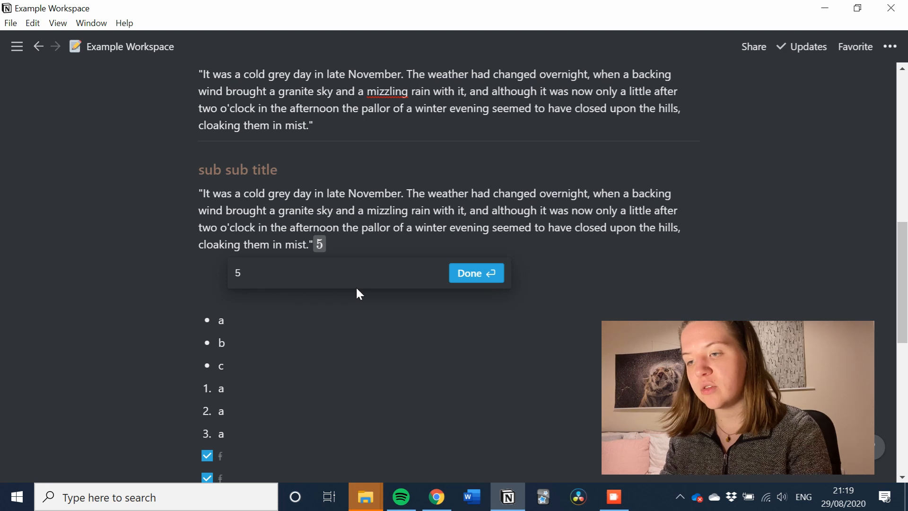
type("imes")
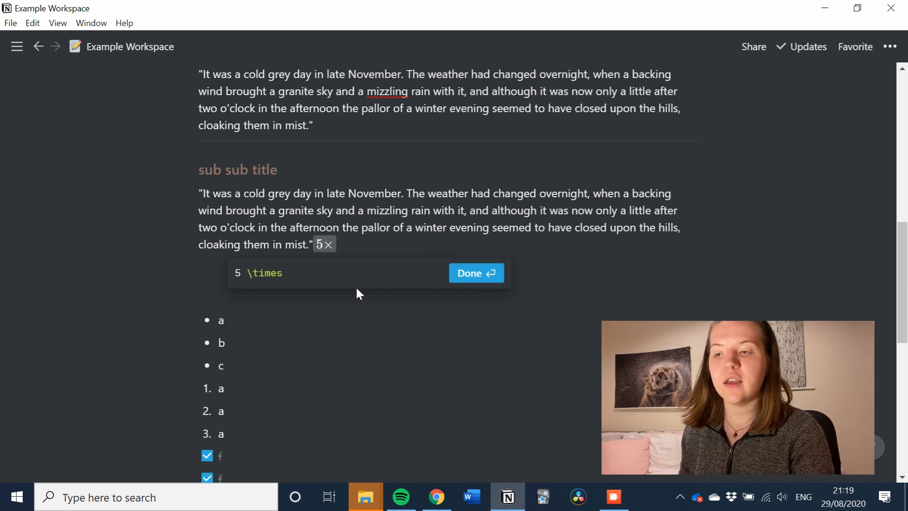
type(" 4 =20")
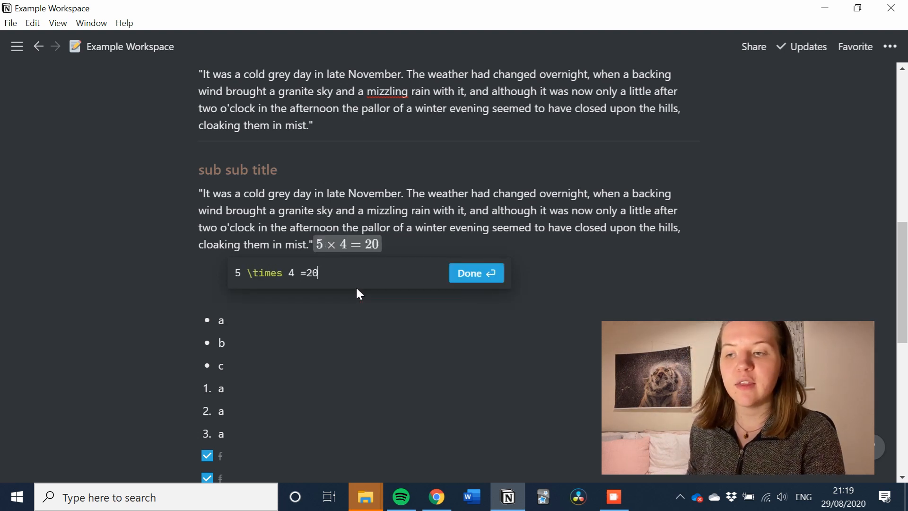
left_click(468, 272)
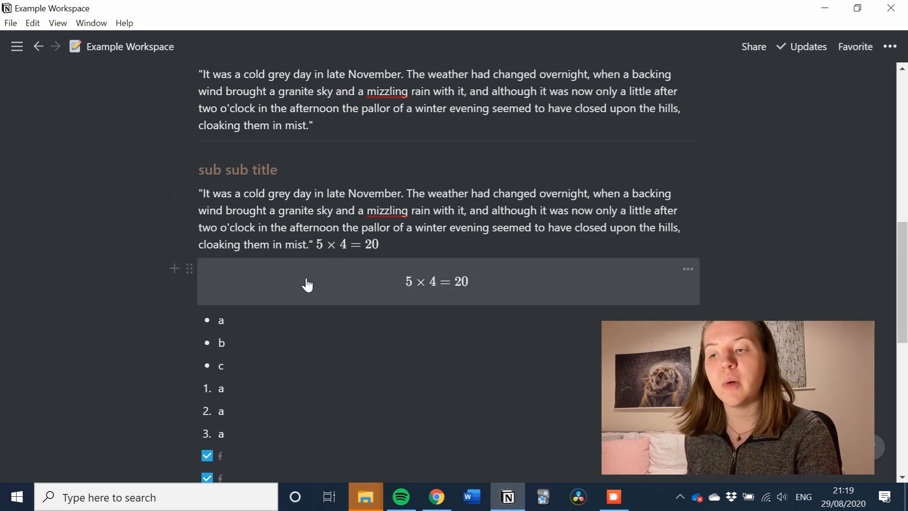
Add a Heading 1 reading "Links" at the end of the page, below the quote
scroll(361, 414, "down", 8)
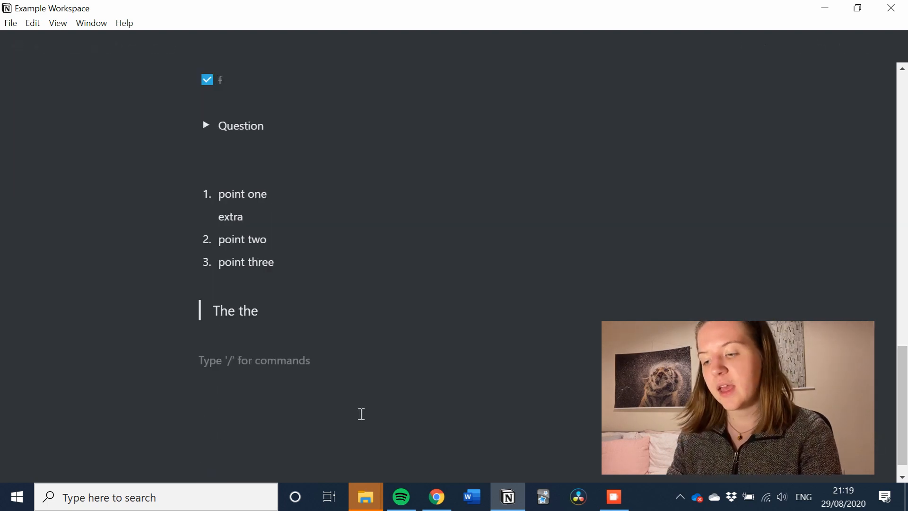
type("/h")
key("Return")
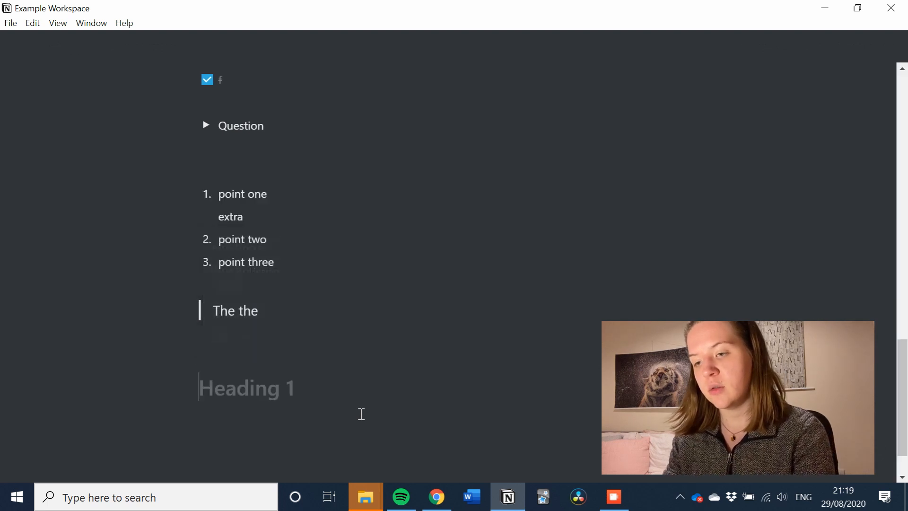
type("Links")
key("Return")
scroll(383, 433, "down", 2)
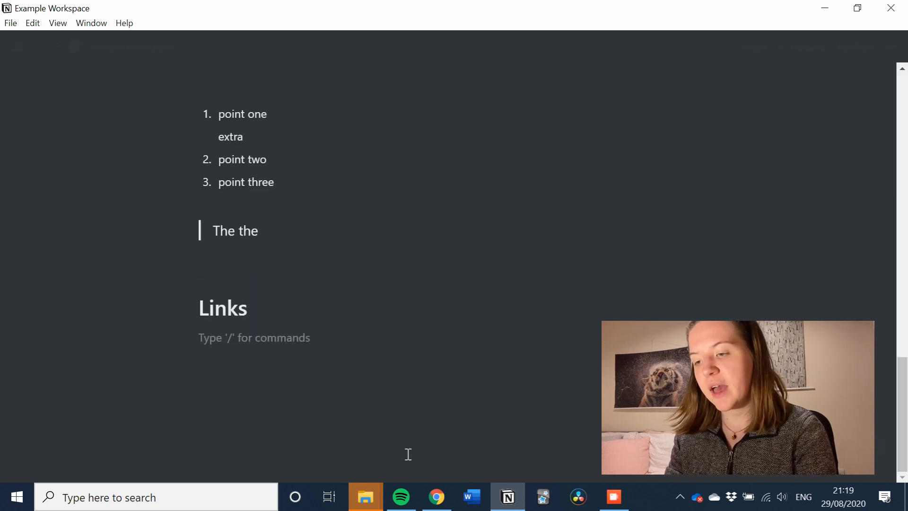
mouse_move(439, 495)
type("https://www.youtube.com/watch?v=lX79cJQy4PY")
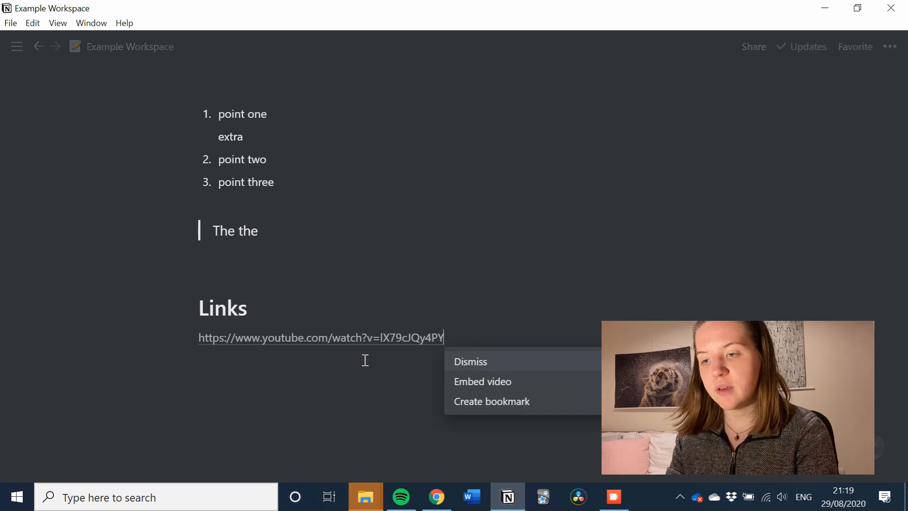
left_click(479, 362)
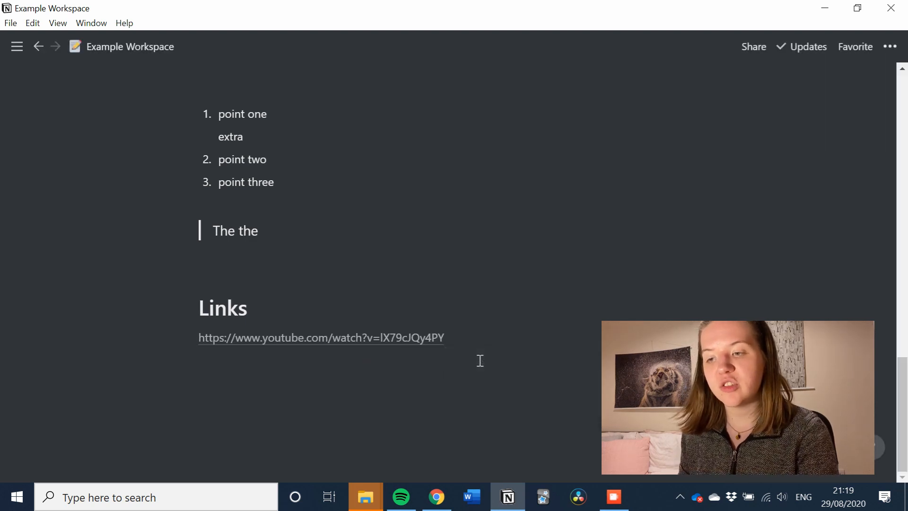
left_click(443, 381)
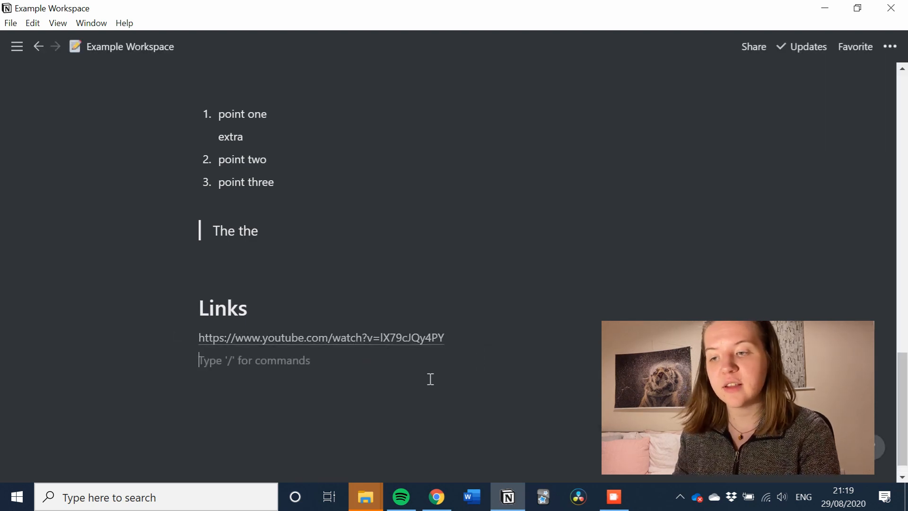
left_click(366, 338)
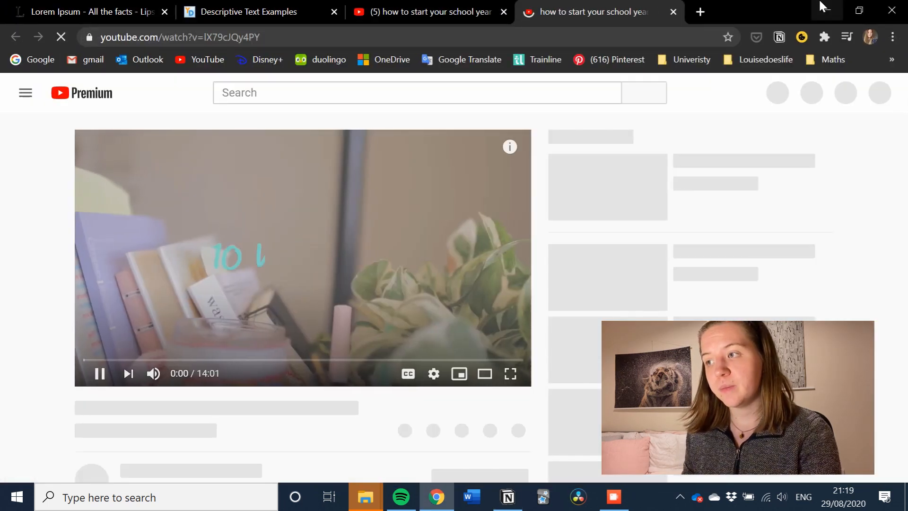
left_click(822, 7)
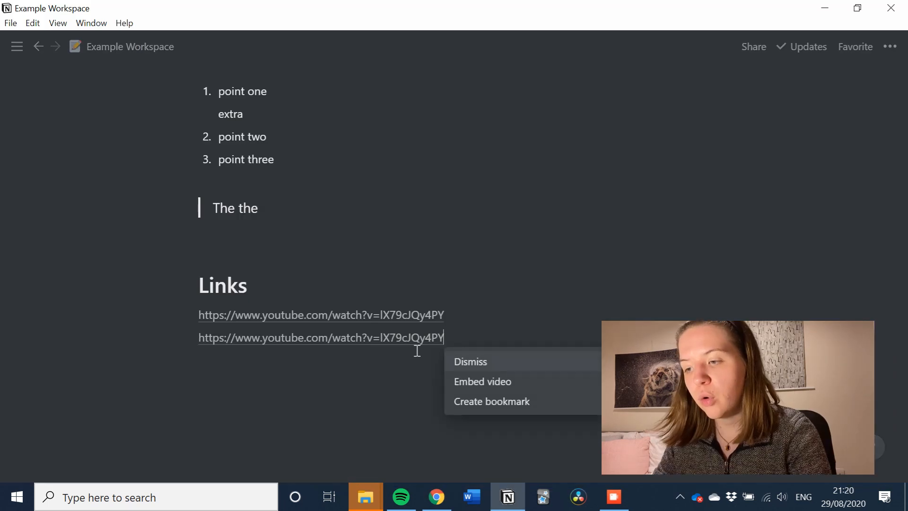
Add the same YouTube link as a bookmark below the plain link, with an empty line beneath it
left_click(492, 401)
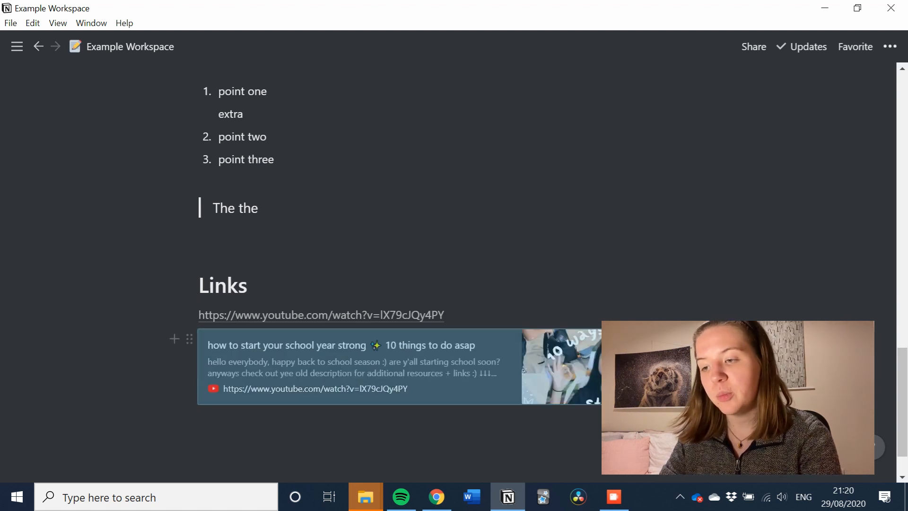
left_click(533, 418)
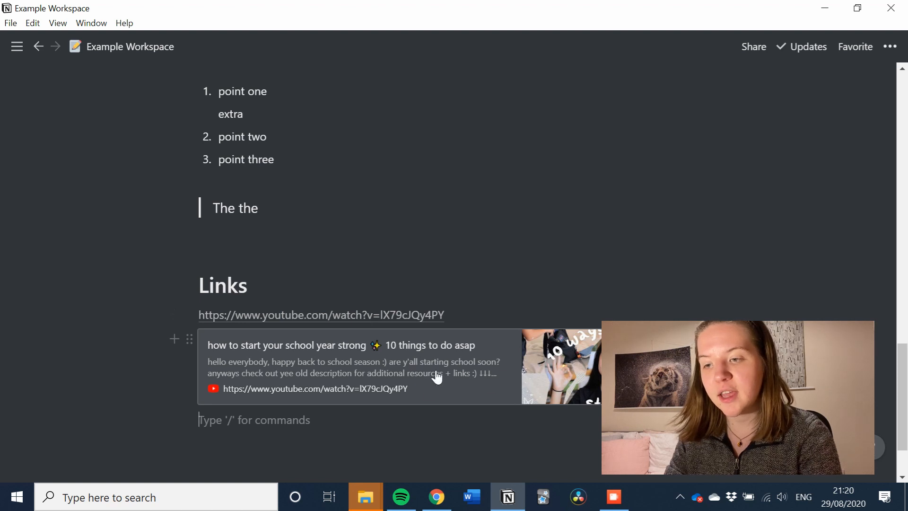
scroll(482, 353, "down", 2)
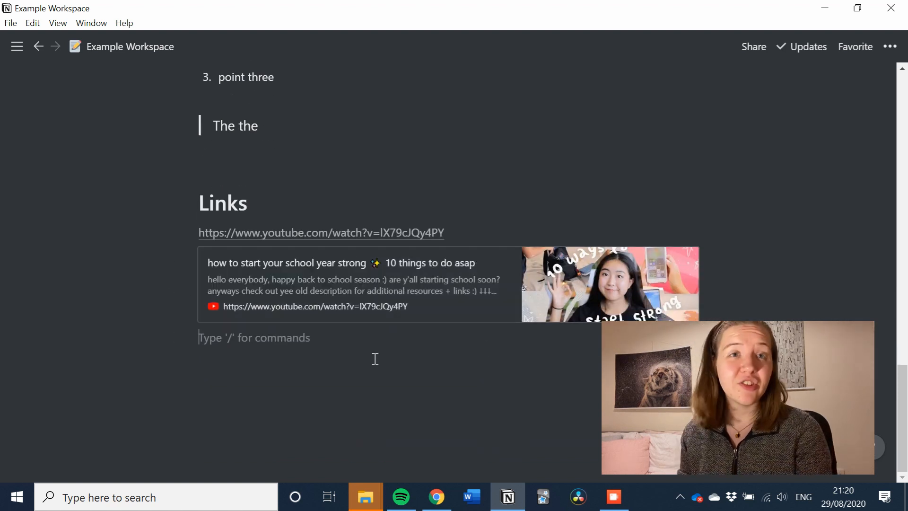
Embed the same YouTube link as a video below the bookmark and make the video slightly narrower than the page text
type("https://www.youtube.com/watch?v=IX79cJQy4PY")
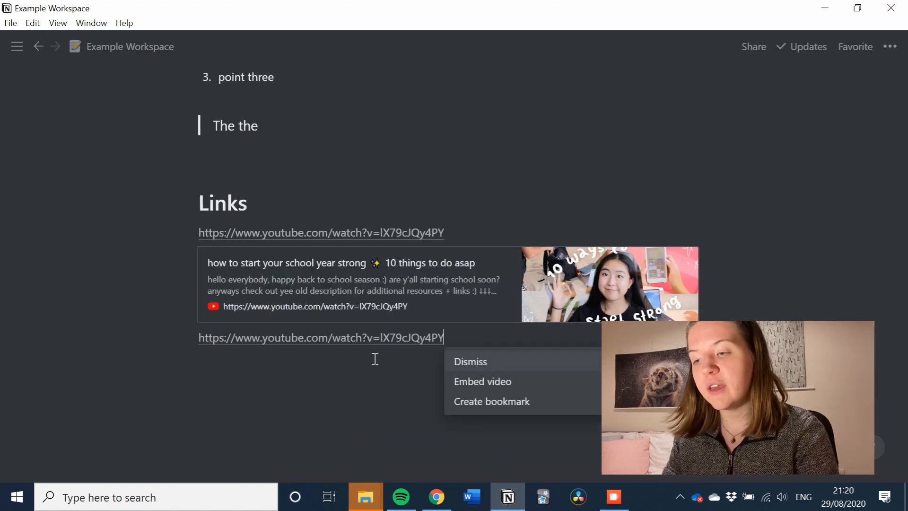
left_click(539, 383)
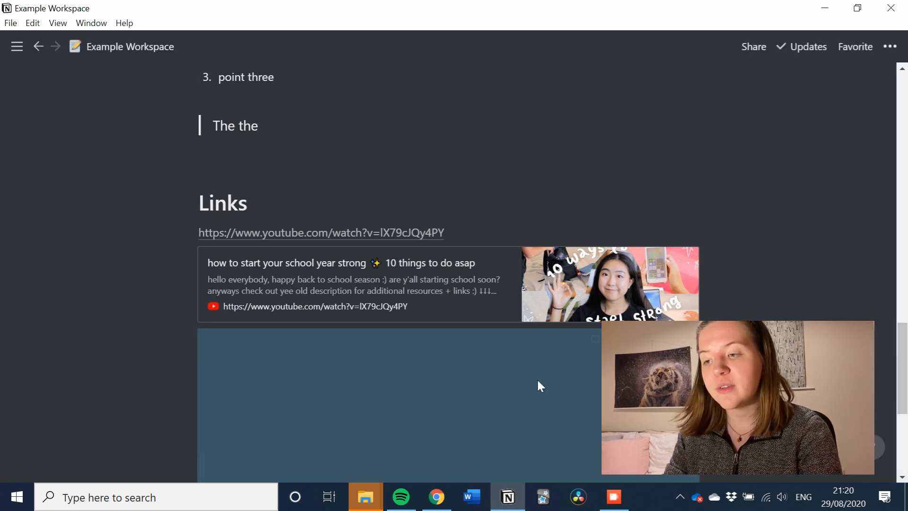
scroll(537, 378, "down", 3)
scroll(537, 378, "down", 2)
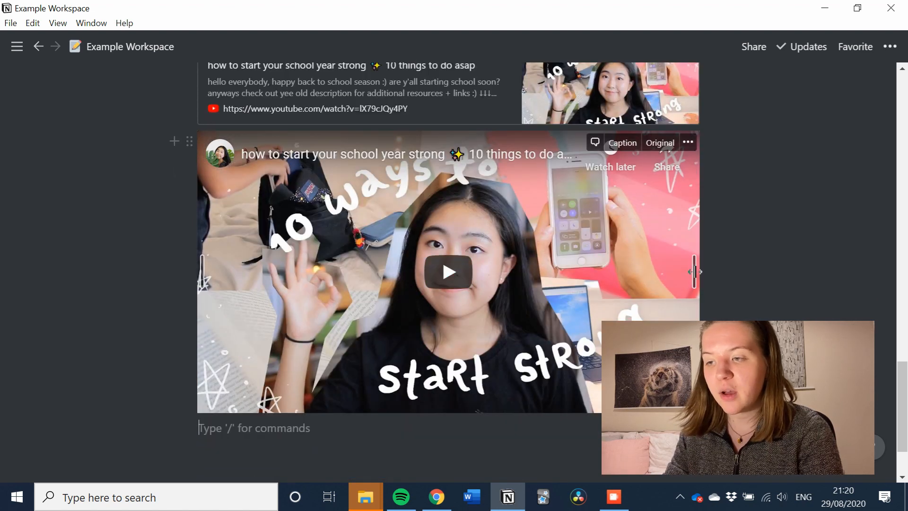
left_click_drag(693, 270, 653, 263)
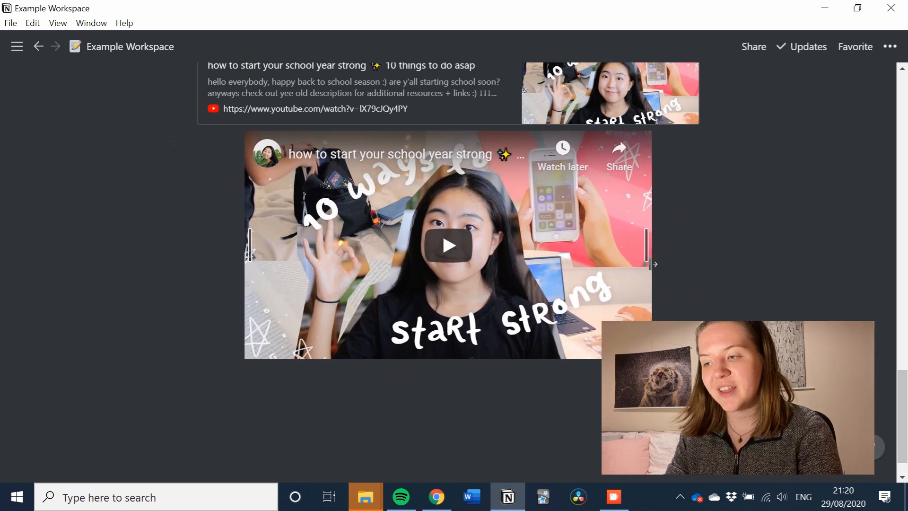
Insert an empty image block below the video and view its embed link and Unsplash source options
left_click(587, 381)
scroll(588, 382, "down", 1)
key("Return")
type("/image")
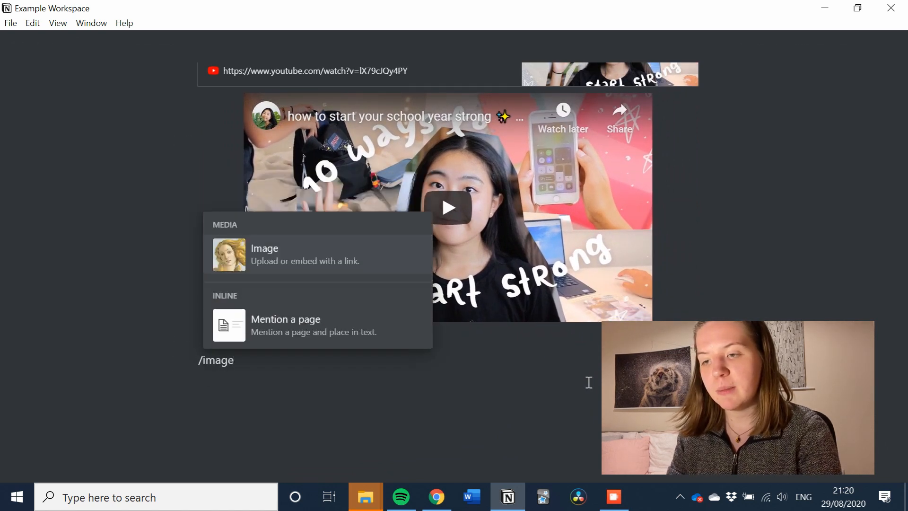
left_click(350, 258)
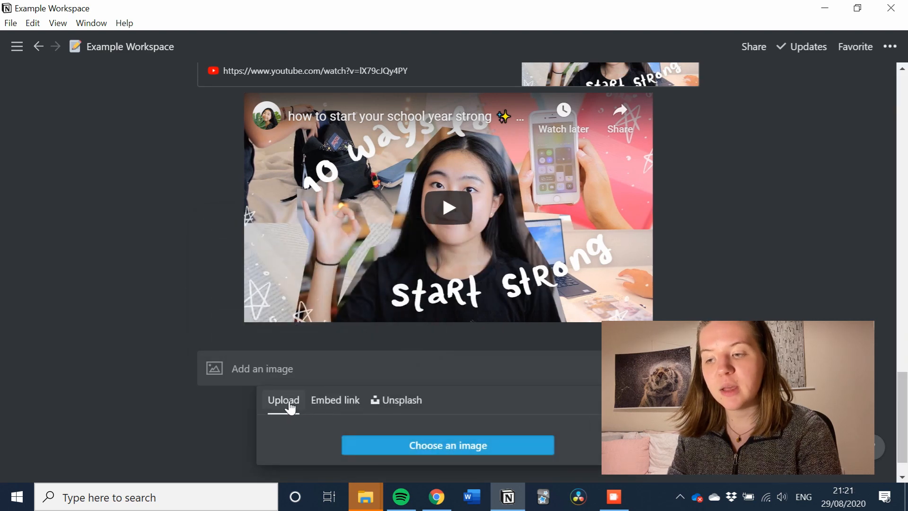
left_click(325, 399)
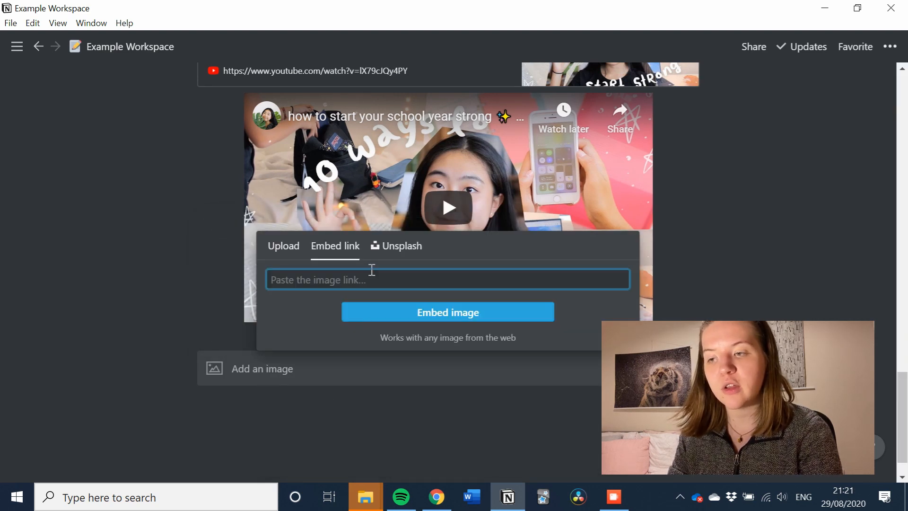
left_click(401, 245)
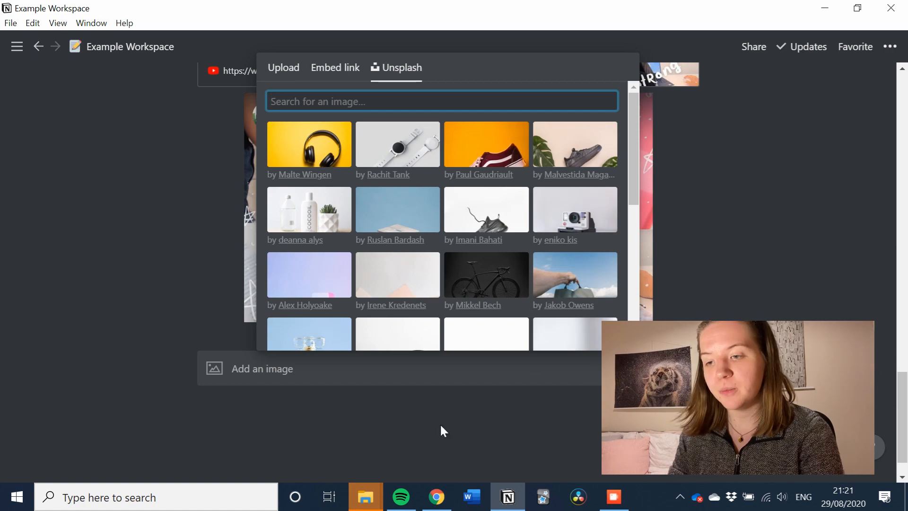
left_click(384, 431)
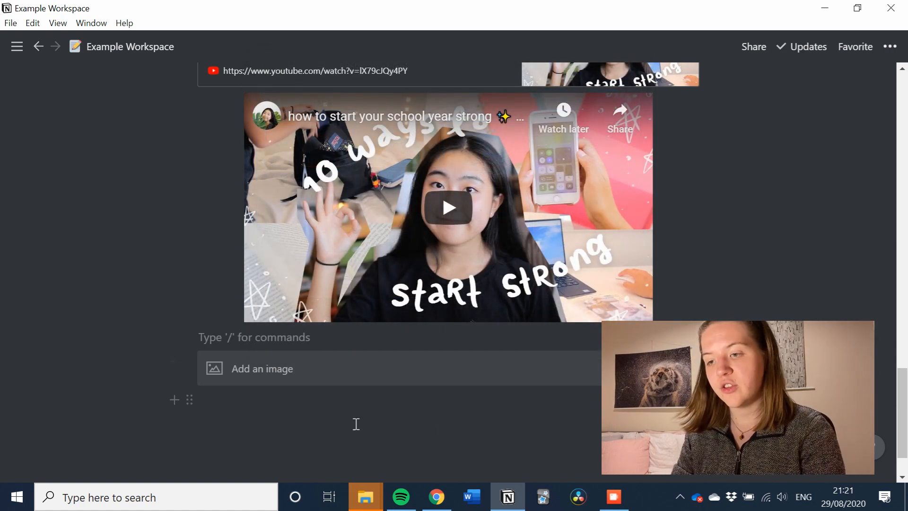
Delete all content blocks from the page body and continue with an empty page
left_click_drag(321, 426, 210, 314)
key("BackSpace")
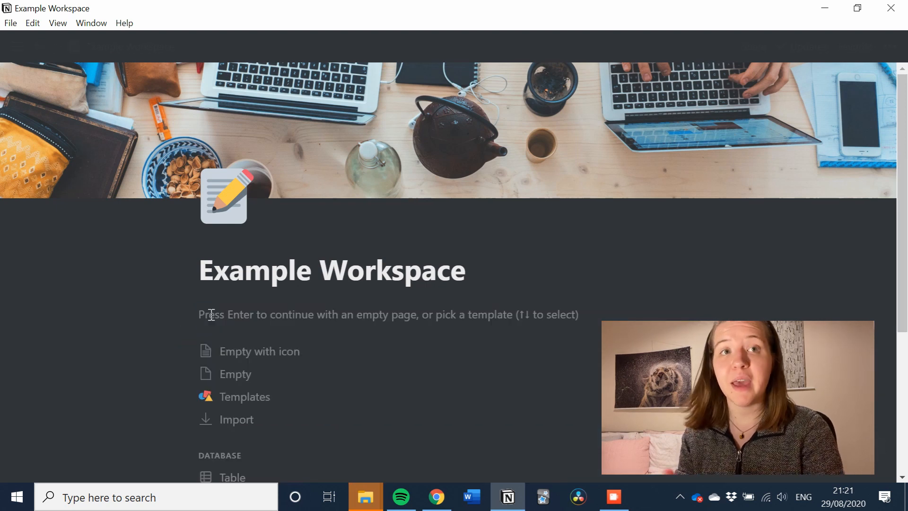
key("Return")
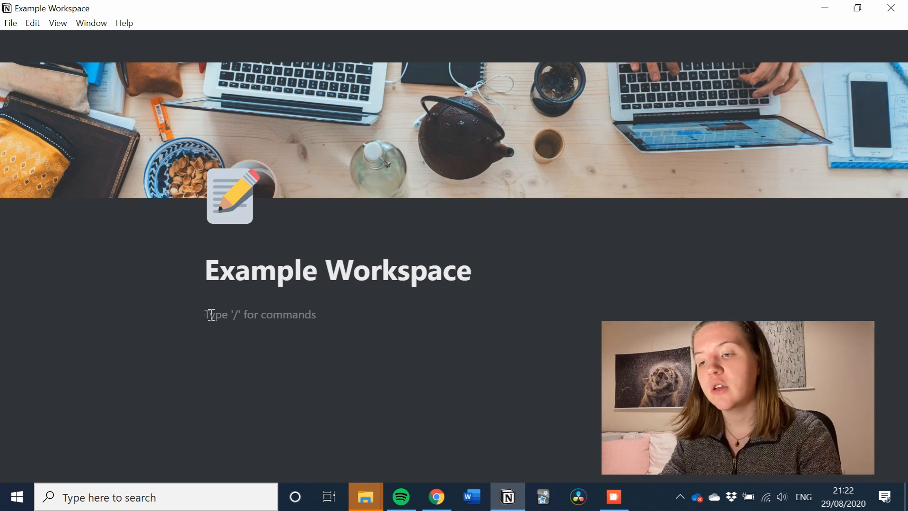
Rename the page from its current title to "GCSE Notes"
left_click_drag(485, 270, 211, 276)
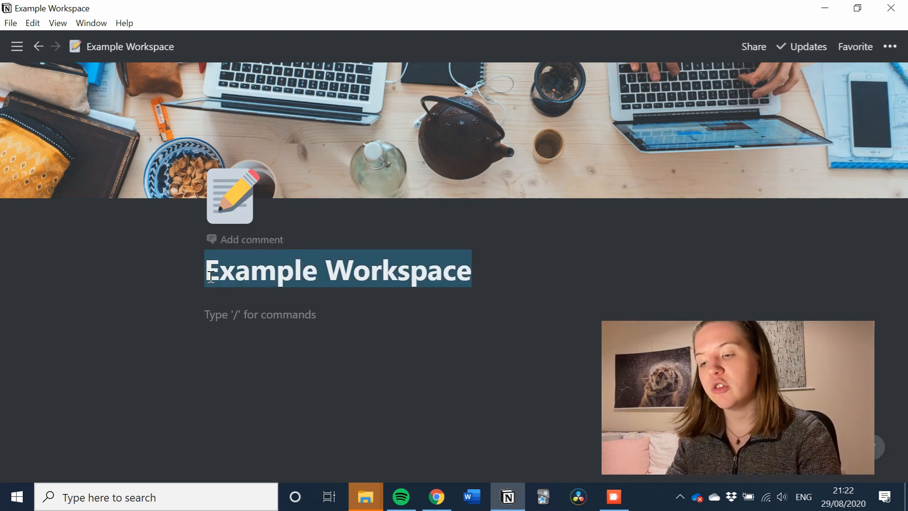
type("GCSE")
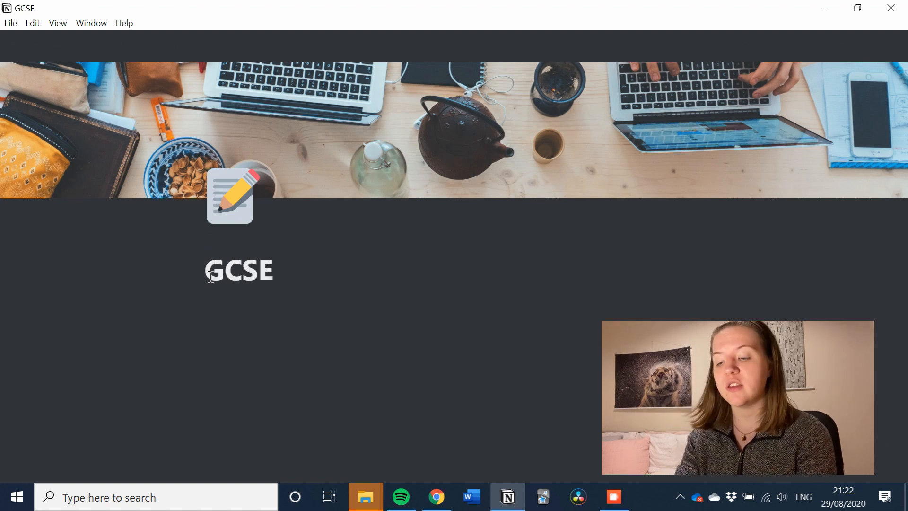
type(" NOte")
key("BackSpace")
key("BackSpace")
key("BackSpace")
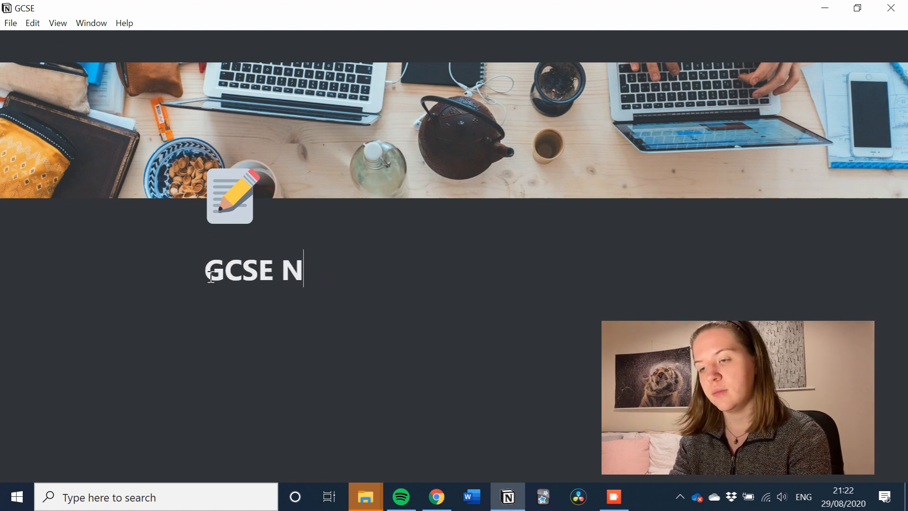
type("otes")
Add a Heading 1 block reading "Science" as the first block of the GCSE Notes page
left_click(241, 310)
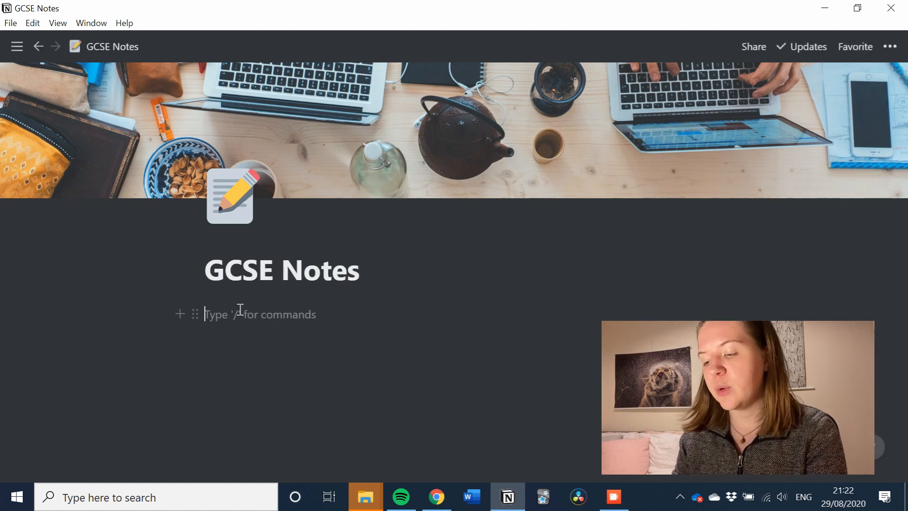
type("/h2")
key("BackSpace")
type("1")
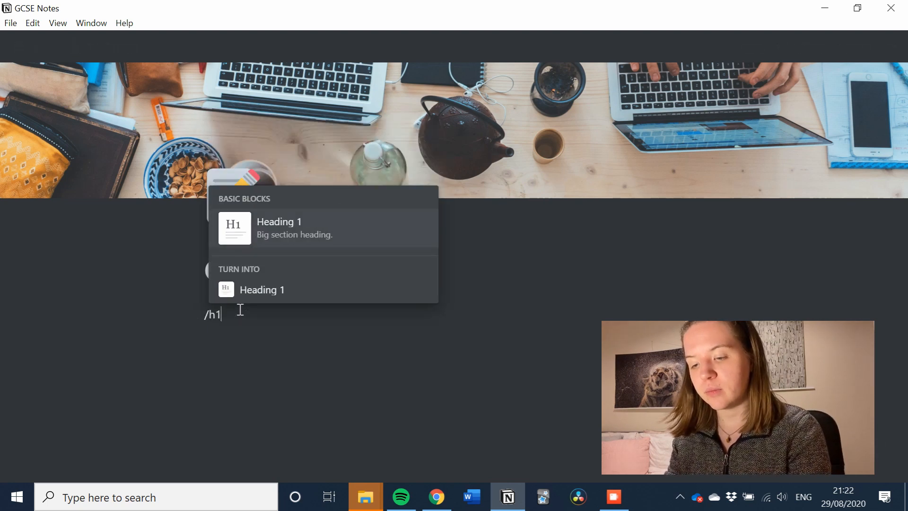
key("Return")
type("Science")
key("Return")
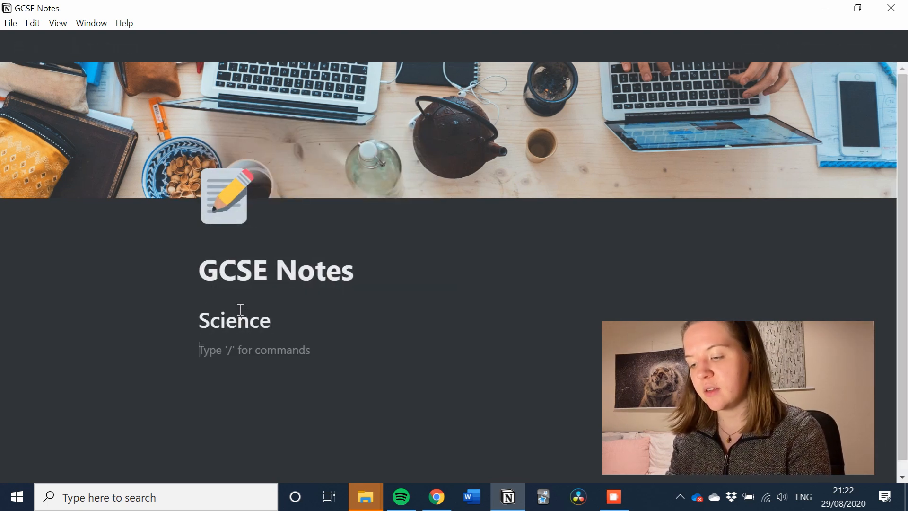
Add two more Heading 1 blocks below Science, reading "English" and "Maths"
type("/h1")
key("Return")
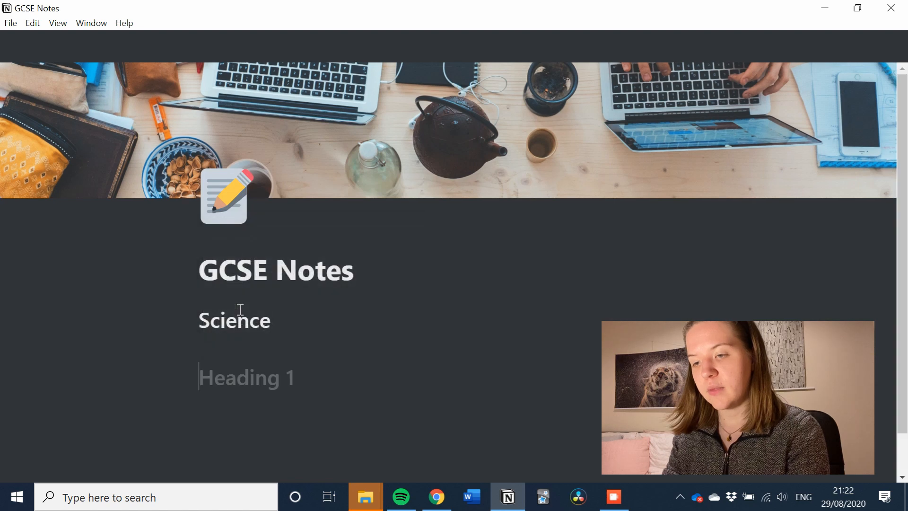
type("English")
key("Return")
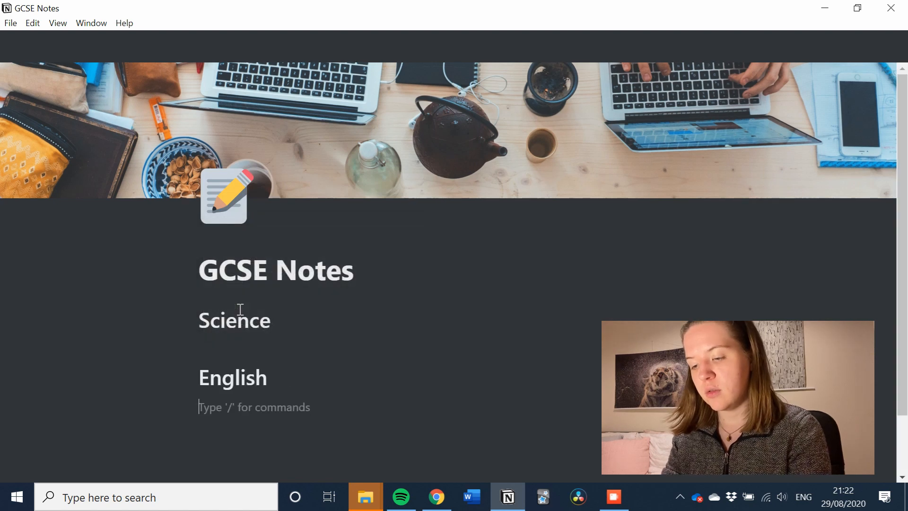
type("/h1")
key("Return")
type("Maths")
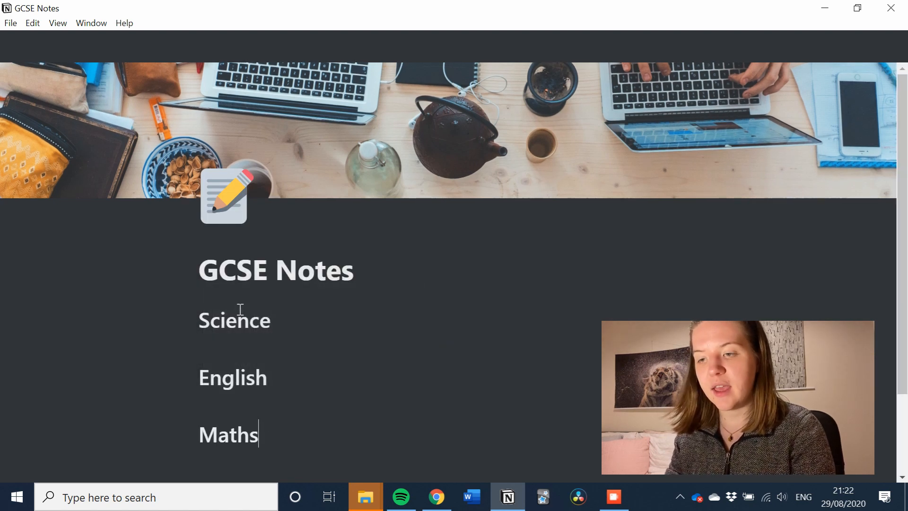
Insert a Heading 2 block reading "Biology" directly under the Science heading
left_click(298, 317)
key("Return")
type("/h2")
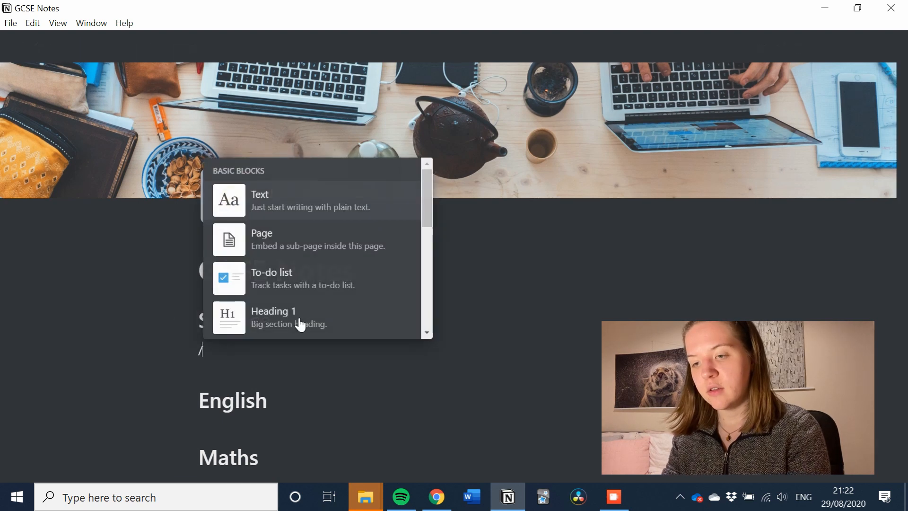
key("Return")
type("Biology")
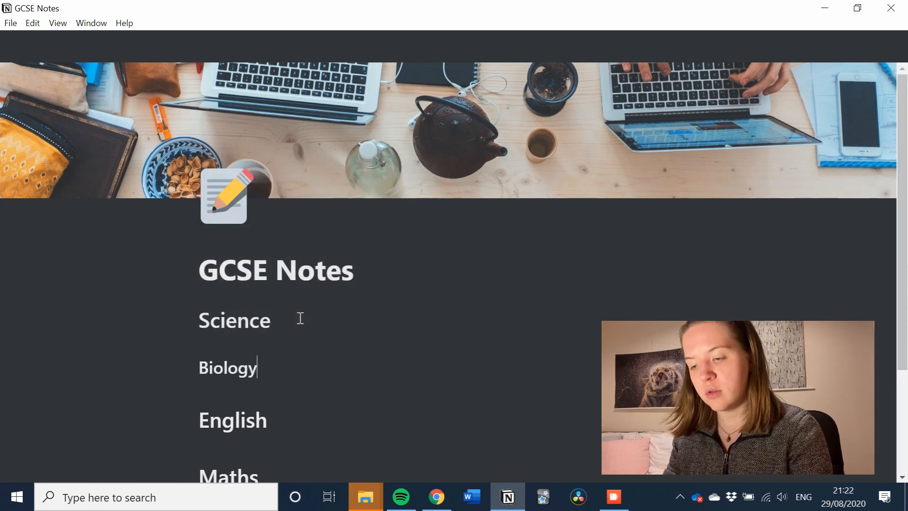
Add Heading 2 blocks reading "Chemistry" and "Physics" below the Biology heading
key("Return")
type("/h2")
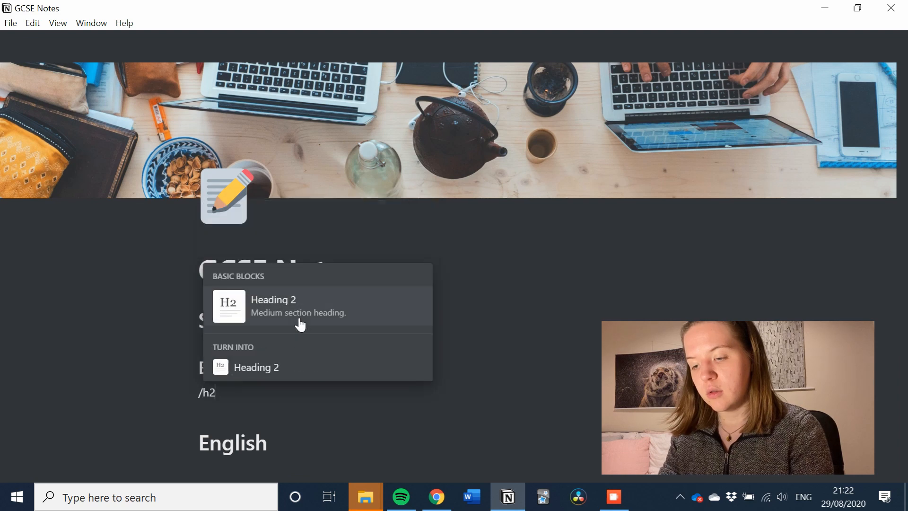
key("Return")
type("Chemistr")
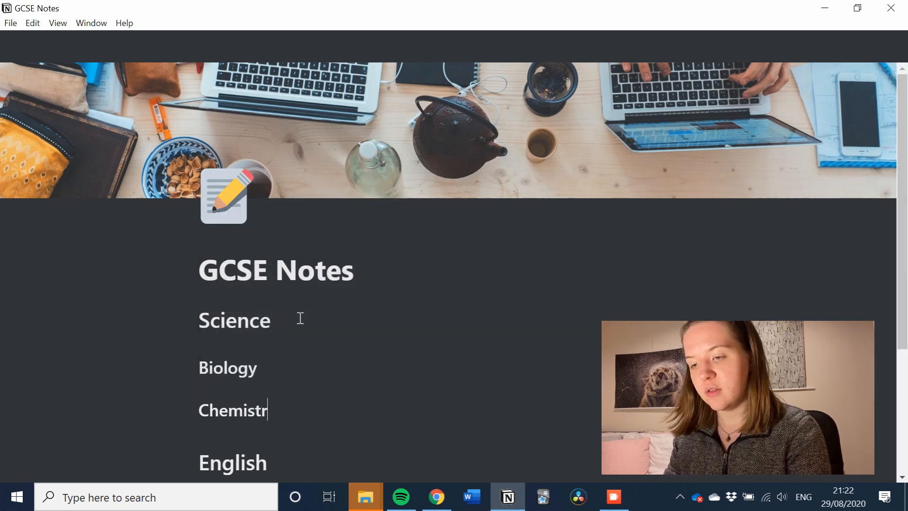
type("y")
key("Return")
type("/h2")
key("Return")
type("P")
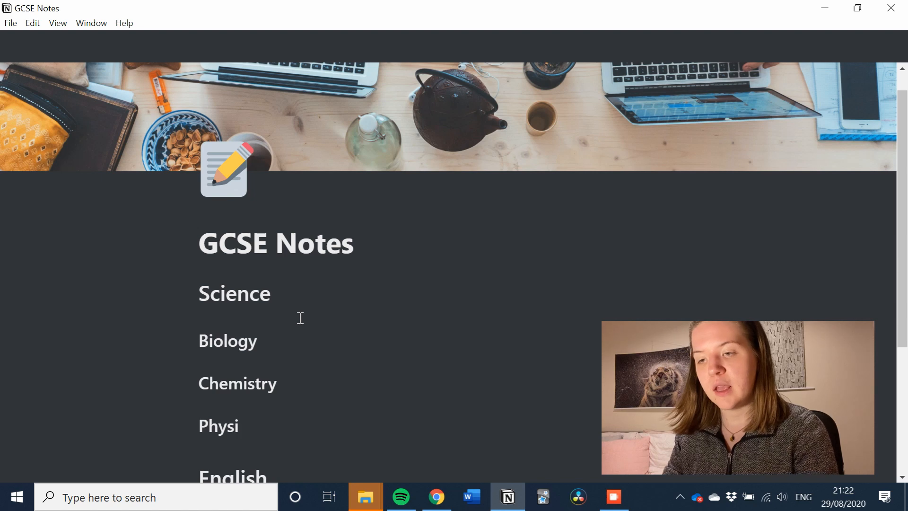
Set the text color of the Science heading to yellow
left_click(189, 292)
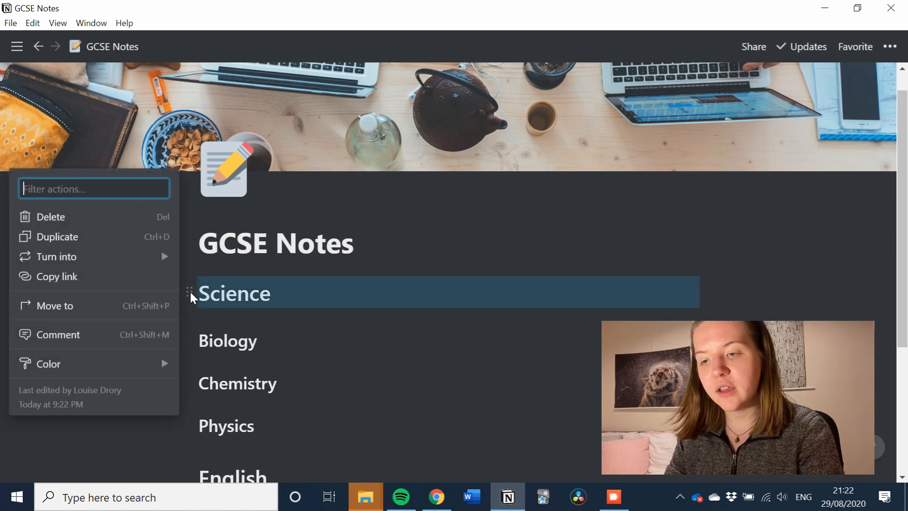
mouse_move(141, 364)
left_click(208, 341)
scroll(383, 350, "down", 3)
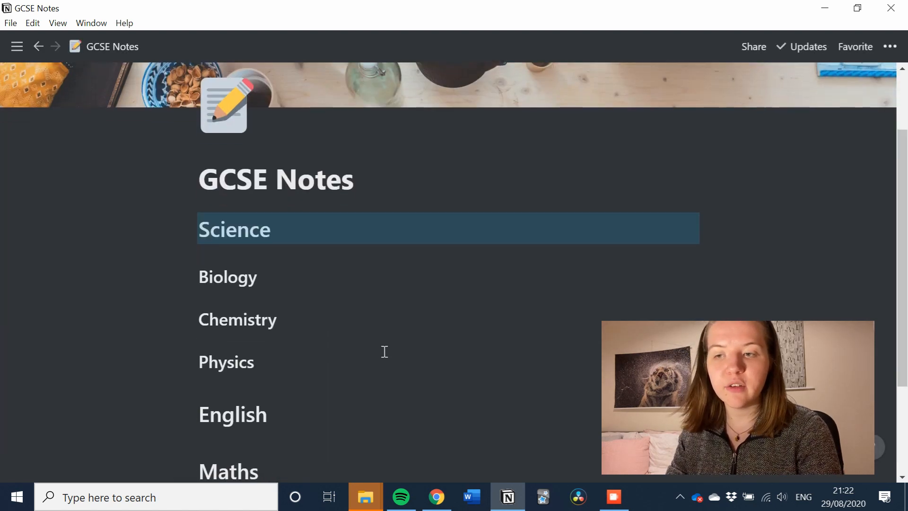
left_click(188, 183)
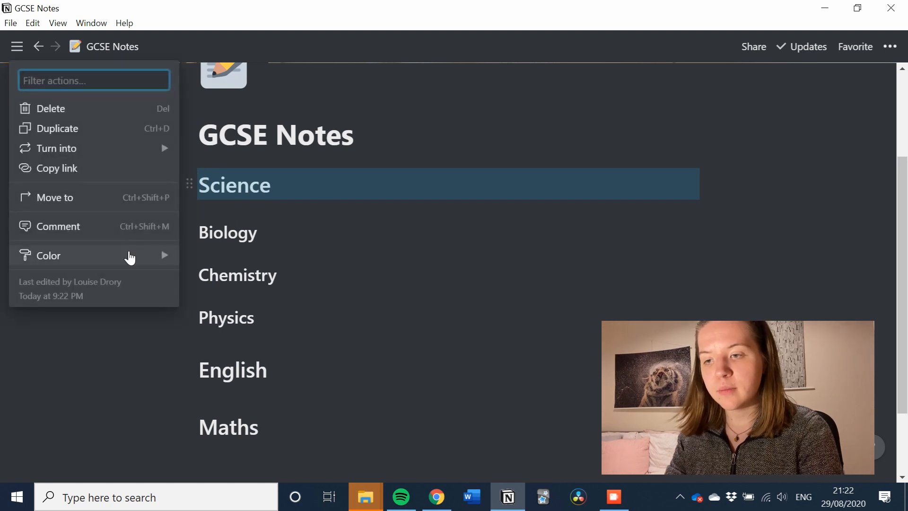
mouse_move(166, 258)
left_click(222, 262)
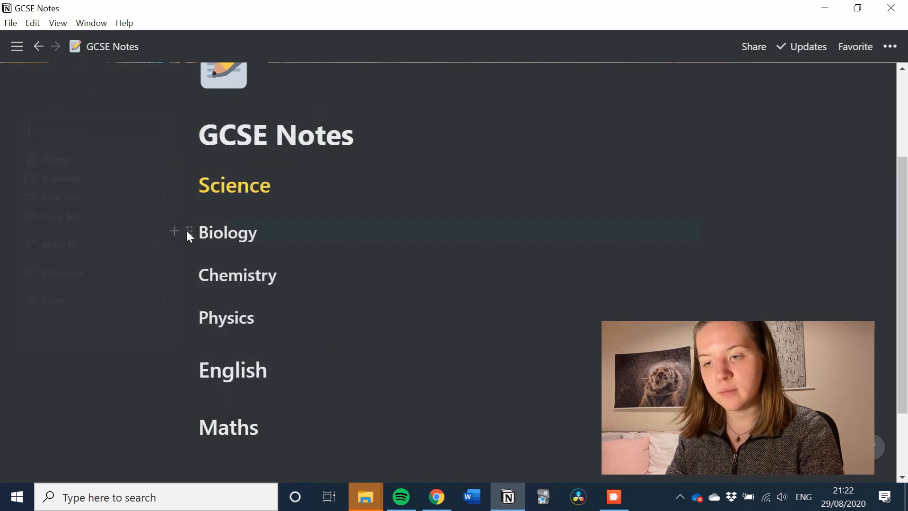
Set the text color of the Biology, Chemistry and Physics subheadings to orange
left_click(189, 232)
mouse_move(111, 299)
left_click(238, 287)
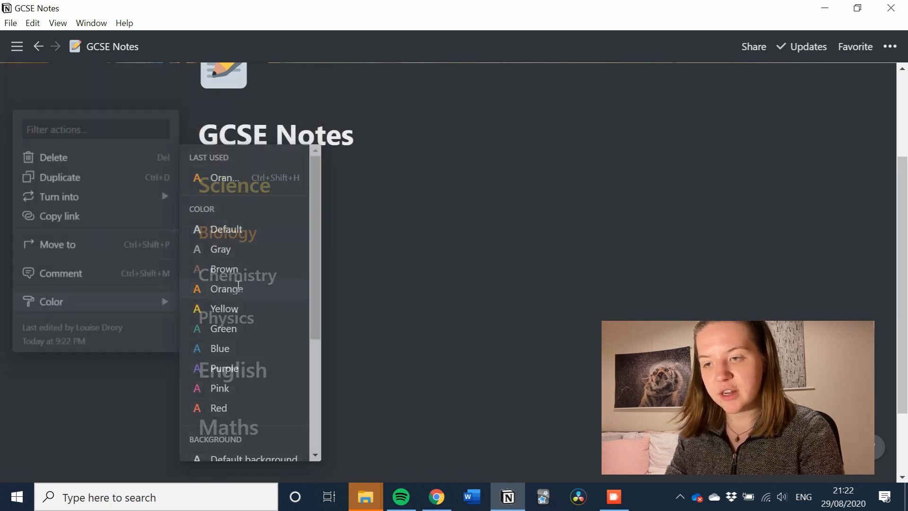
left_click(190, 275)
mouse_move(152, 347)
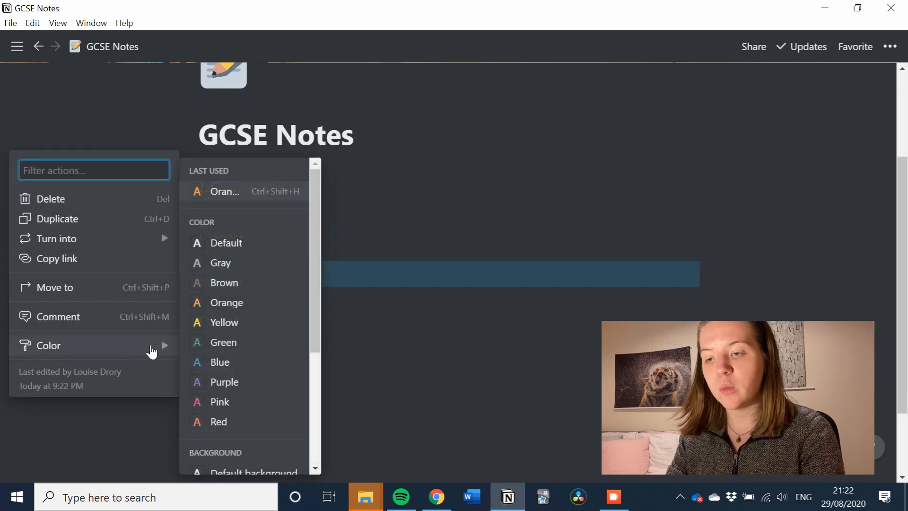
left_click(205, 304)
left_click(191, 314)
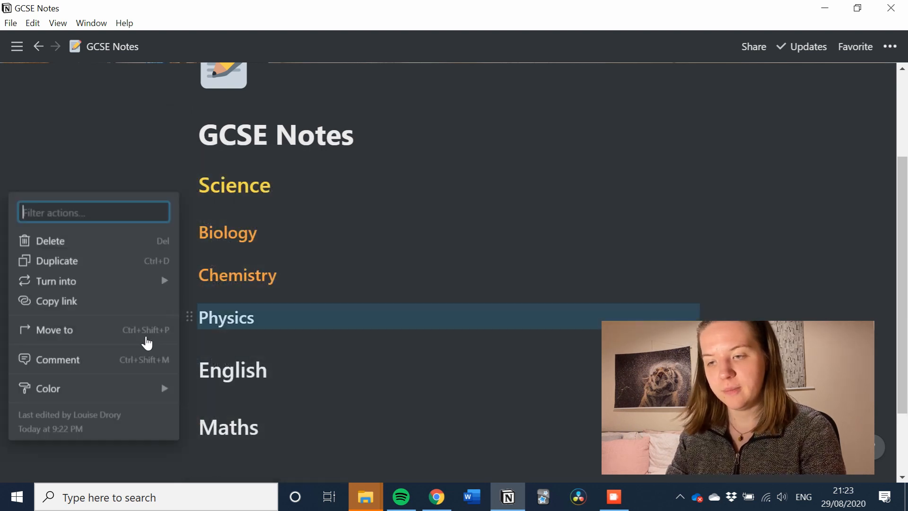
mouse_move(123, 389)
left_click(200, 312)
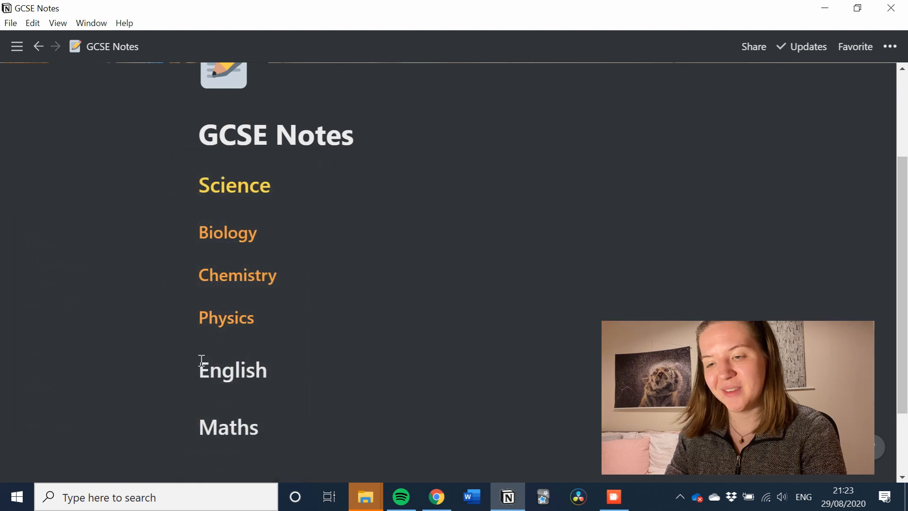
Set the text color of the English and Maths headings to yellow
left_click(187, 369)
mouse_move(137, 429)
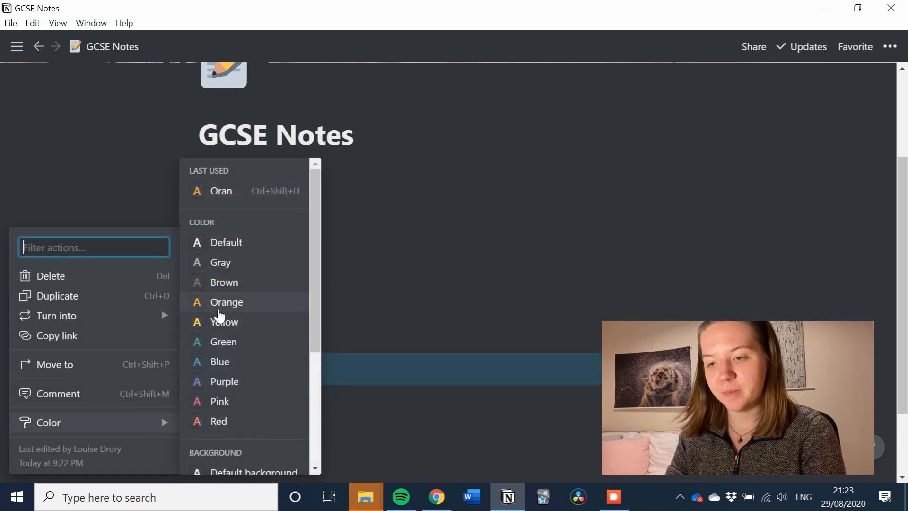
left_click(218, 321)
left_click(192, 425)
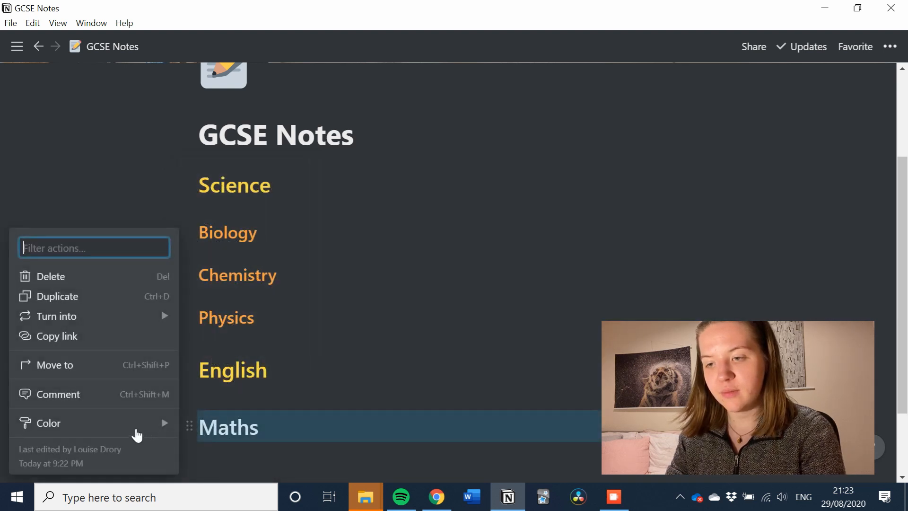
mouse_move(137, 423)
left_click(234, 326)
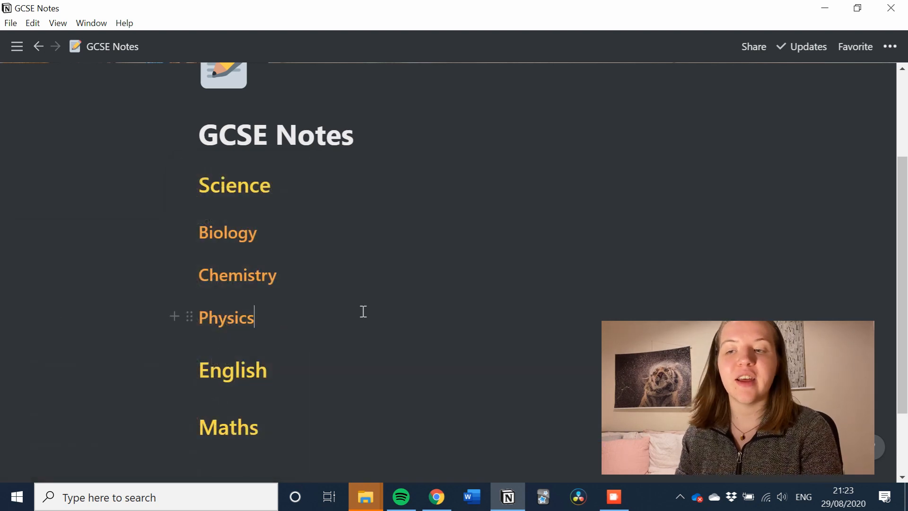
Embed a new subpage under the Biology heading and title it "Example Page"
scroll(362, 310, "up", 3)
scroll(362, 310, "down", 3)
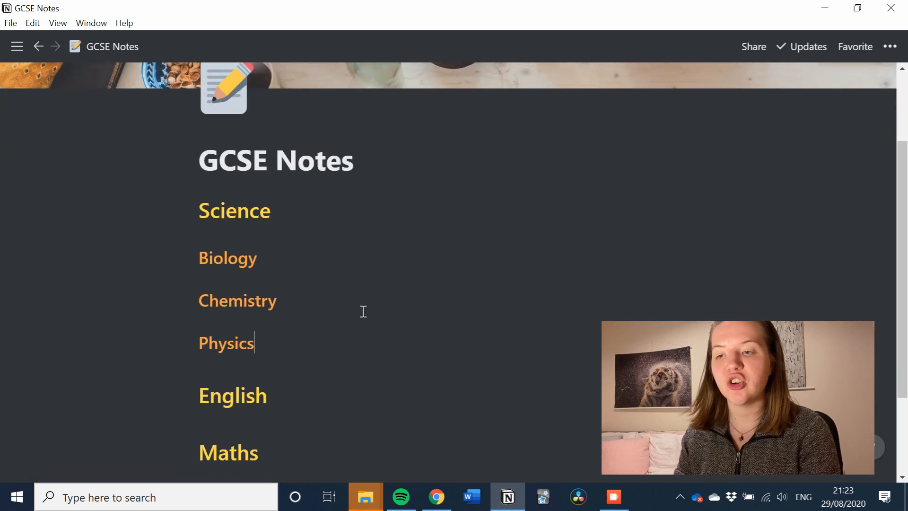
left_click(328, 246)
key("Return")
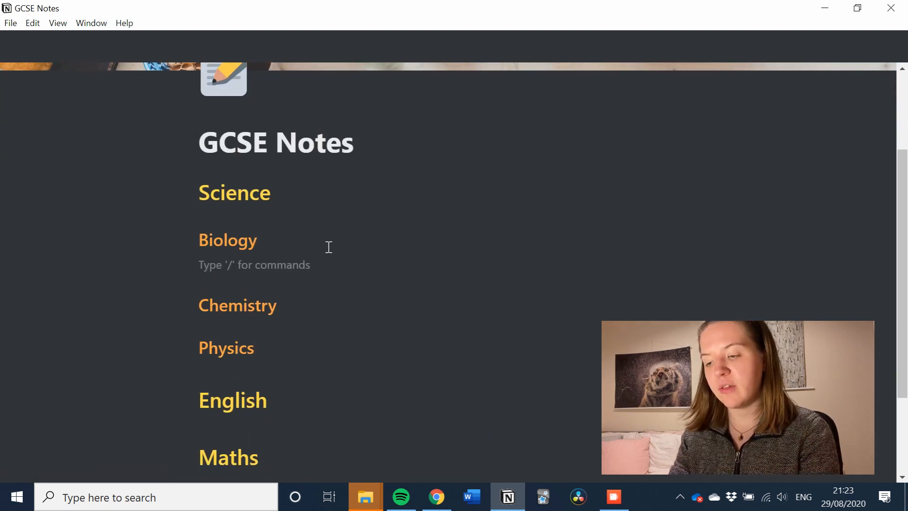
type("/page")
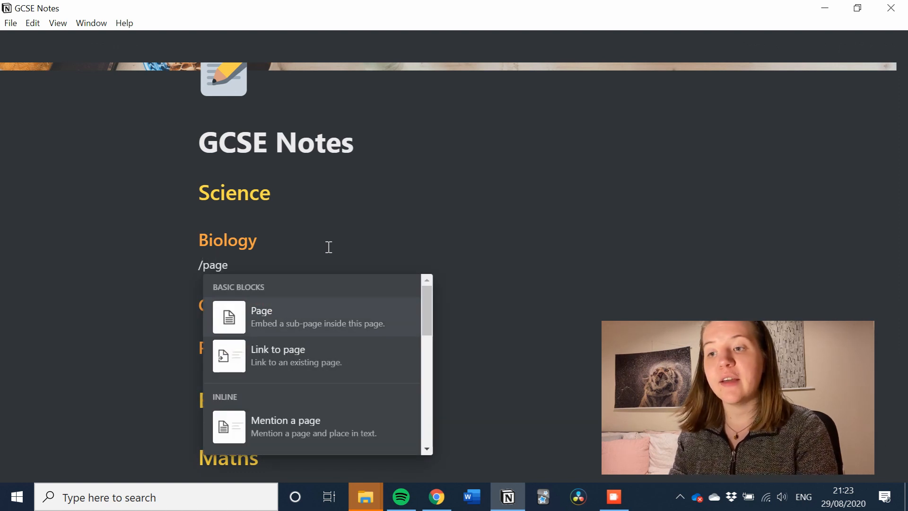
key("Return")
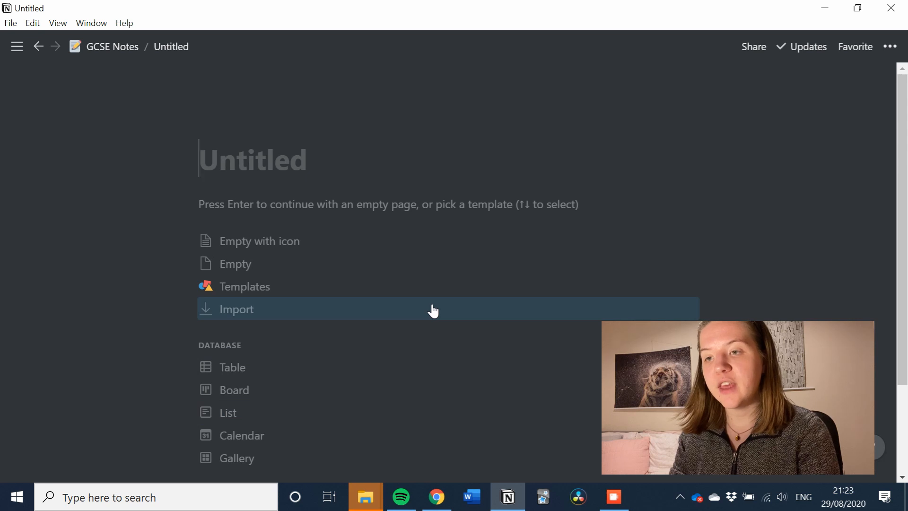
type("E")
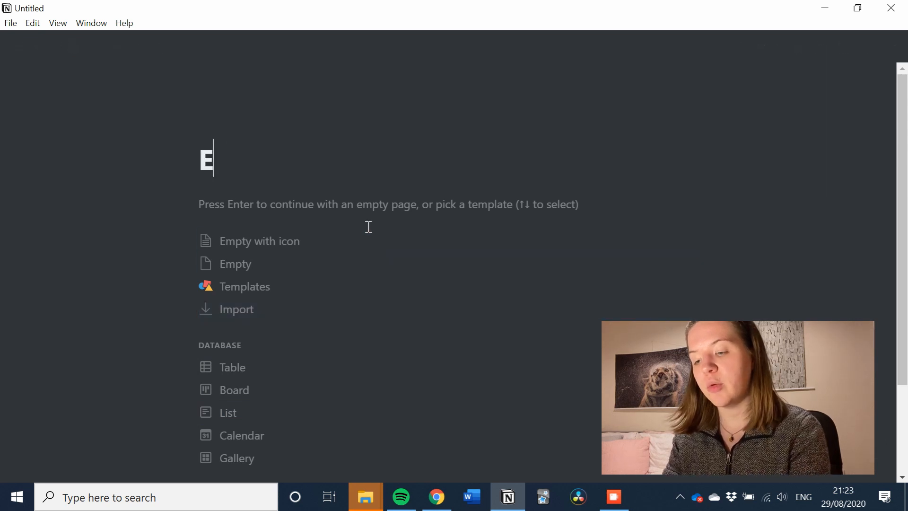
type("xample Page")
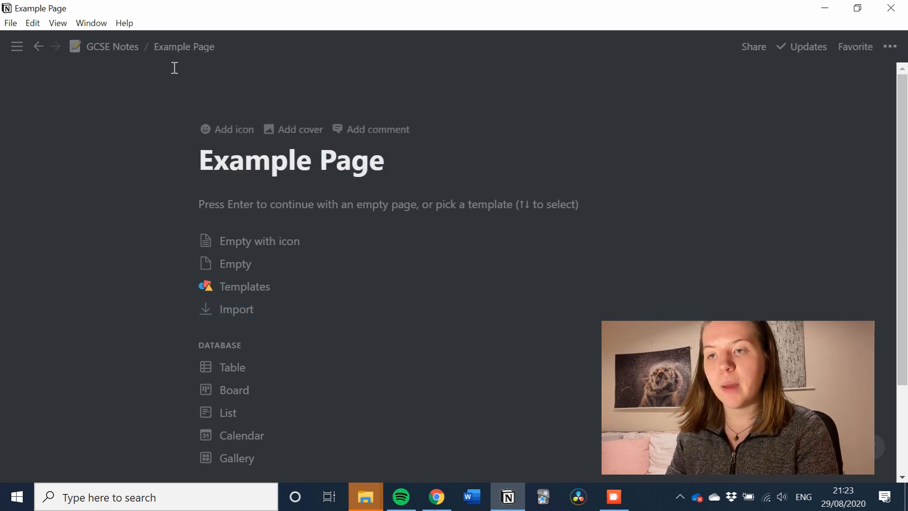
Move between the GCSE Notes page and its Example Page subpage to check the navigation, finishing on GCSE Notes
left_click(104, 47)
scroll(402, 294, "down", 3)
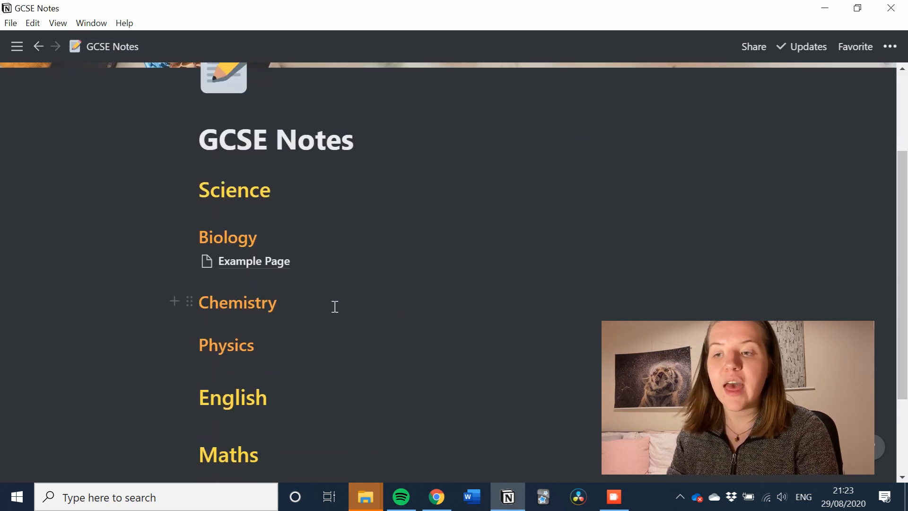
scroll(334, 306, "down", 3)
left_click(265, 157)
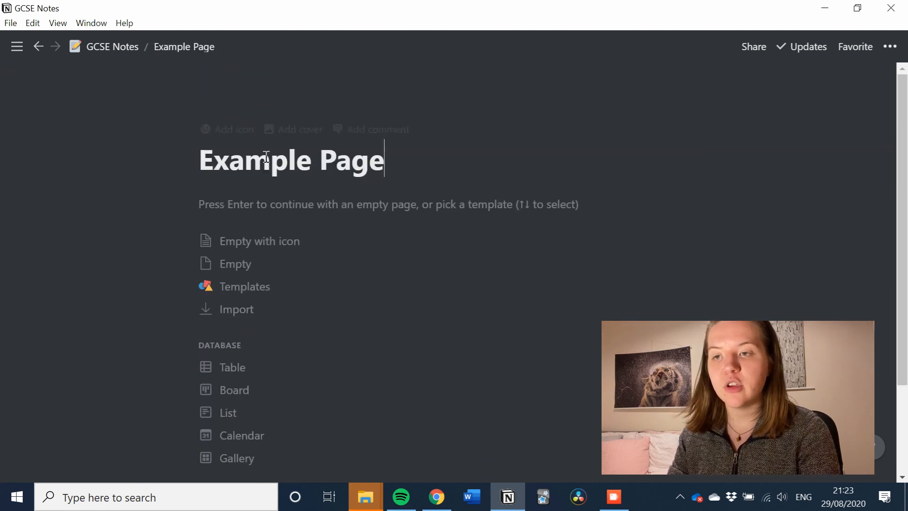
left_click(100, 46)
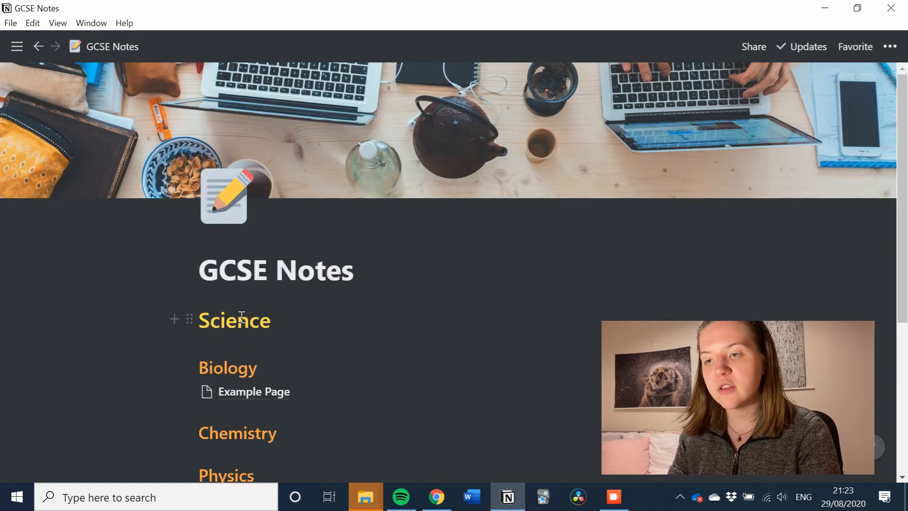
Rename the Example Page subpage to "Respiration", add an icon to it and open the icon for changing
left_click(262, 392)
triple_click(251, 162)
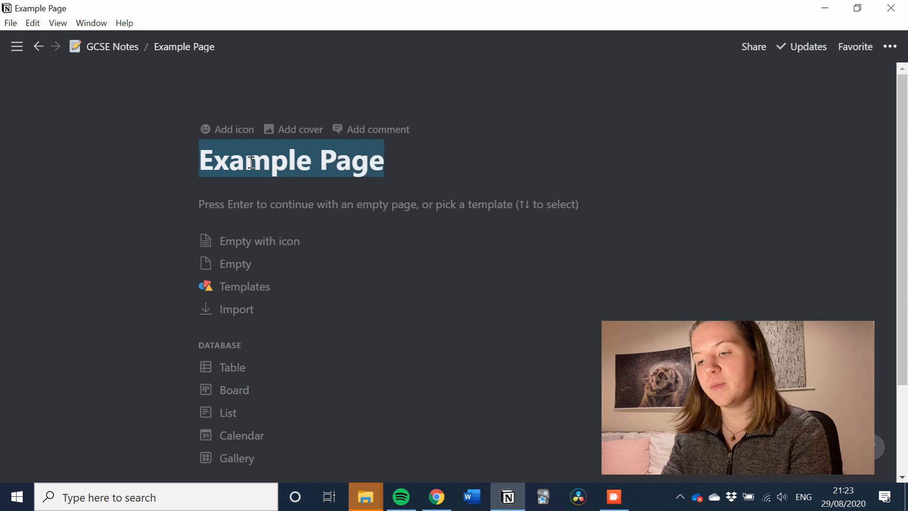
type("Respiration")
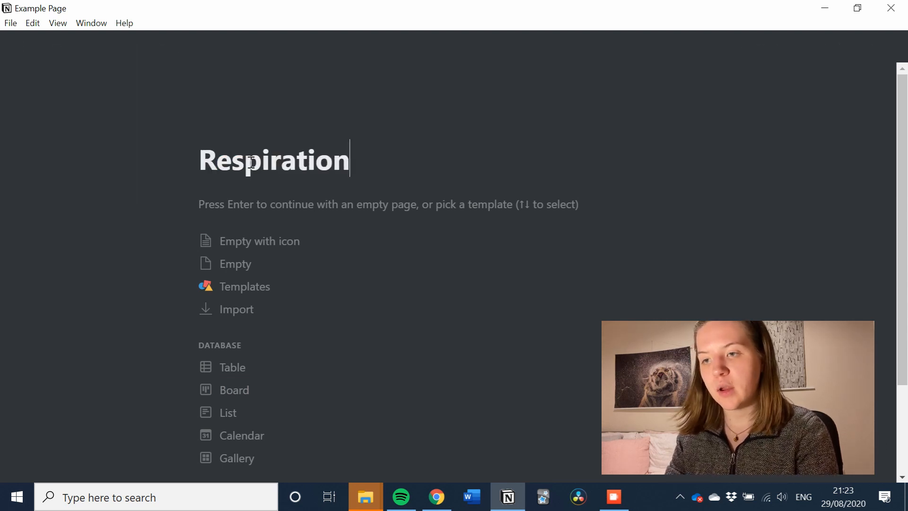
left_click(217, 130)
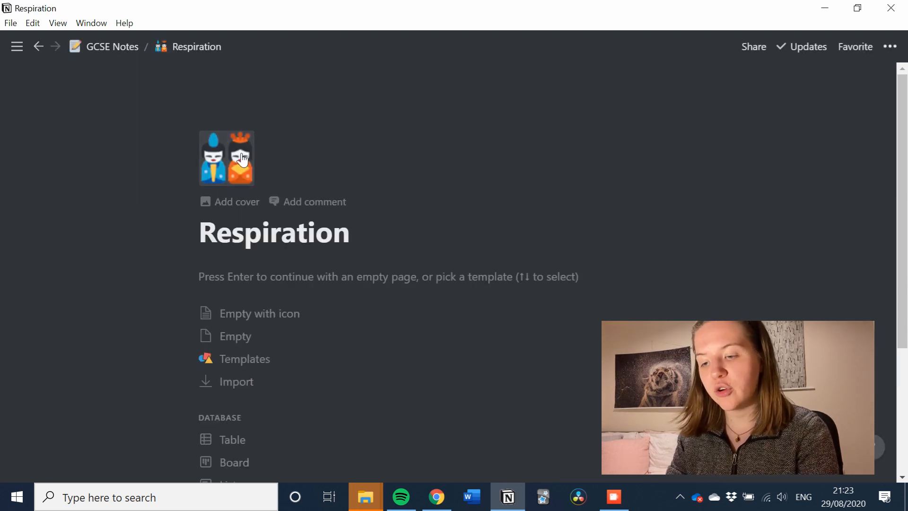
left_click(242, 160)
type("lun")
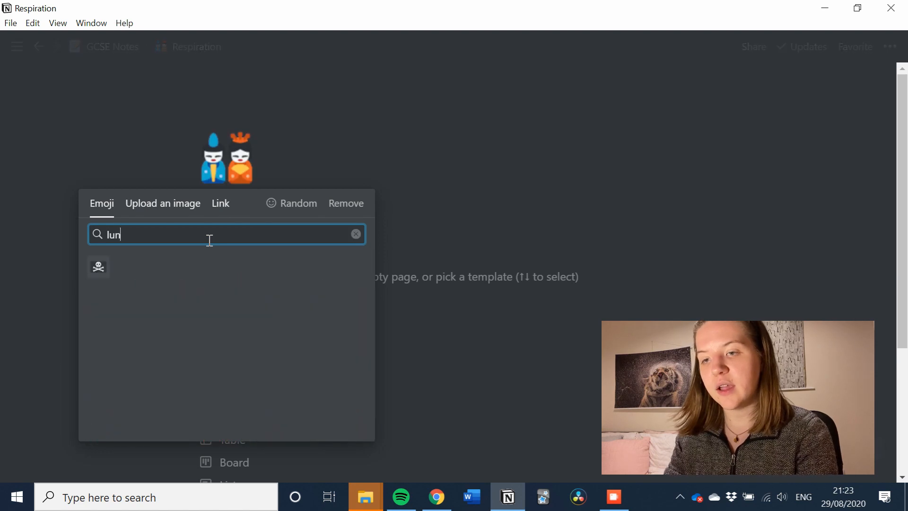
type("g")
key("BackSpace")
key("BackSpace")
key("BackSpace")
key("BackSpace")
type("bre")
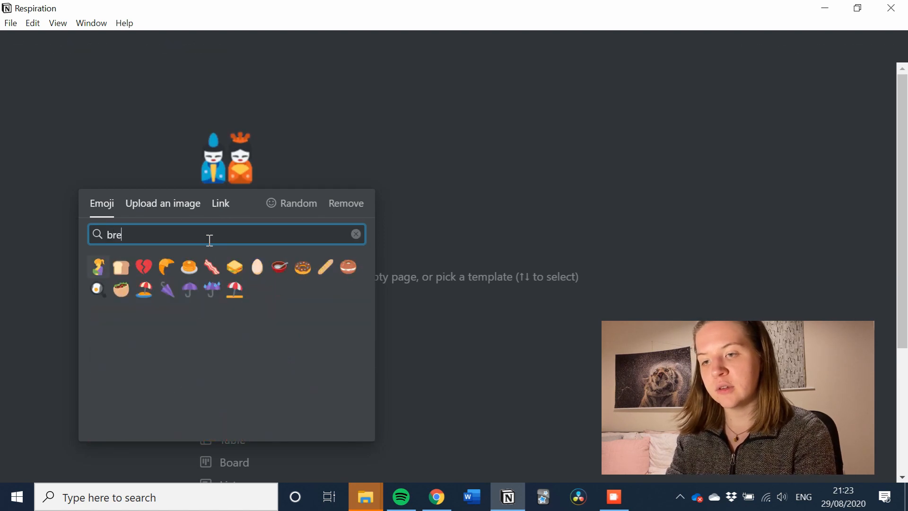
type("at")
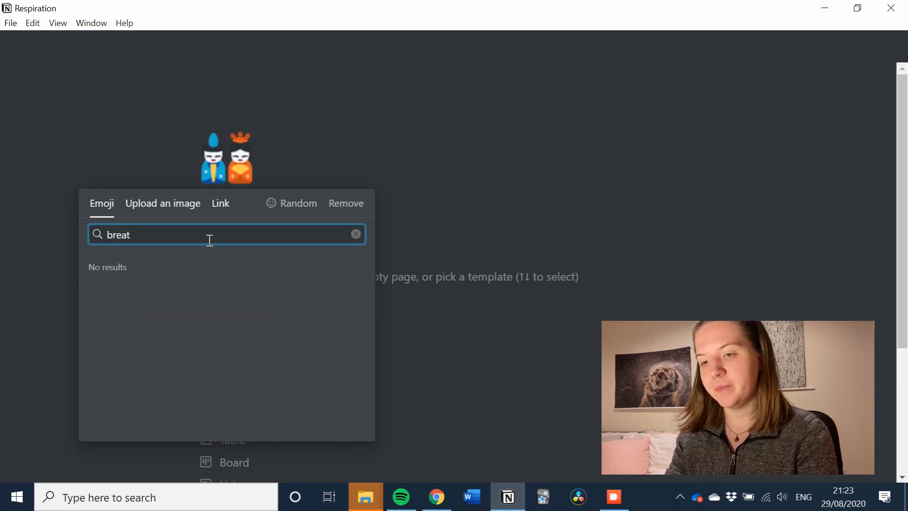
key("BackSpace")
key("BackSpace")
key("BackSpace")
key("BackSpace")
key("BackSpace")
Search the emojis for "doct", set the pill as the Respiration page's icon, and return to GCSE Notes
type("doct")
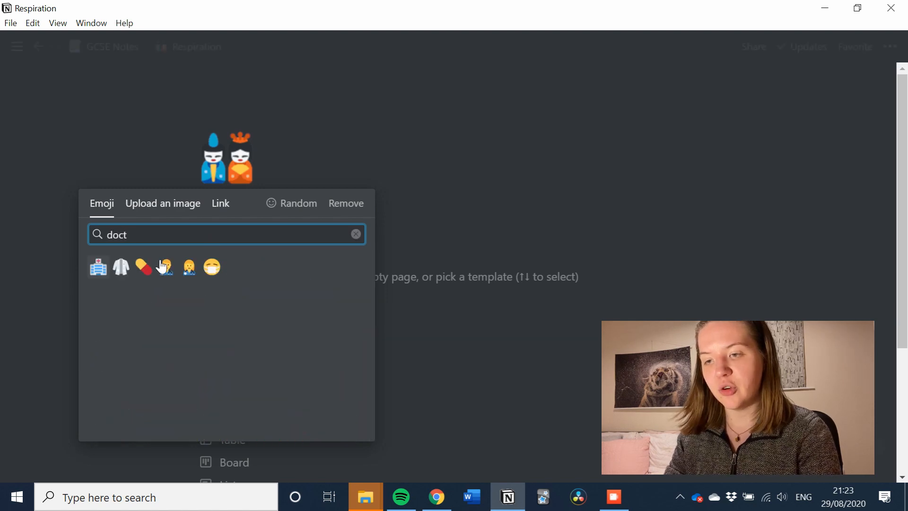
left_click(144, 266)
left_click(124, 52)
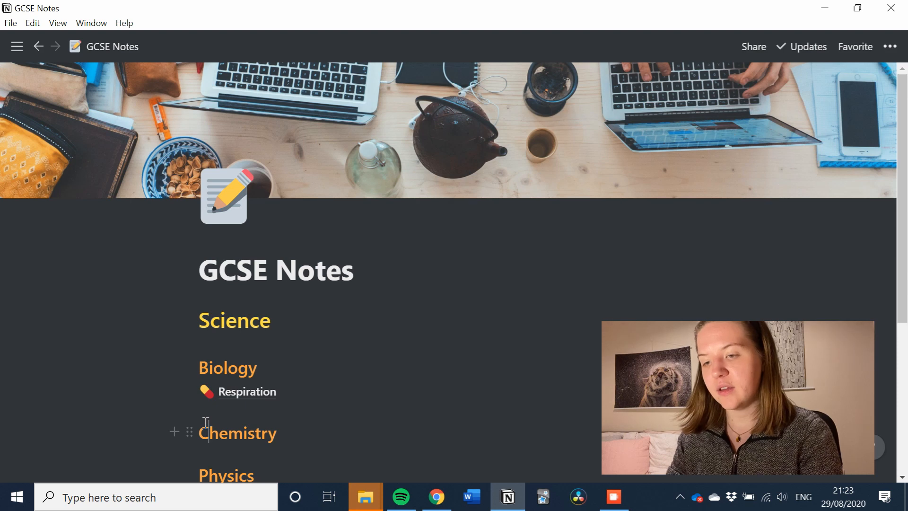
Embed a new subpage below Respiration in the Biology section and title it "photosynthesis"
key("Return")
key("Up")
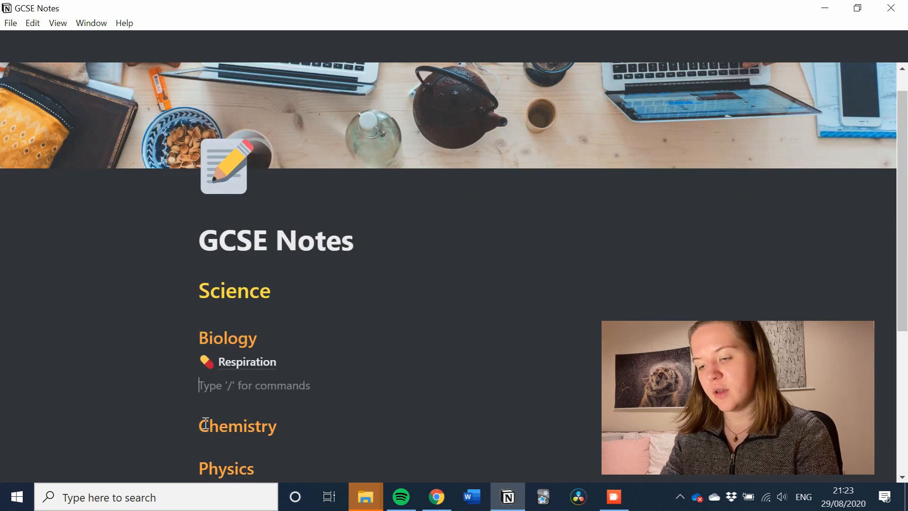
type("/page")
key("Return")
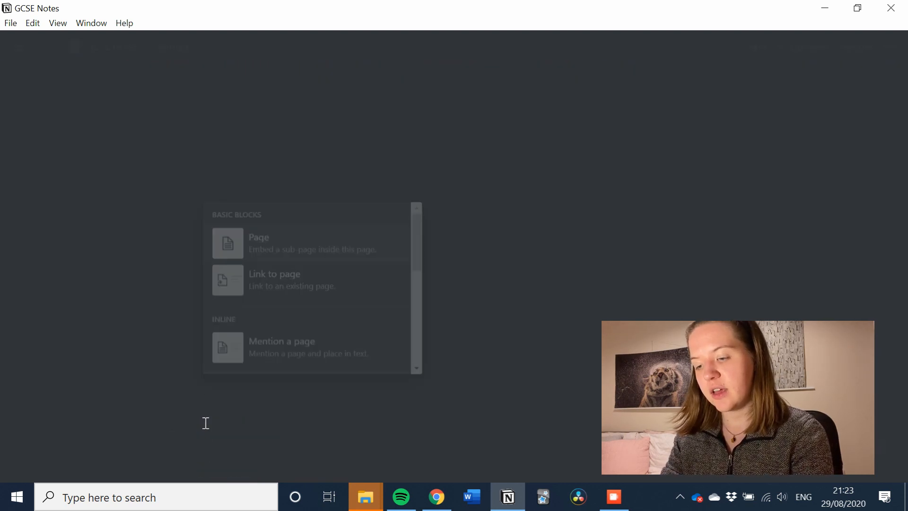
type("photo")
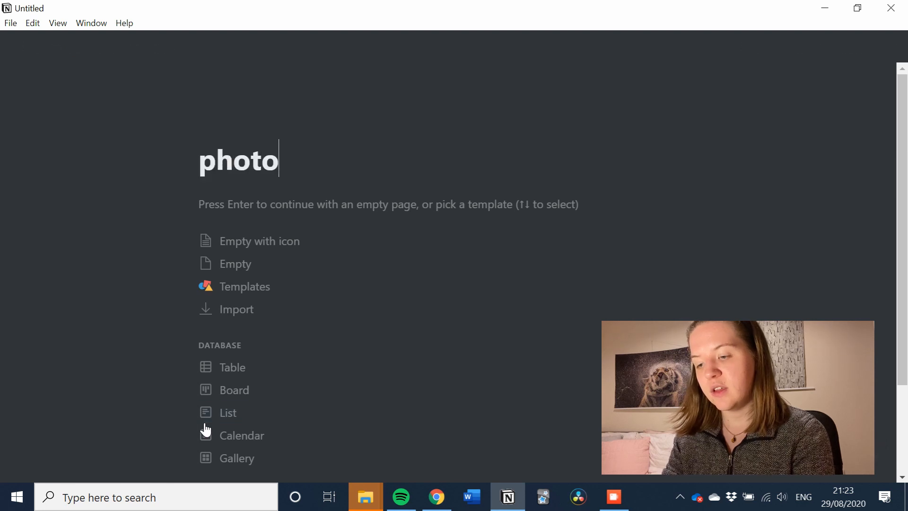
type("synthesis")
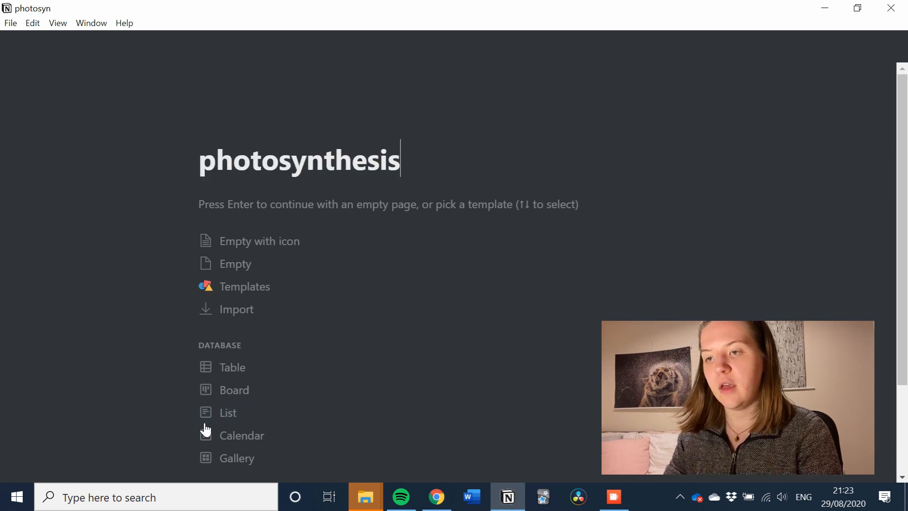
Give the photosynthesis page a green leaf emoji icon by searching for "lea", and return to GCSE Notes
left_click(219, 134)
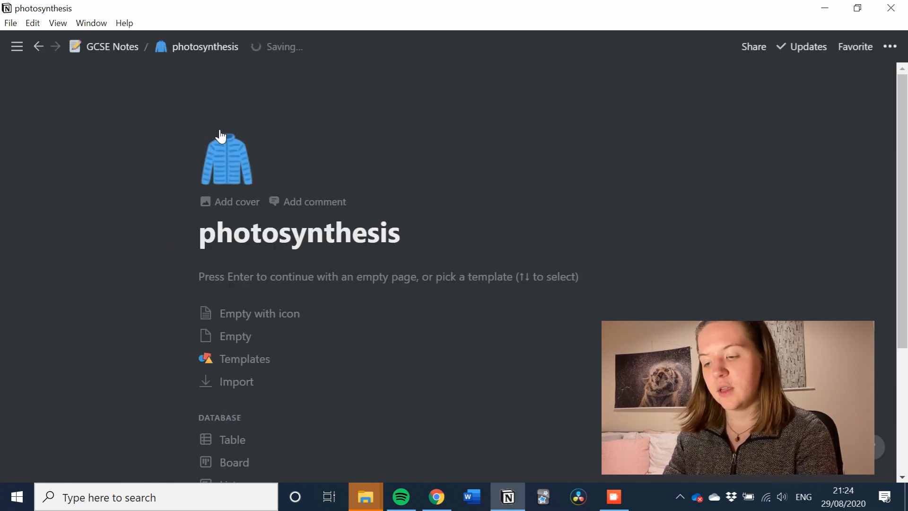
left_click(219, 174)
type("lea")
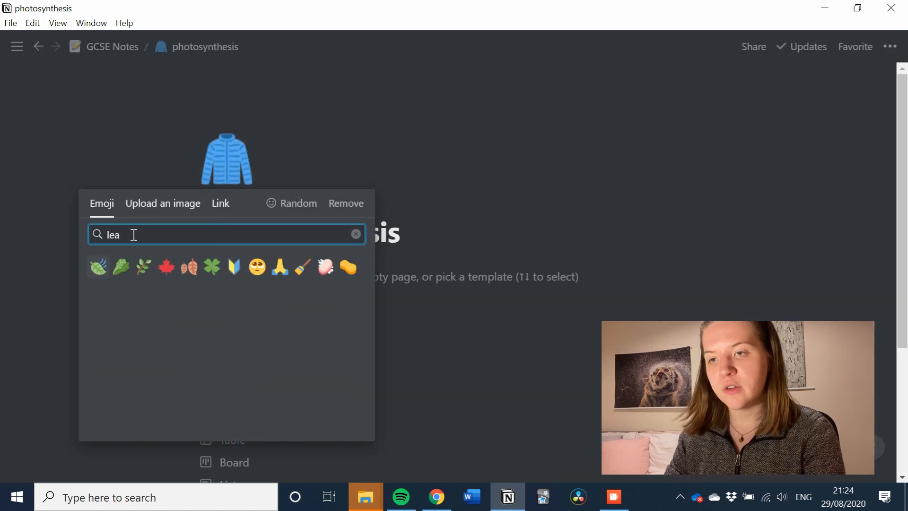
key("Return")
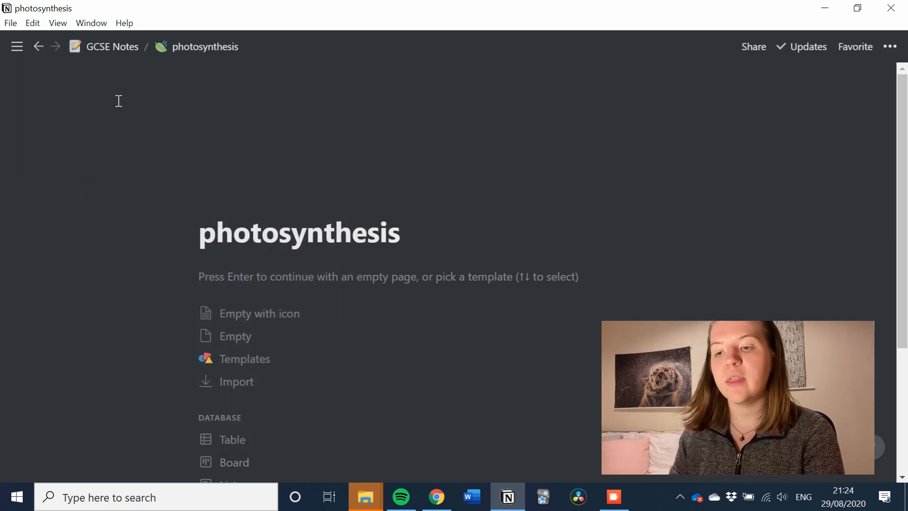
left_click(120, 51)
Review the layout of the GCSE Notes page, from the Science section and its Biology subpages down to Maths
scroll(196, 208, "down", 3)
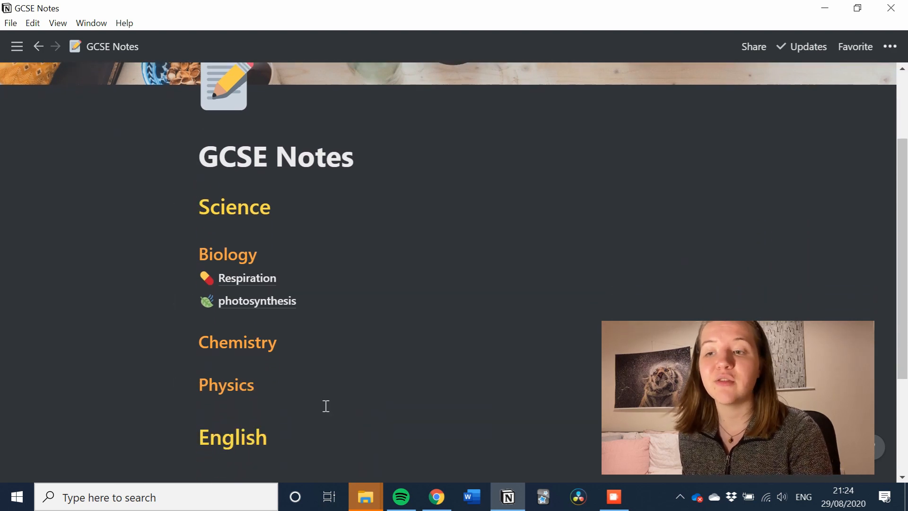
scroll(326, 405, "down", 2)
scroll(325, 405, "up", 4)
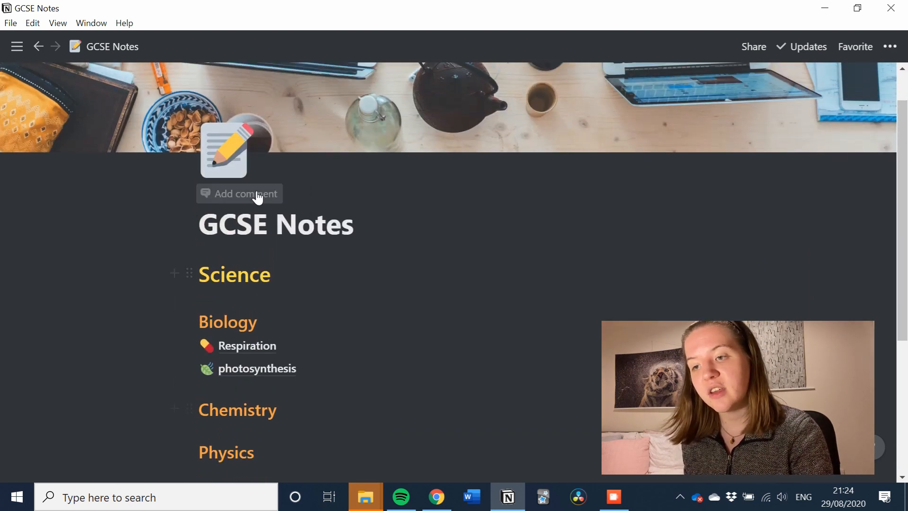
scroll(317, 282, "down", 3)
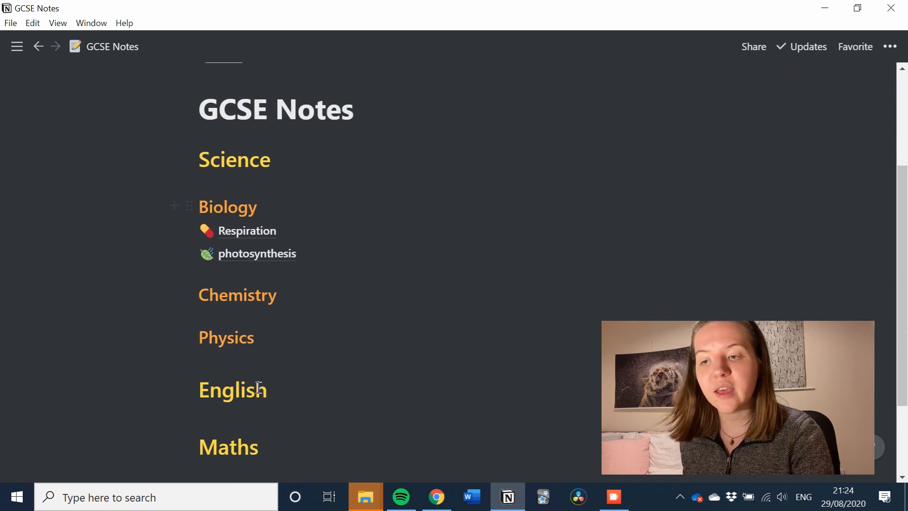
scroll(260, 399, "down", 2)
scroll(262, 406, "up", 4)
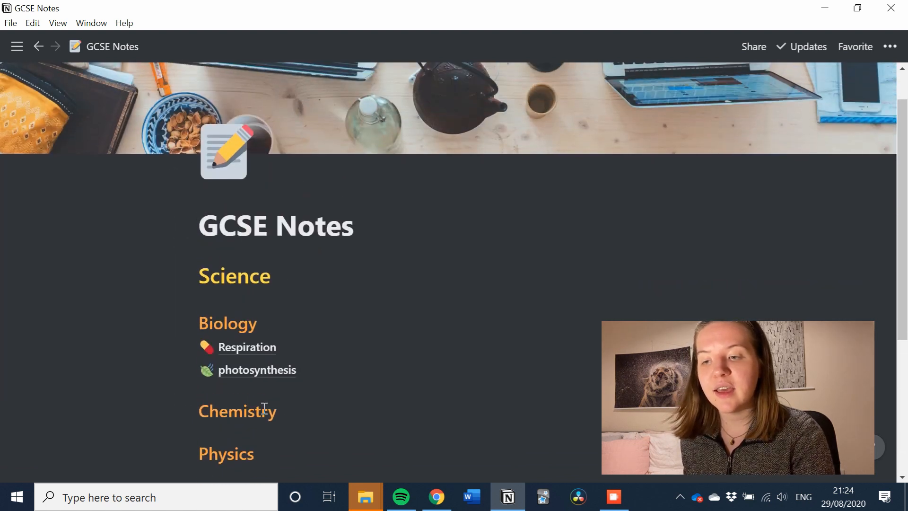
left_click(259, 355)
left_click(430, 335)
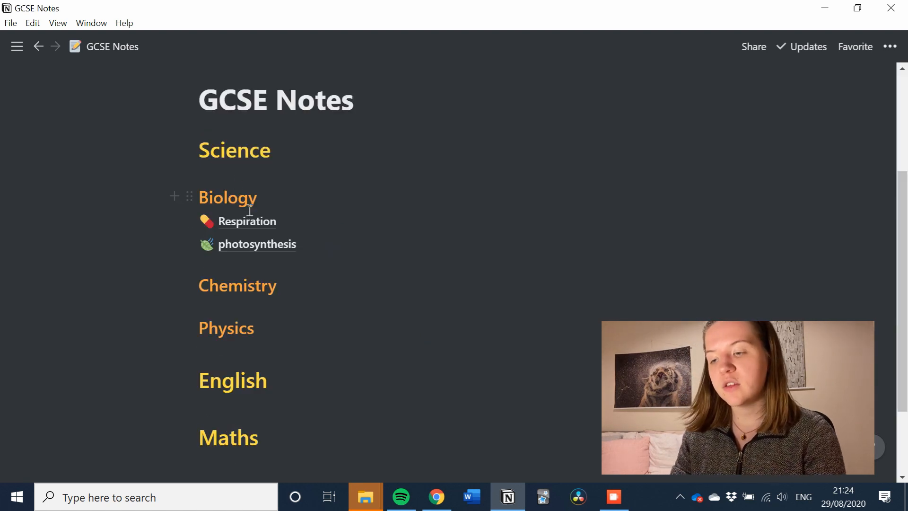
Open the Respiration page and insert a link to the existing GCSE Notes page below its title
left_click(248, 221)
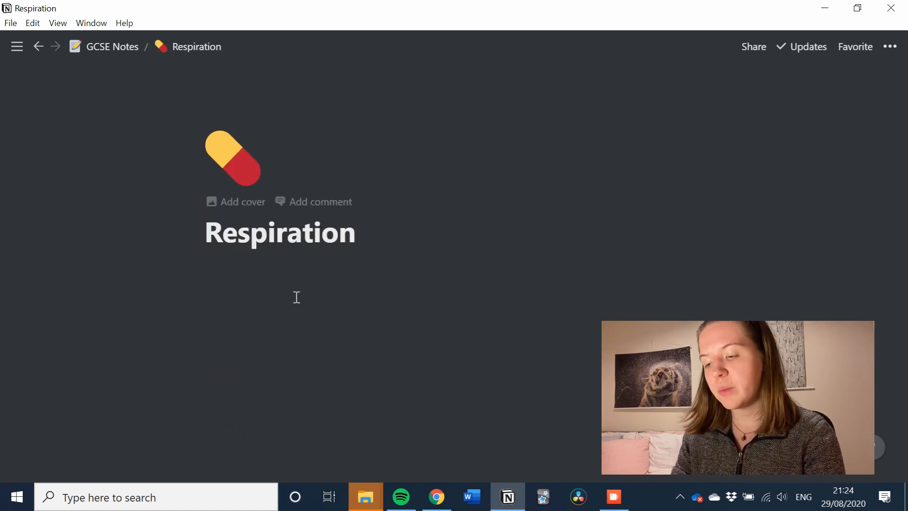
type("/lin")
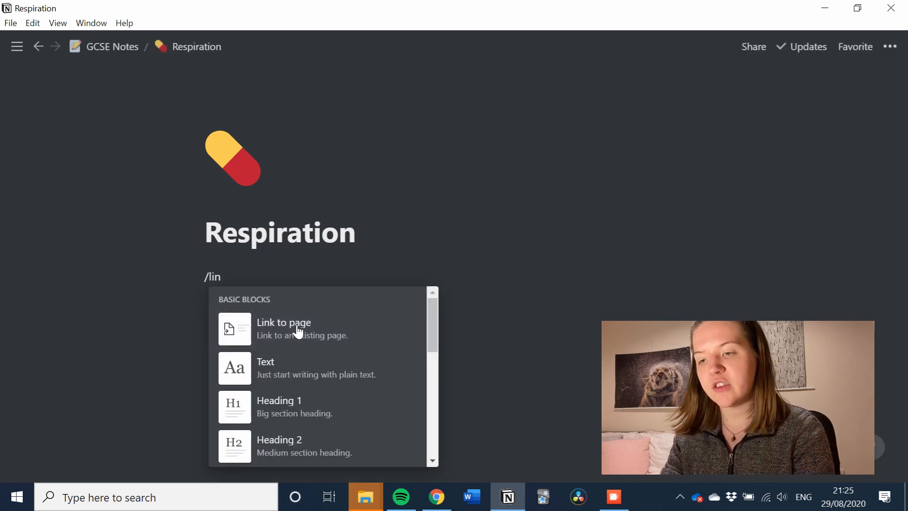
left_click(298, 325)
type("gcse")
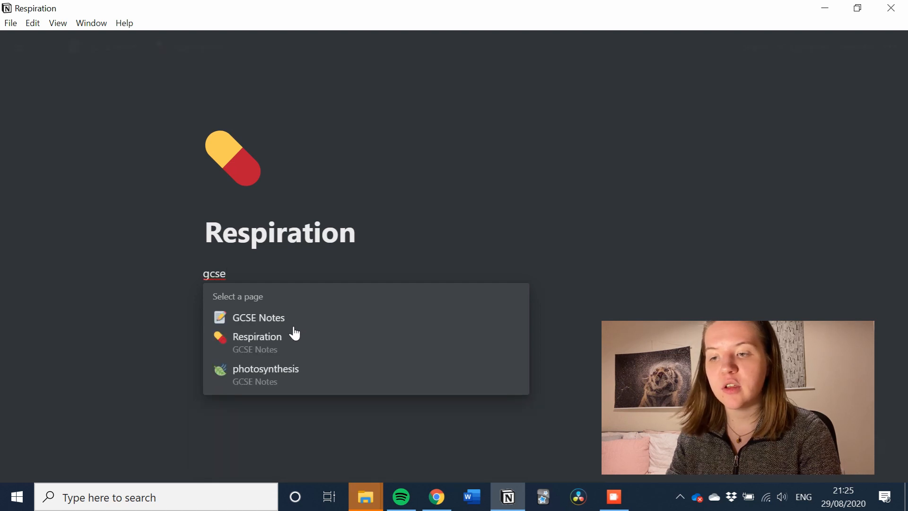
left_click(275, 316)
left_click(322, 301)
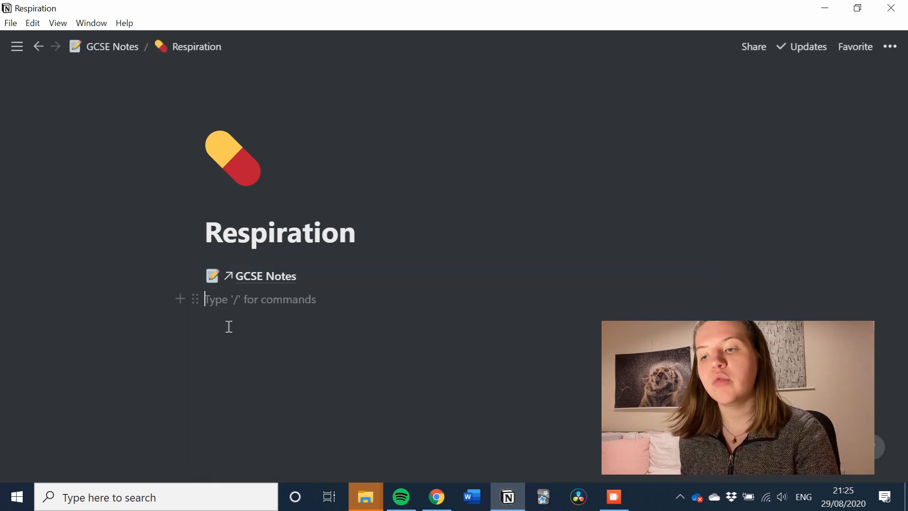
Follow the new link back to GCSE Notes, look over the page, and reopen the Respiration page
left_click(266, 277)
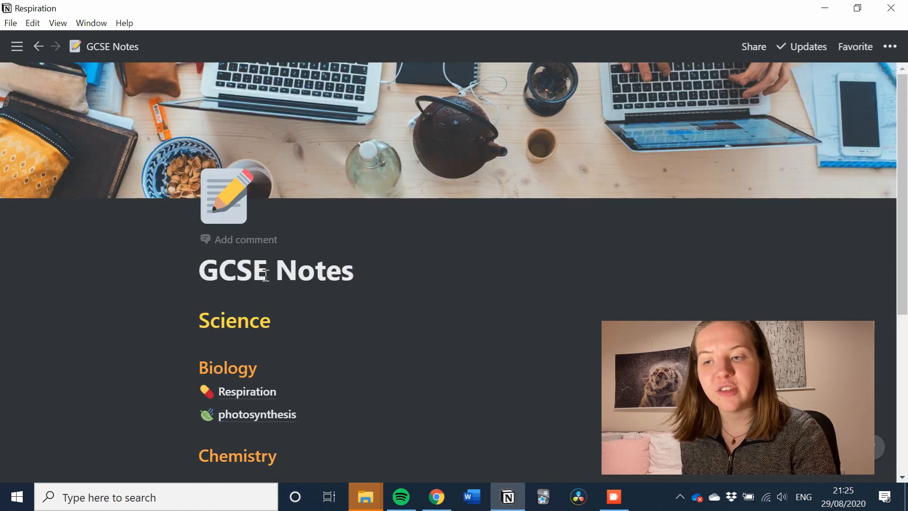
scroll(264, 277, "down", 4)
scroll(264, 279, "up", 1)
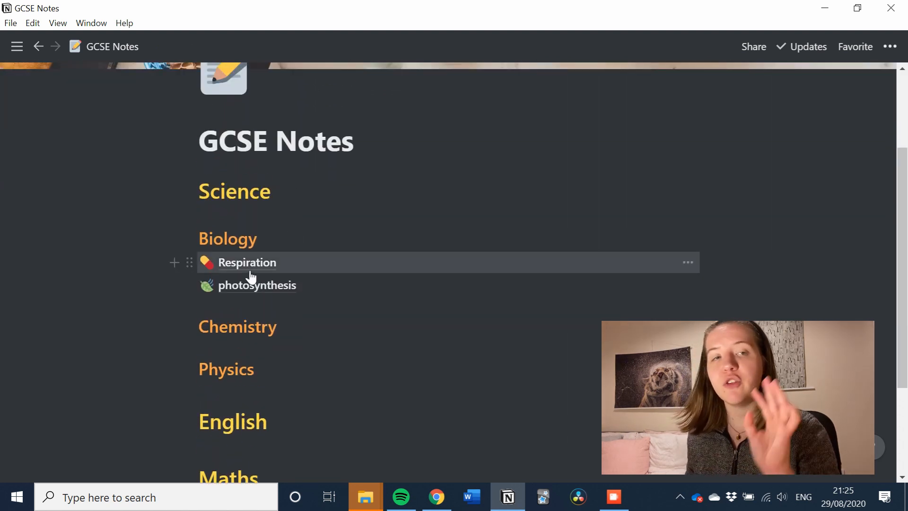
left_click(252, 269)
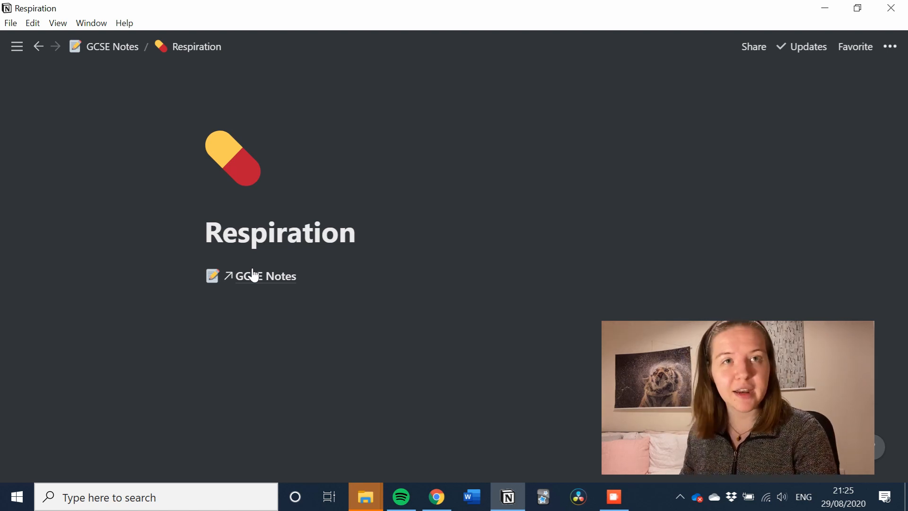
left_click(268, 311)
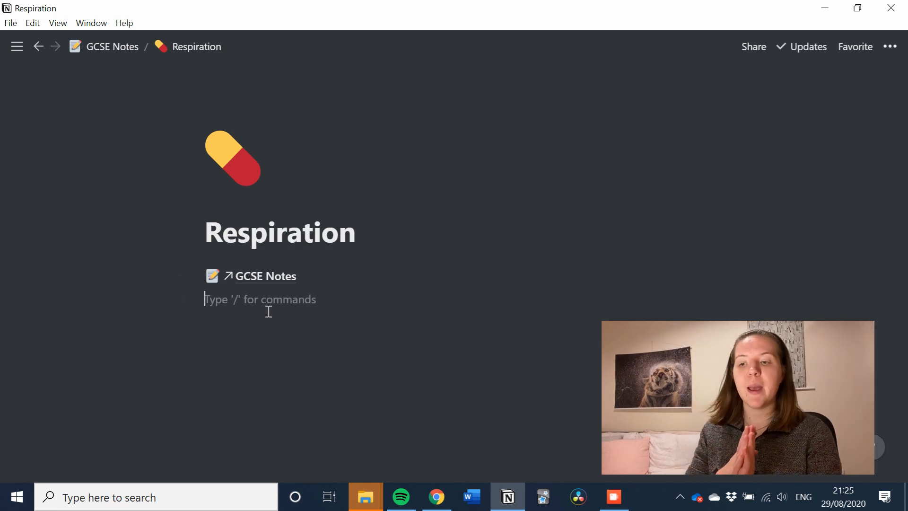